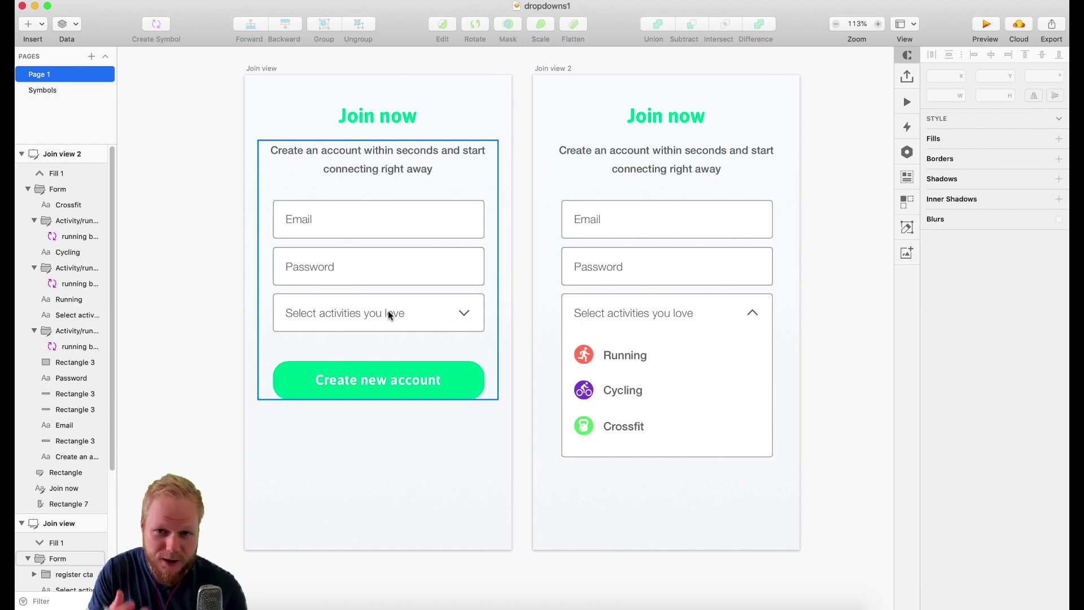
Step: Copy the Join view artboard with the Axure plugin's Copy Selection and paste it into Axure
click(579, 390)
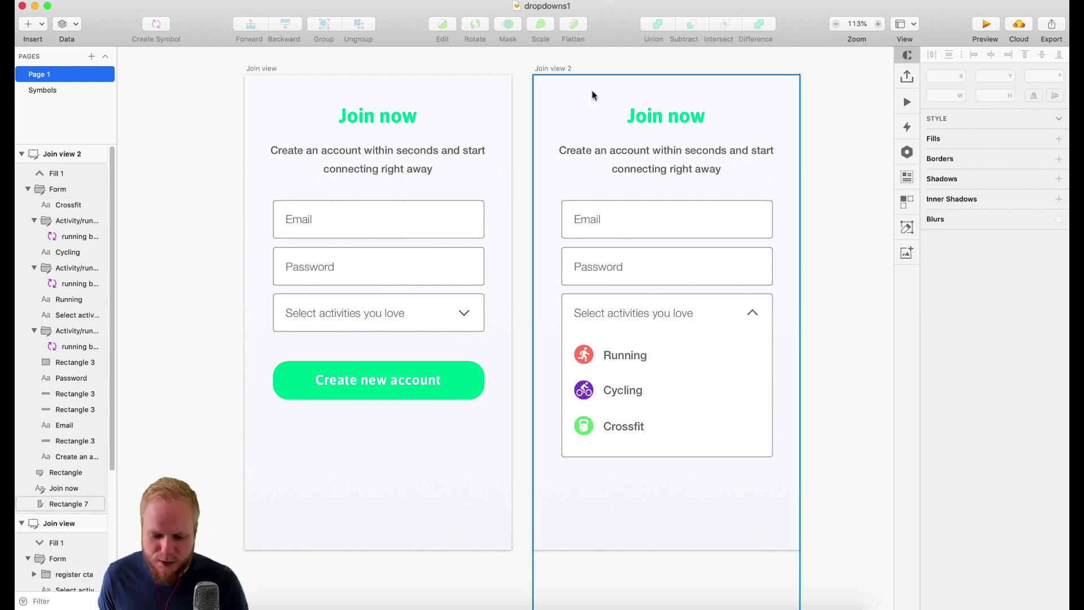
click(560, 68)
click(453, 66)
key(Tab)
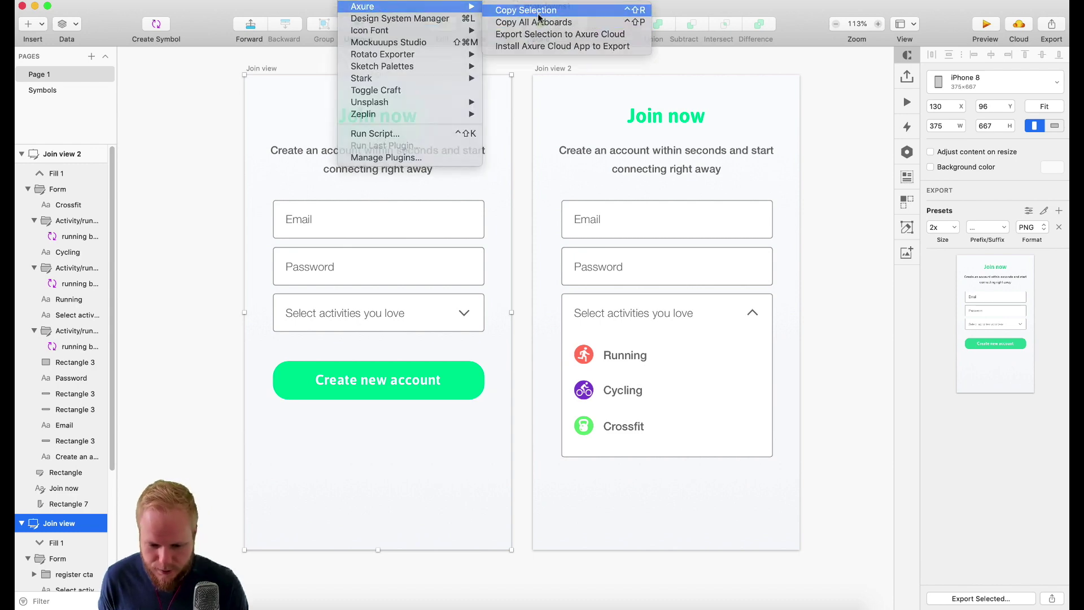
click(525, 9)
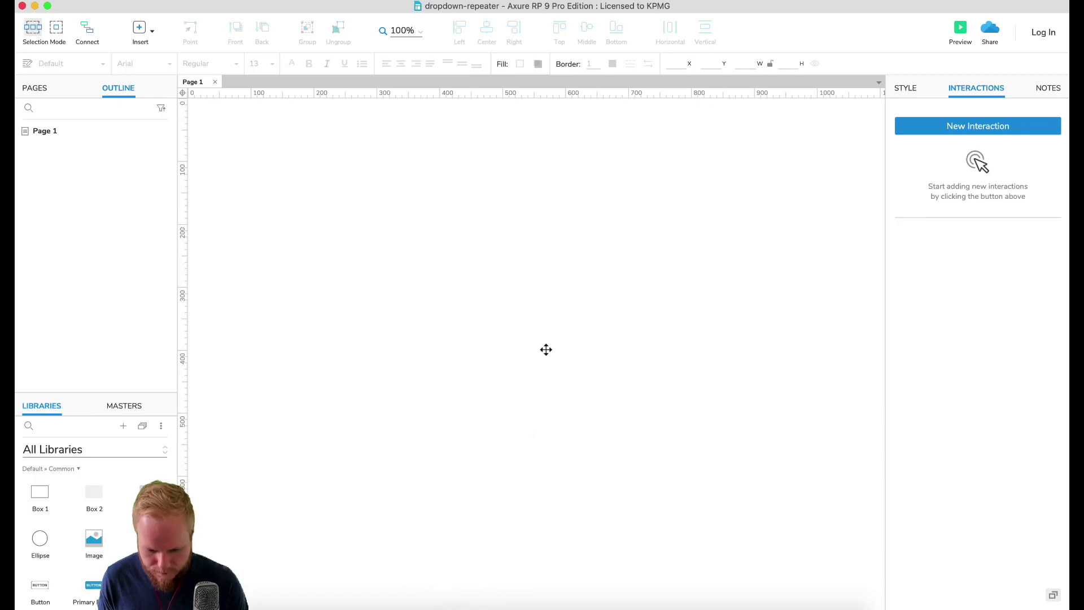
key(super+v)
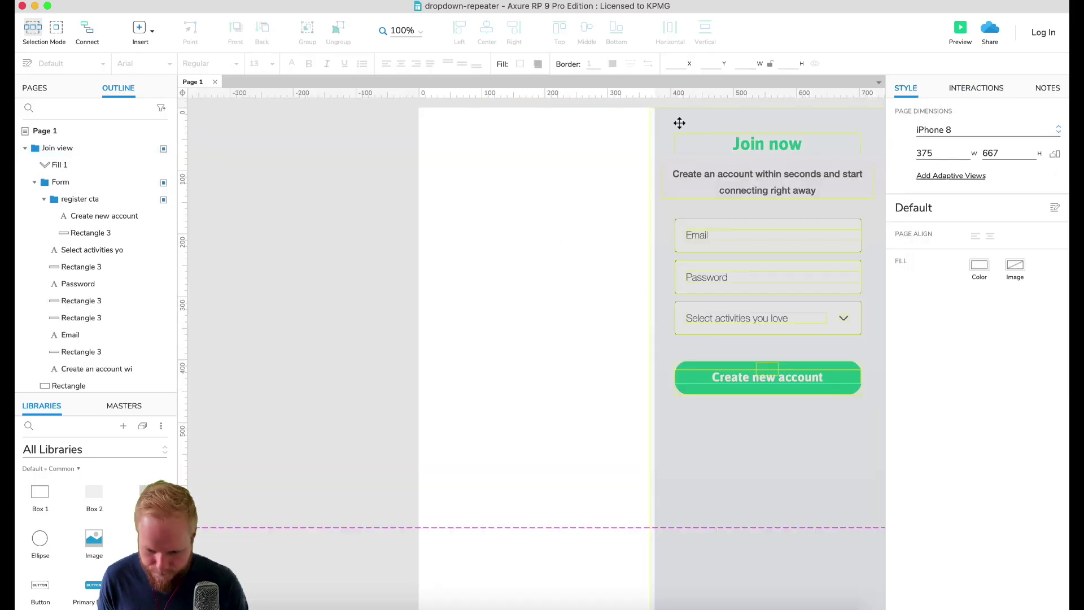
Step: Ungroup the pasted Join view artboard and its Form group
right_click(647, 418)
click(686, 552)
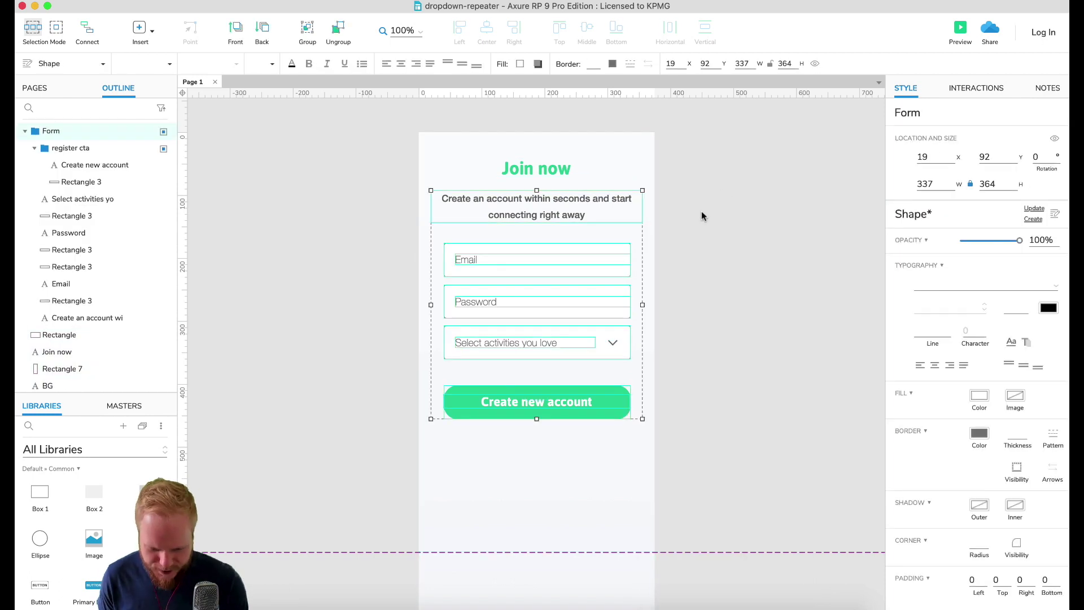
key(super+shift+g)
click(501, 435)
click(541, 268)
click(543, 302)
click(541, 339)
click(700, 300)
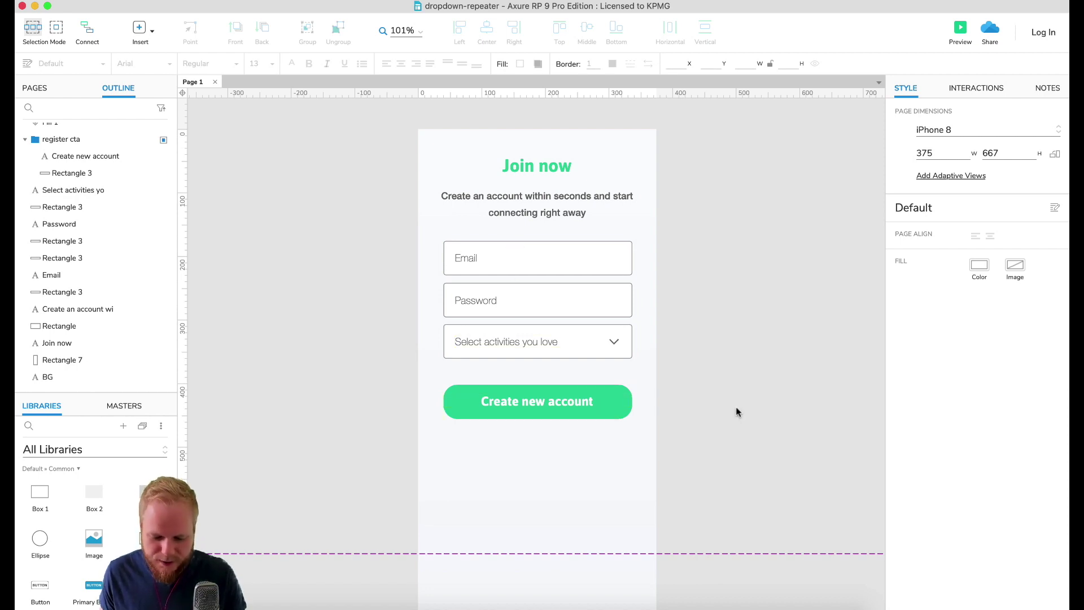
Step: Turn the dropdown's 'Select activities you love' text, chevron and box into a dynamic panel
scroll(497, 343, up, 2)
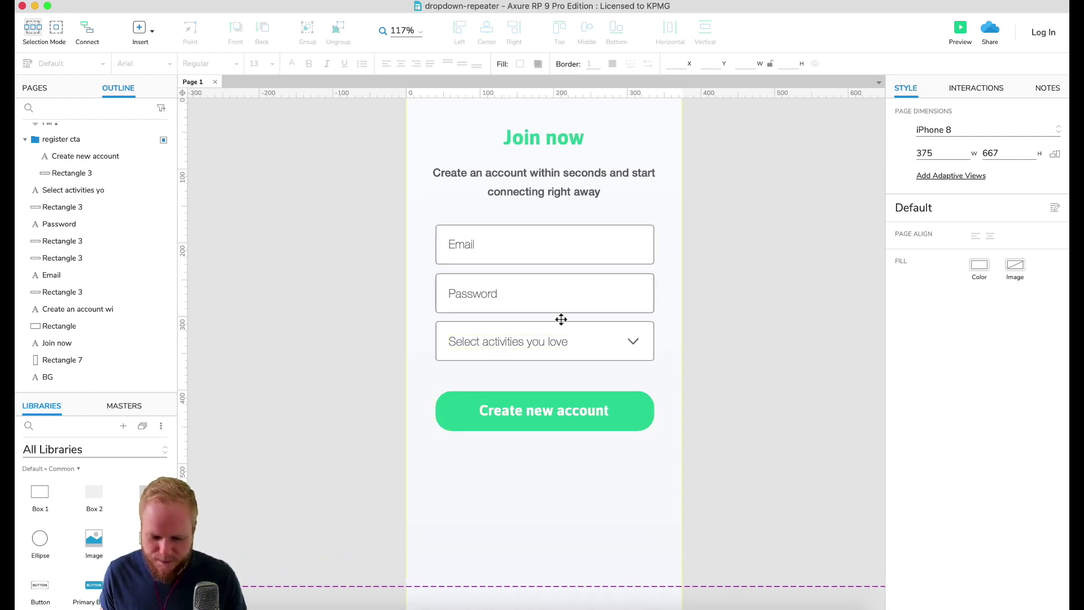
scroll(561, 317, up, 2)
click(615, 367)
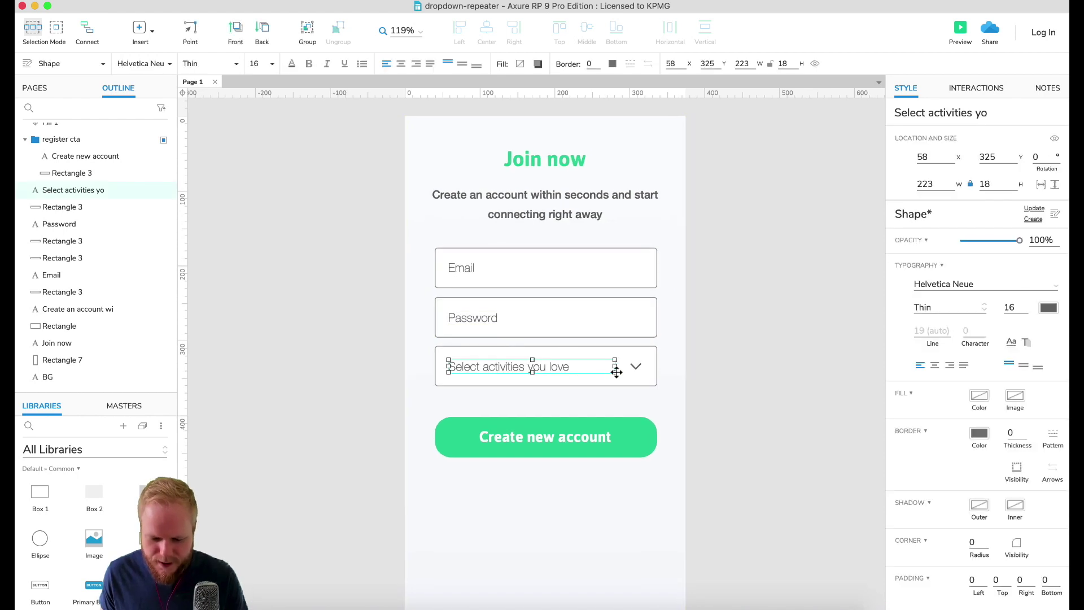
click(723, 375)
scroll(638, 364, up, 1)
click(639, 364)
shift+click(547, 351)
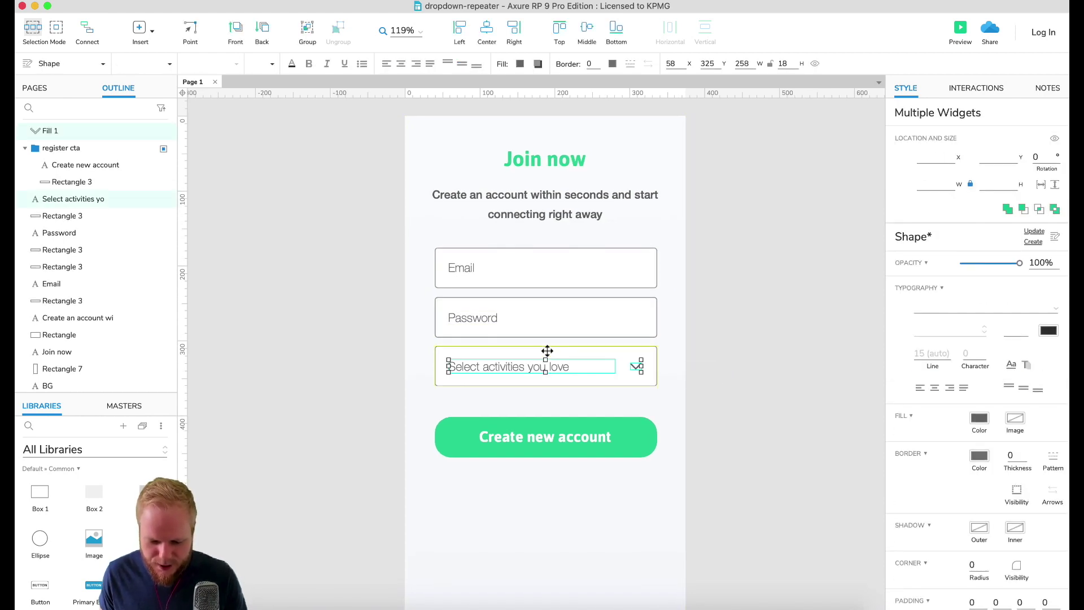
scroll(598, 370, down, 5)
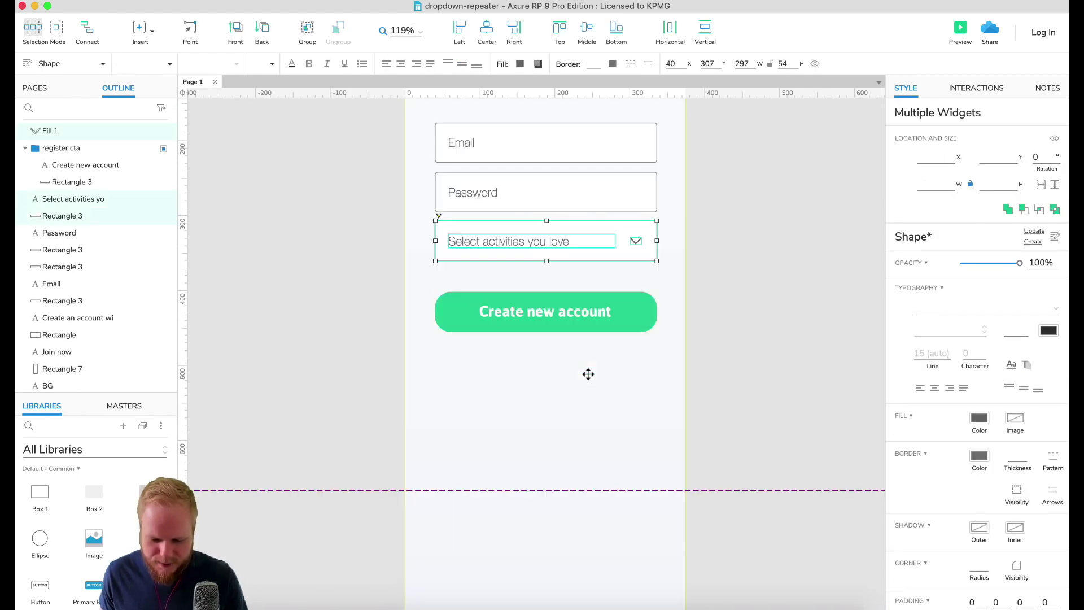
right_click(608, 250)
click(677, 569)
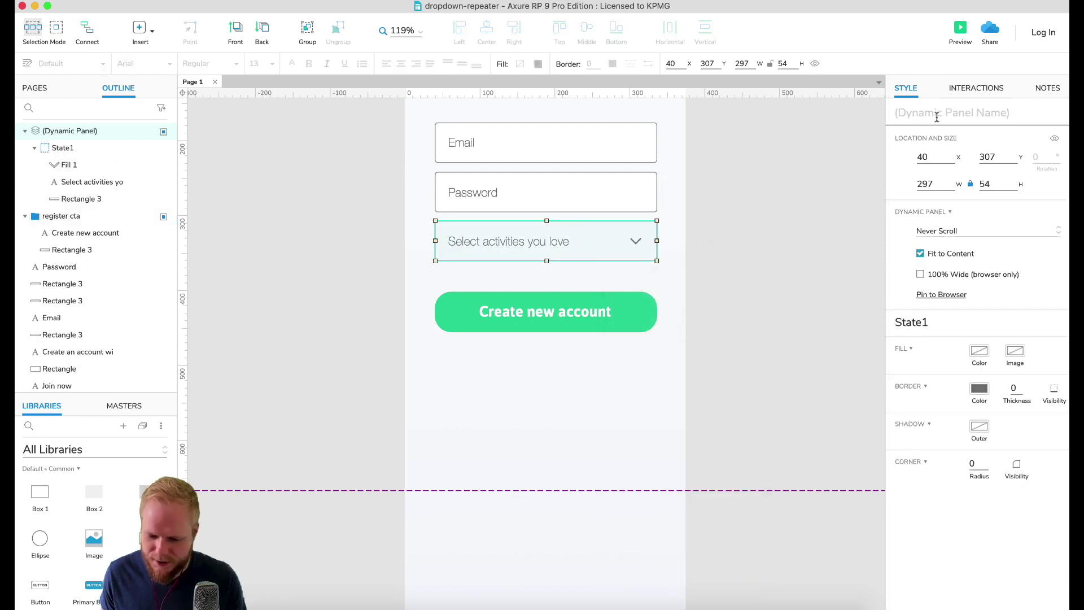
Step: Name the panel '++Dropdown-default' and open it for editing
text(++)
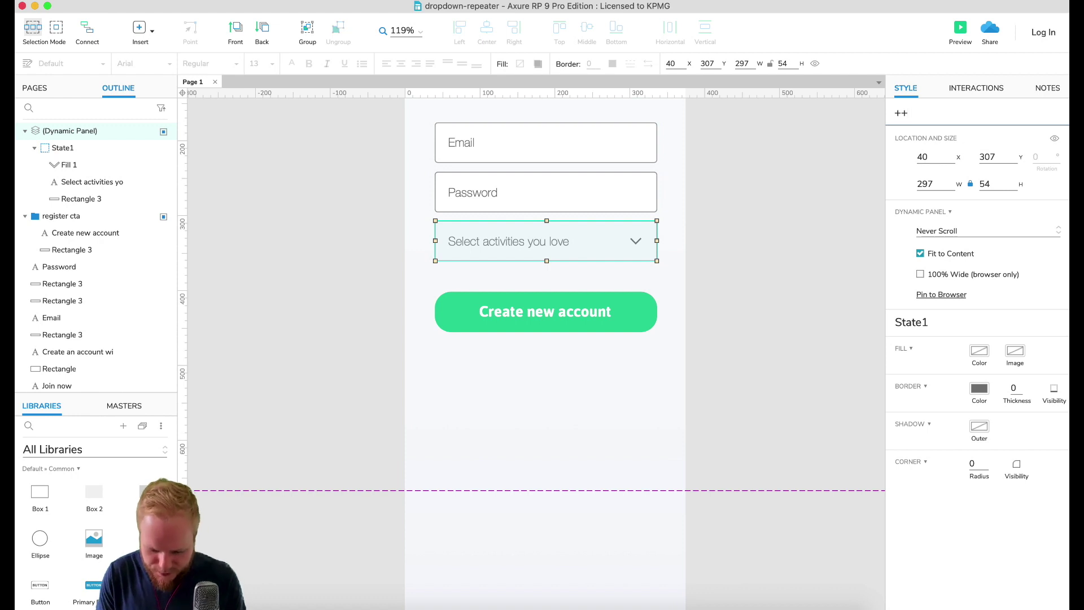
text(Dropdow)
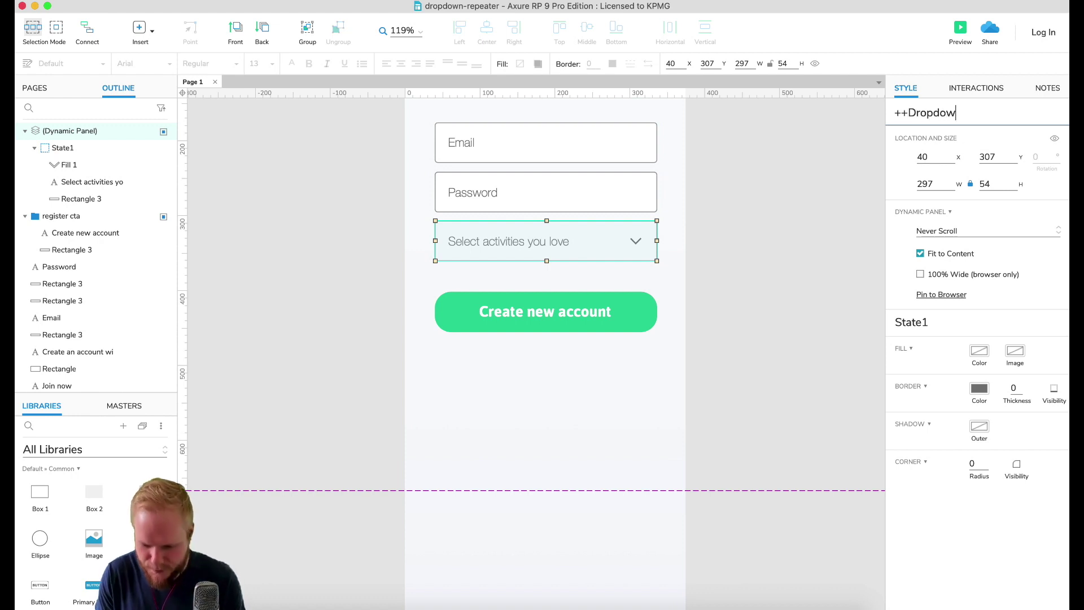
text(n-default)
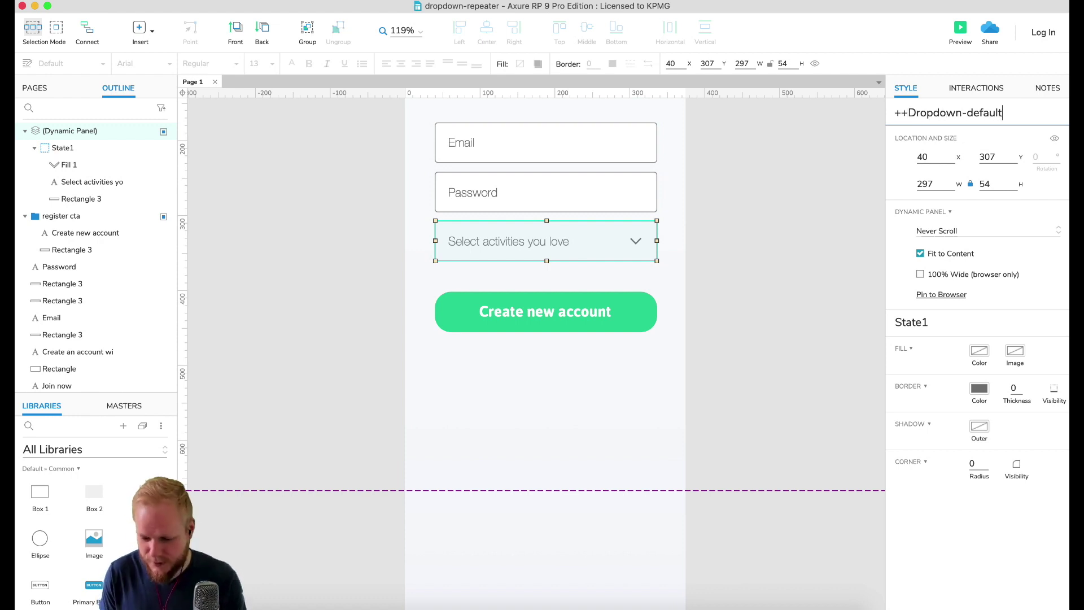
click(845, 165)
click(540, 242)
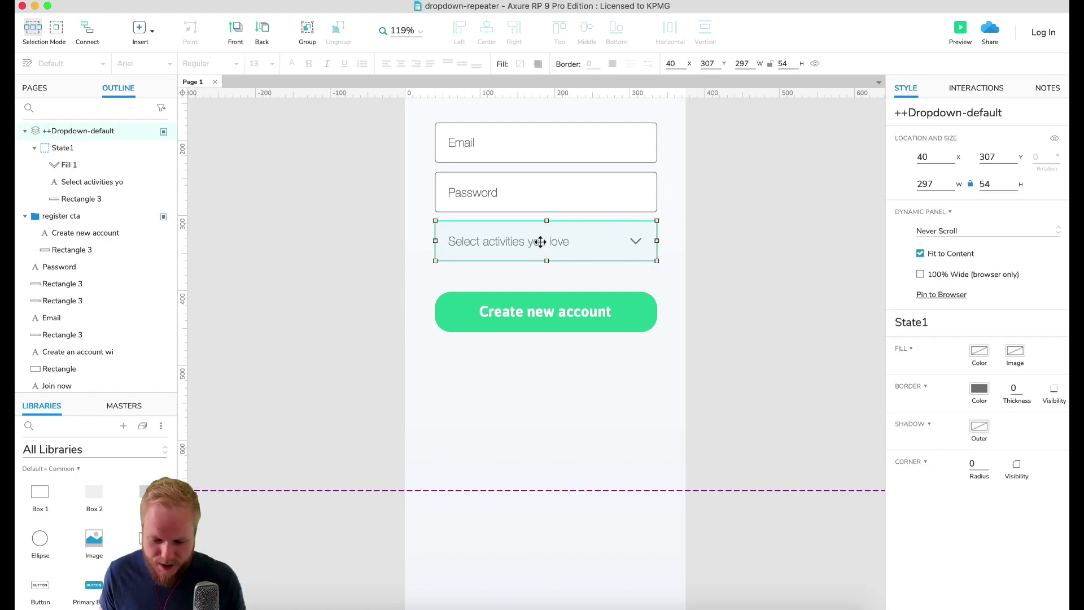
double_click(541, 242)
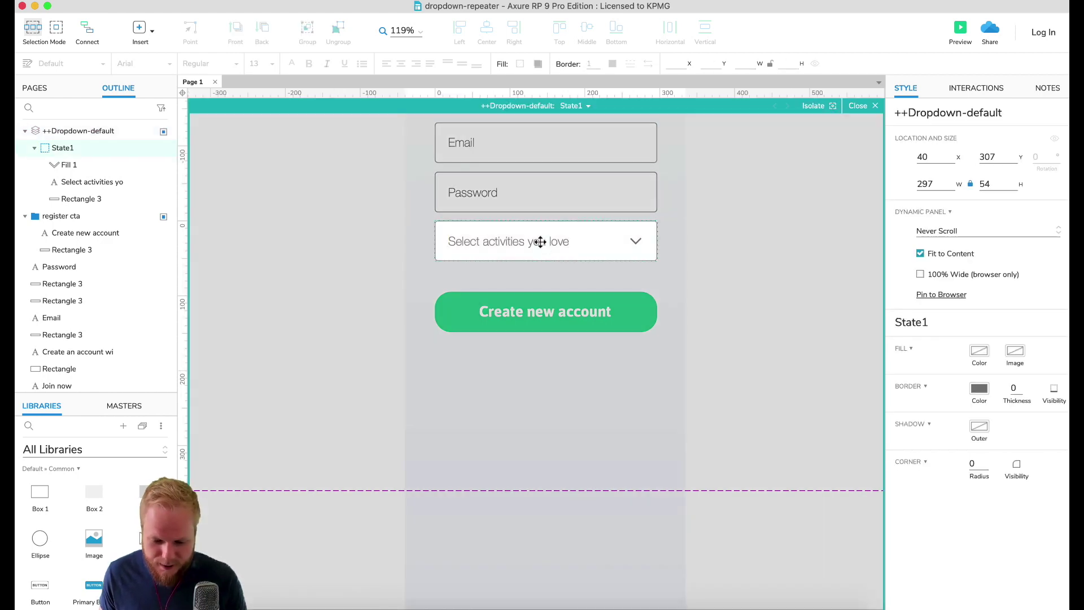
Step: Rename State1 to 'default' and duplicate it as a second state named 'expanded'
click(582, 106)
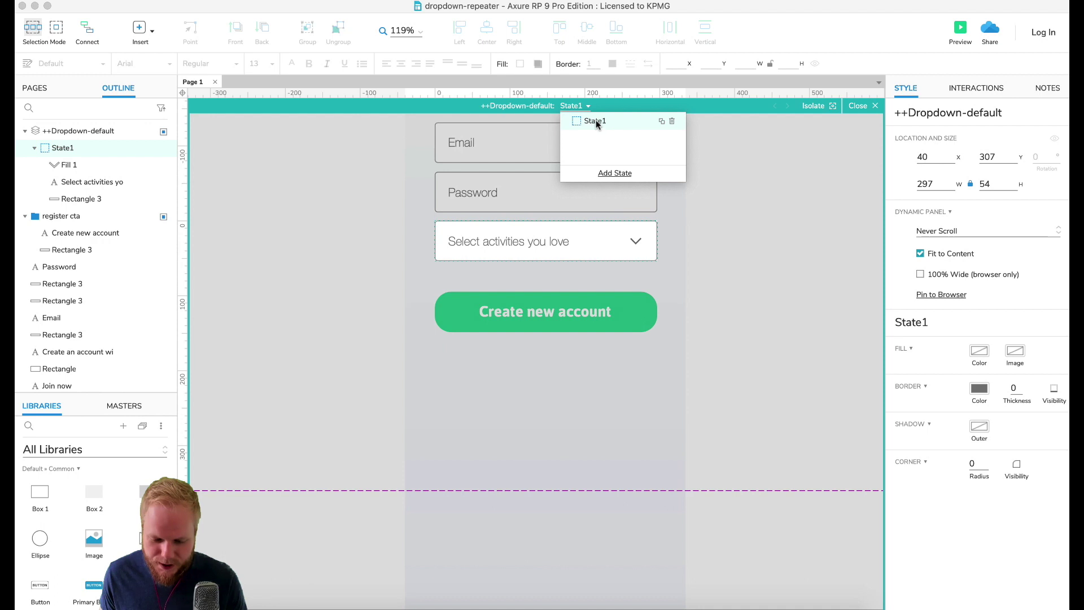
double_click(595, 120)
text(default)
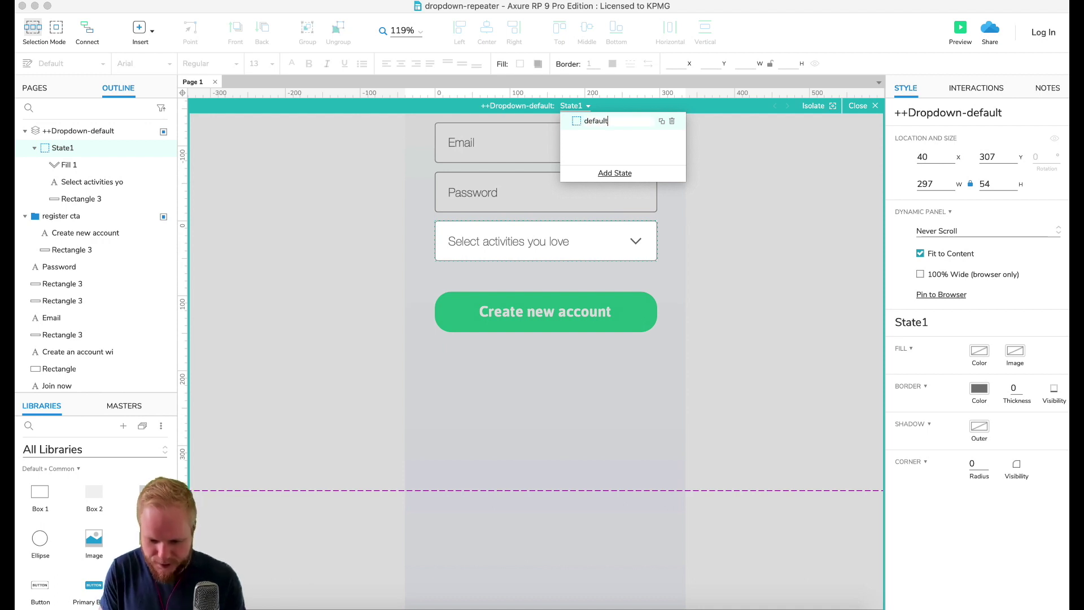
key(Return)
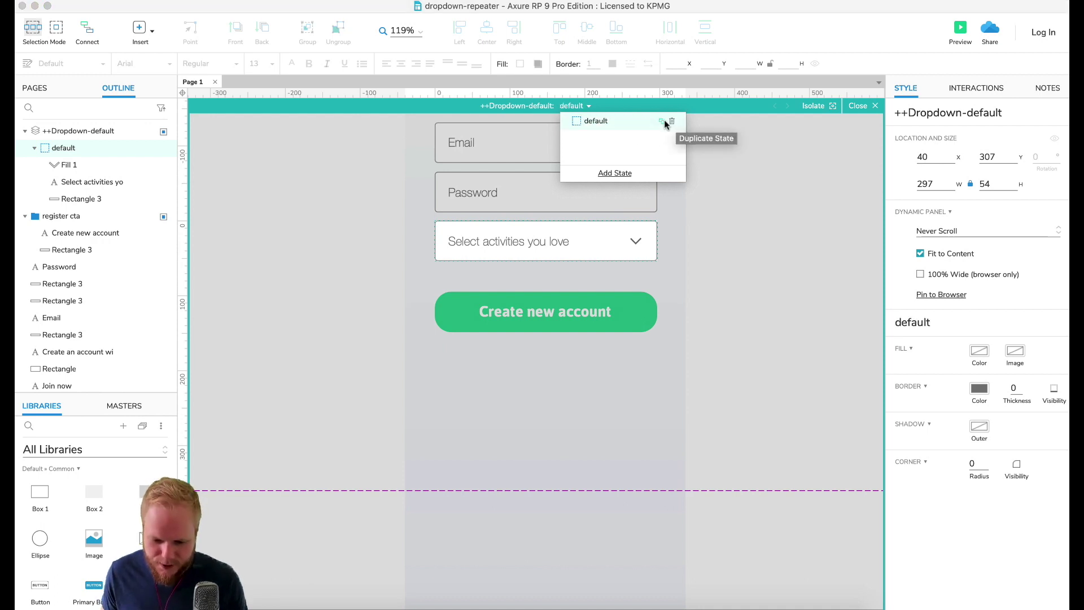
click(661, 122)
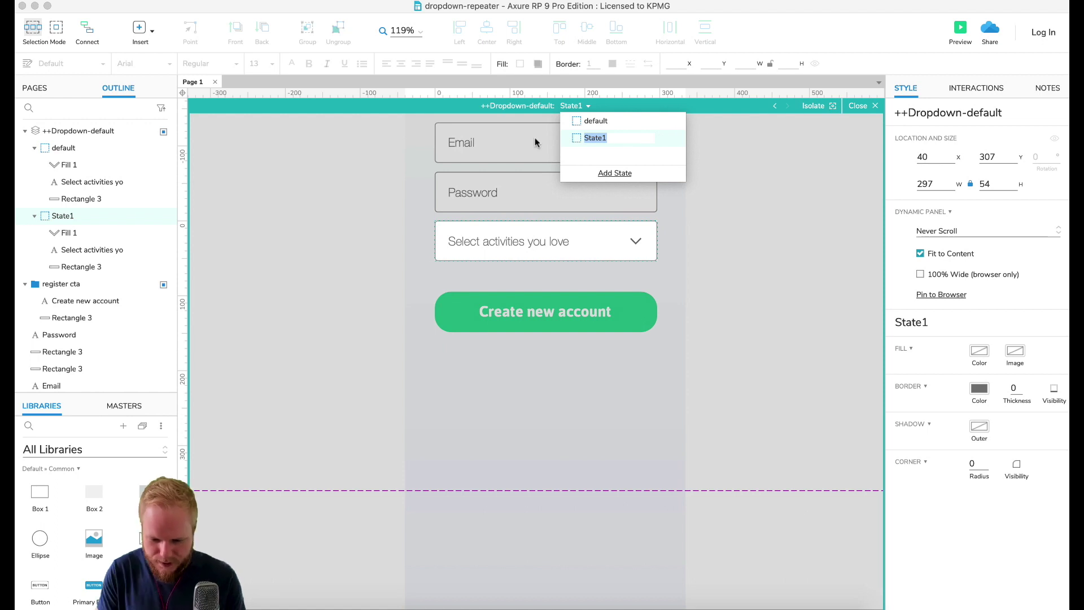
text(expanded)
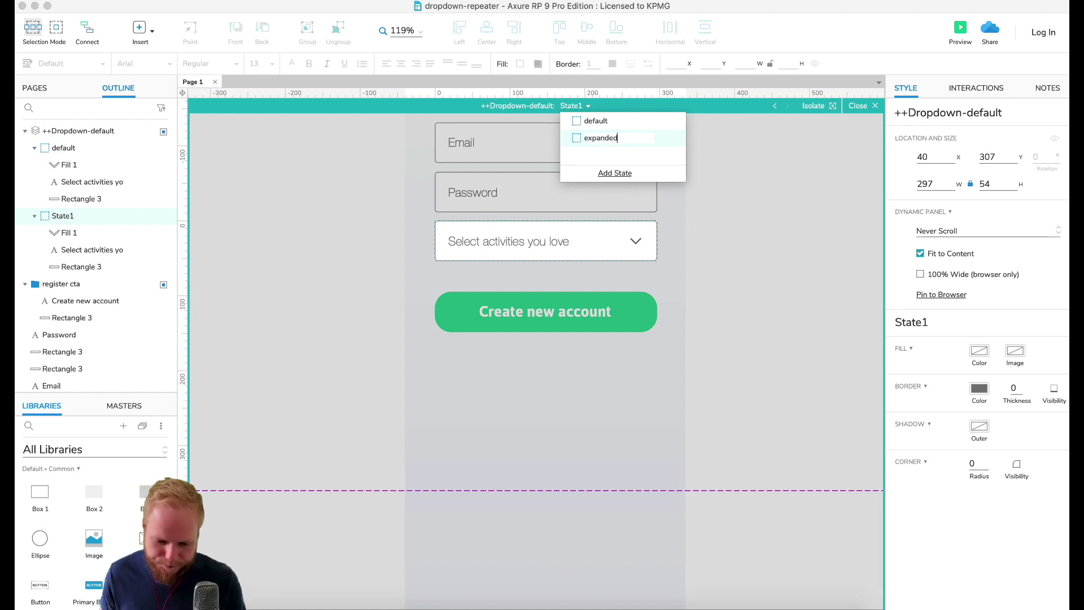
key(Return)
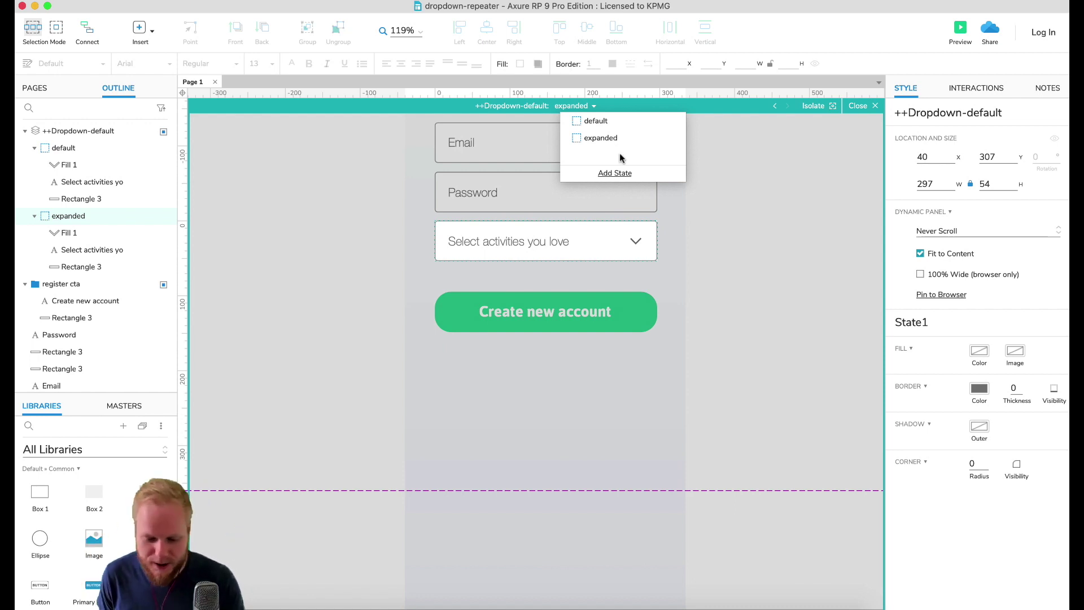
Step: In the expanded state, flip the dropdown chevron vertically so it points up
click(605, 138)
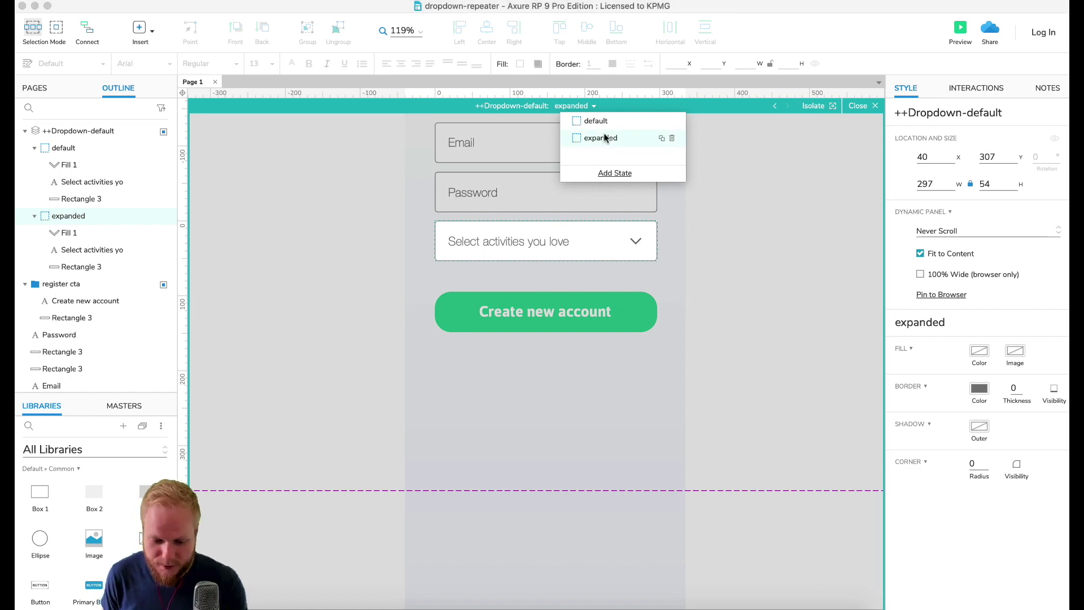
click(588, 237)
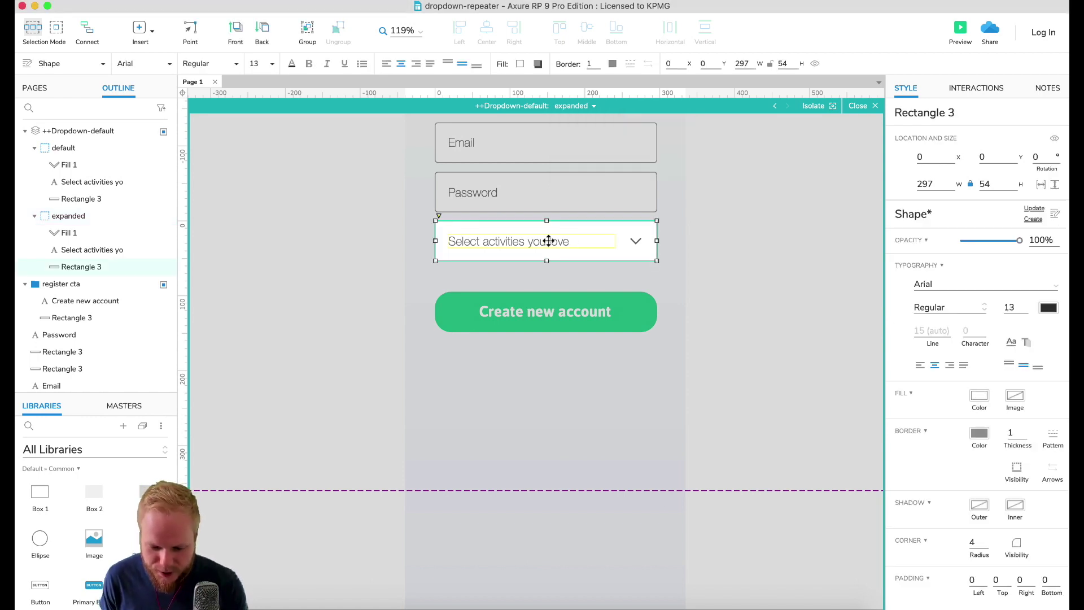
click(636, 241)
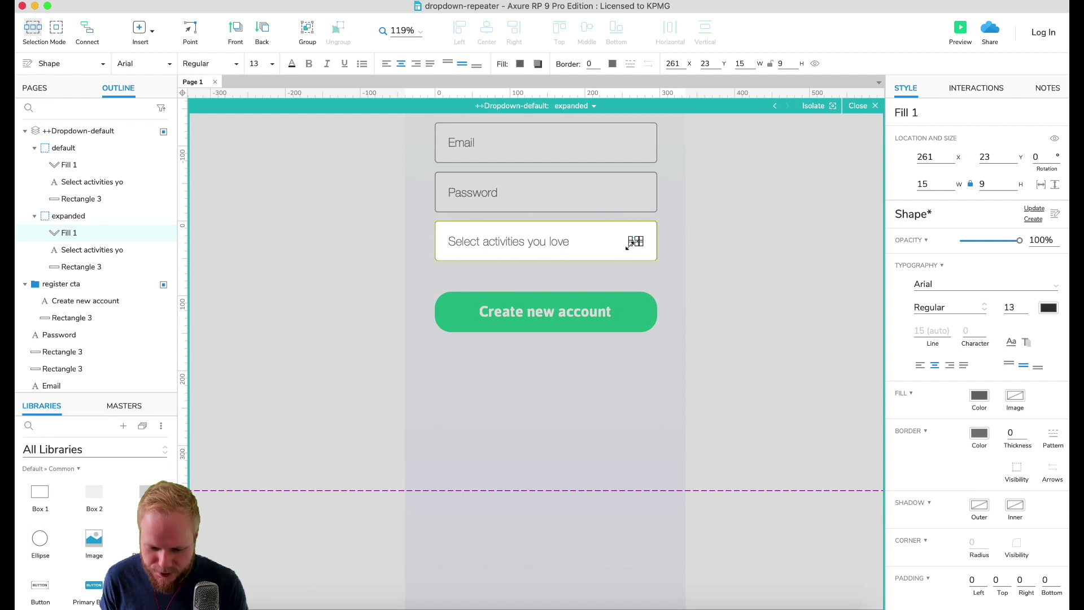
right_click(634, 243)
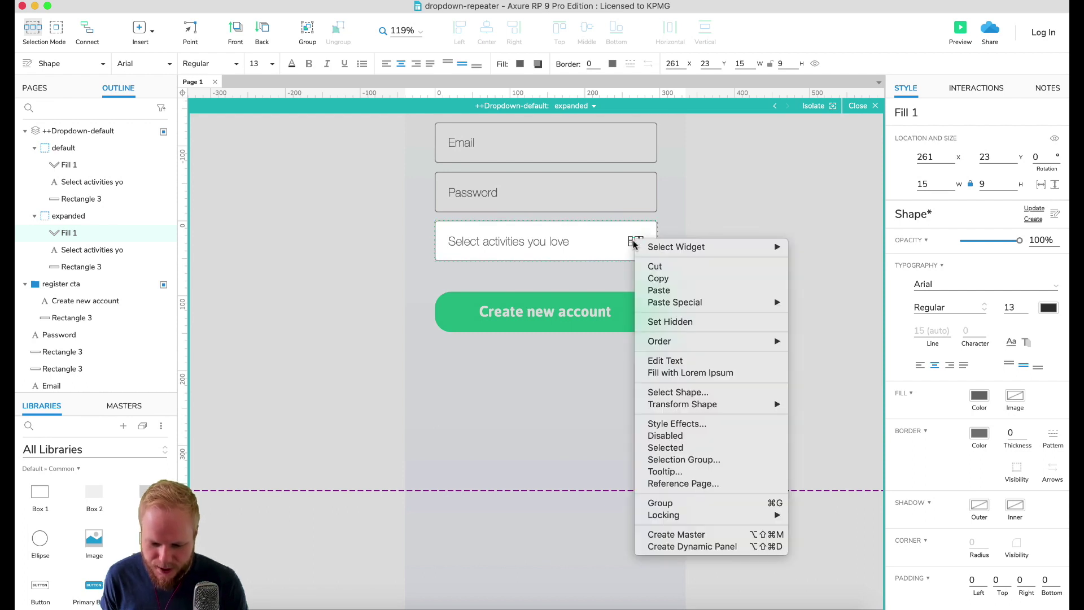
mouse_move(682, 403)
click(819, 457)
click(785, 211)
click(612, 243)
click(575, 106)
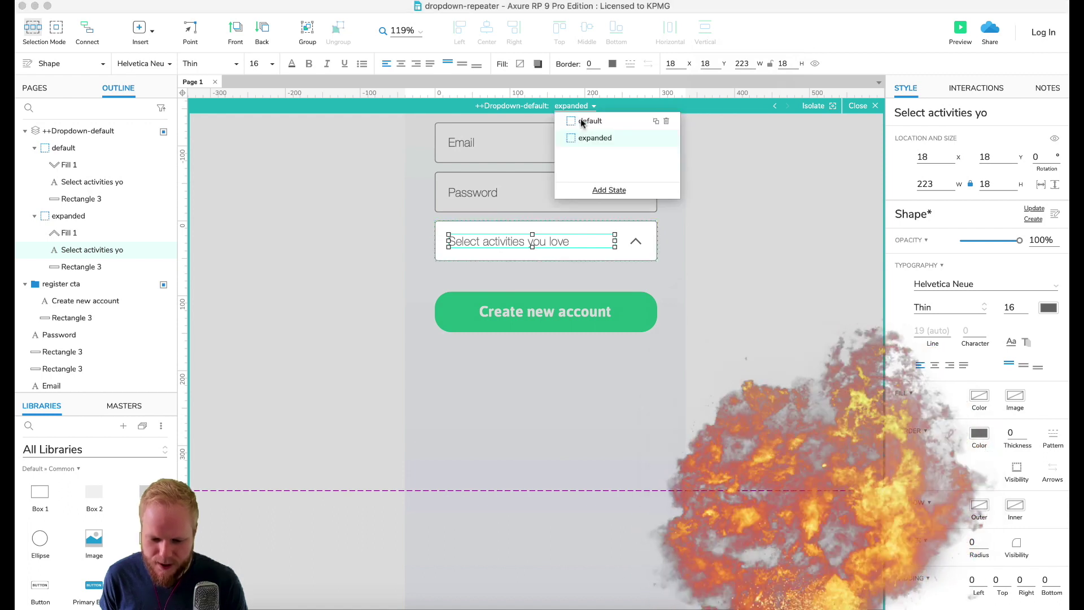
click(587, 121)
click(586, 107)
click(585, 137)
Step: Stretch the expanded state's dropdown box down to 310 px tall
click(565, 245)
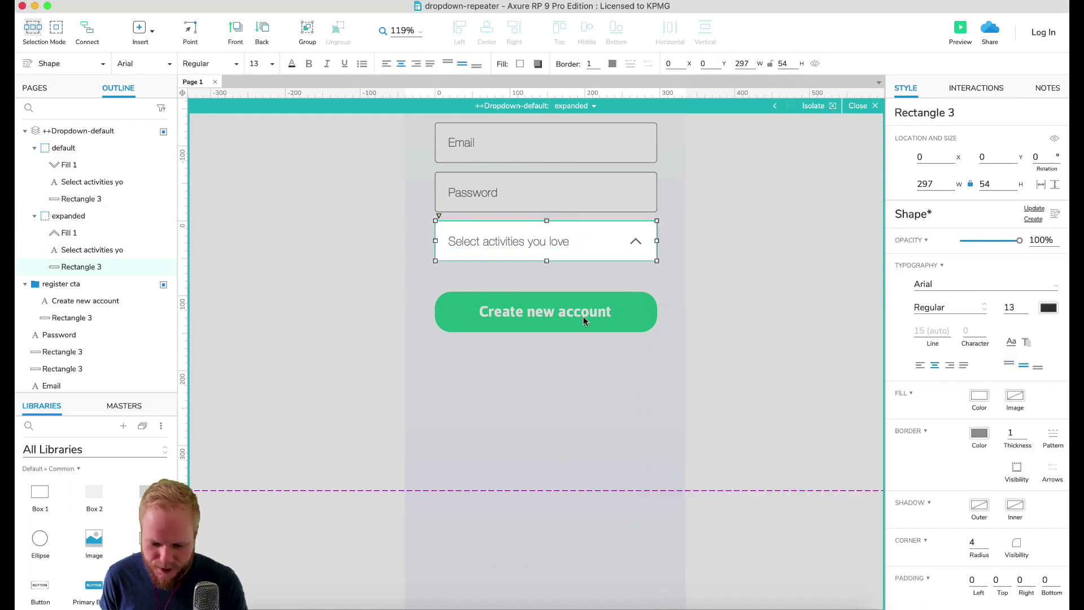
drag(547, 261, 564, 452)
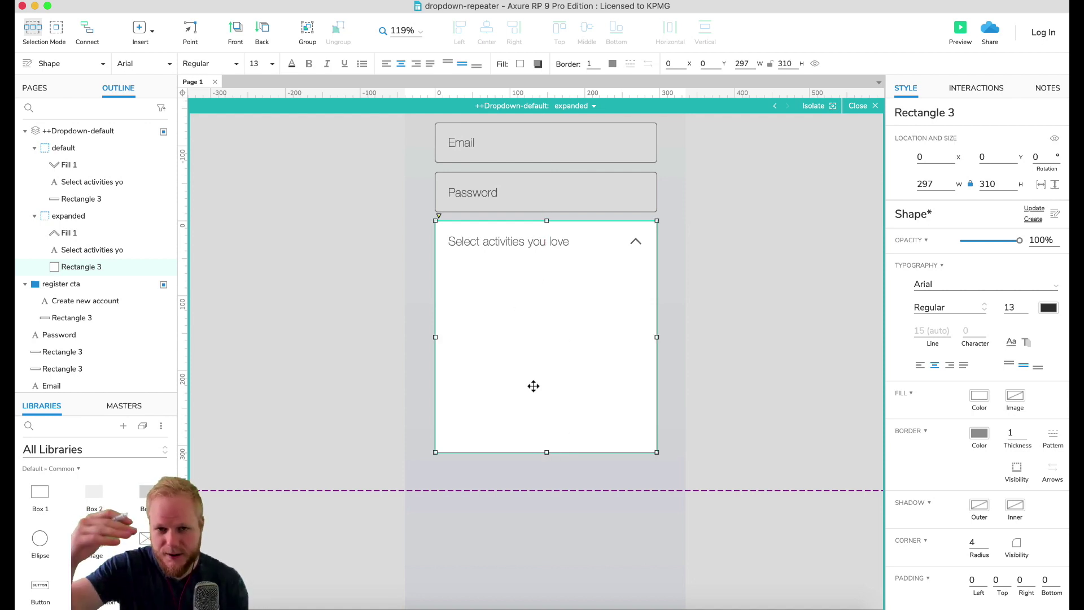
key(Escape)
click(580, 368)
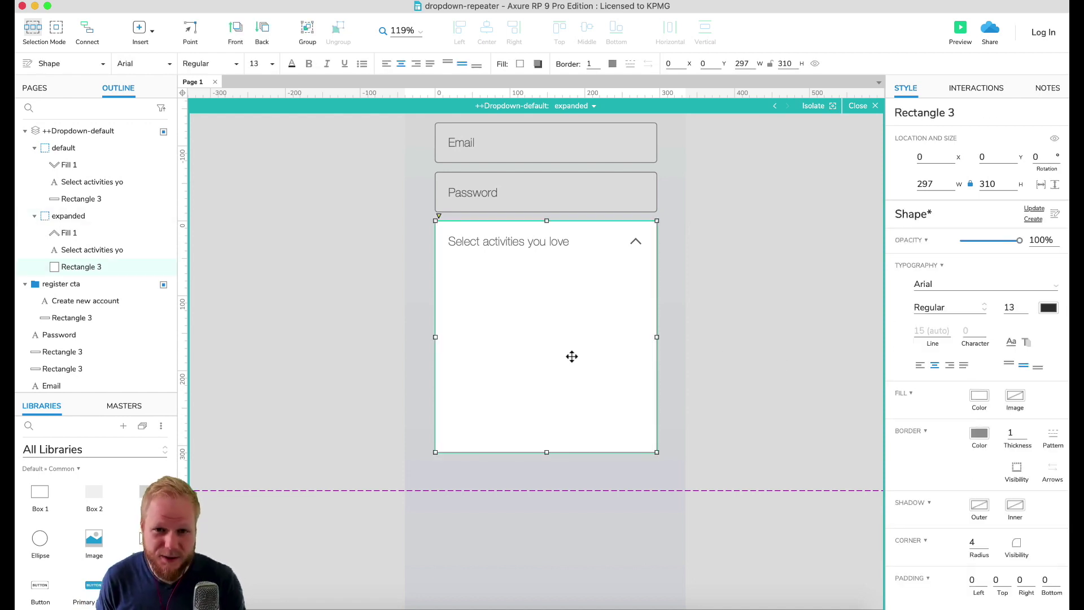
click(780, 342)
click(571, 433)
click(686, 298)
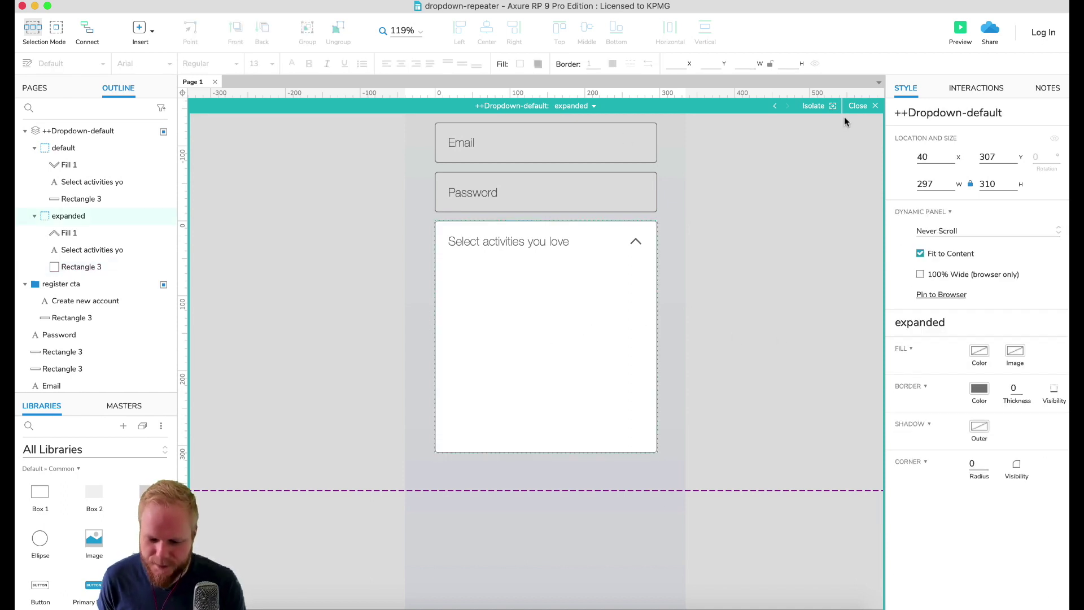
Step: Place a hot spot covering the dropdown field in the default state
click(854, 109)
click(594, 234)
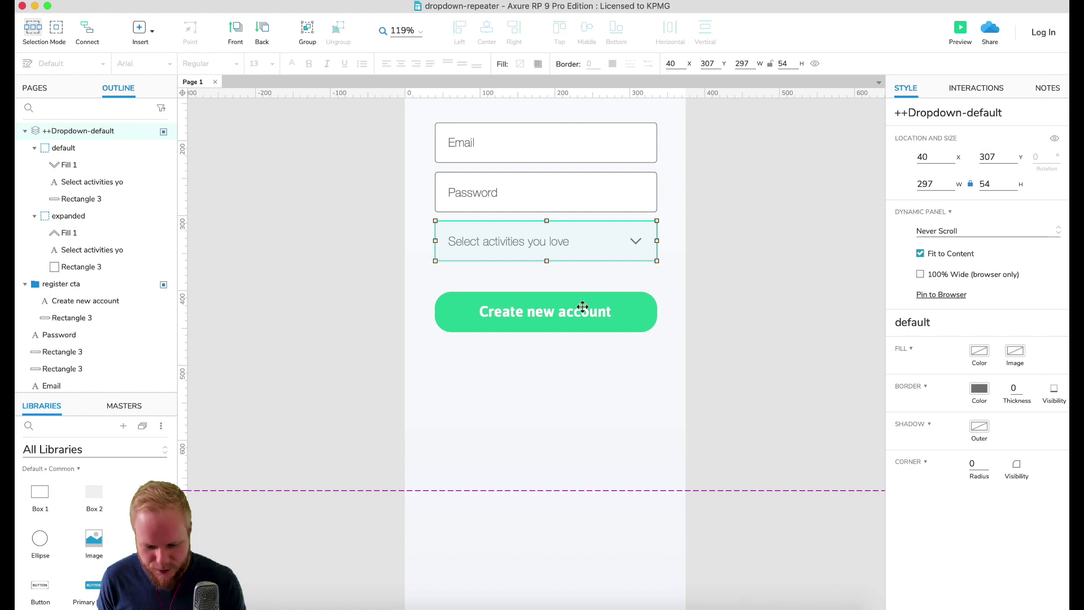
double_click(619, 246)
scroll(93, 565, down, 5)
drag(94, 596, 455, 259)
drag(510, 297, 655, 258)
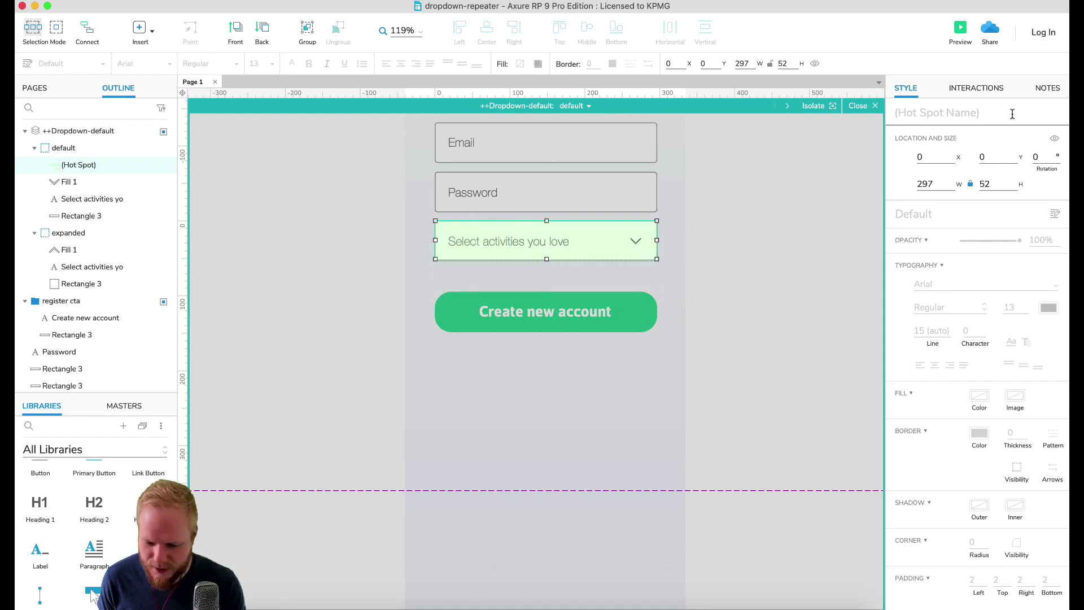
Step: Give the hot spot an OnClick action setting the panel to expanded with Slide Down 400 ms
click(999, 88)
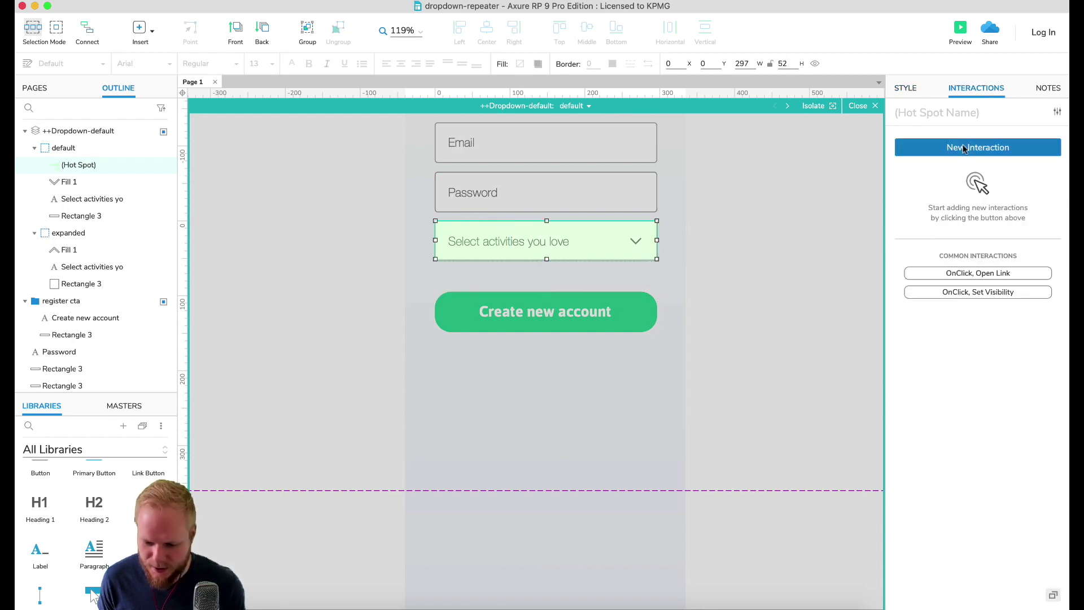
click(964, 148)
click(925, 171)
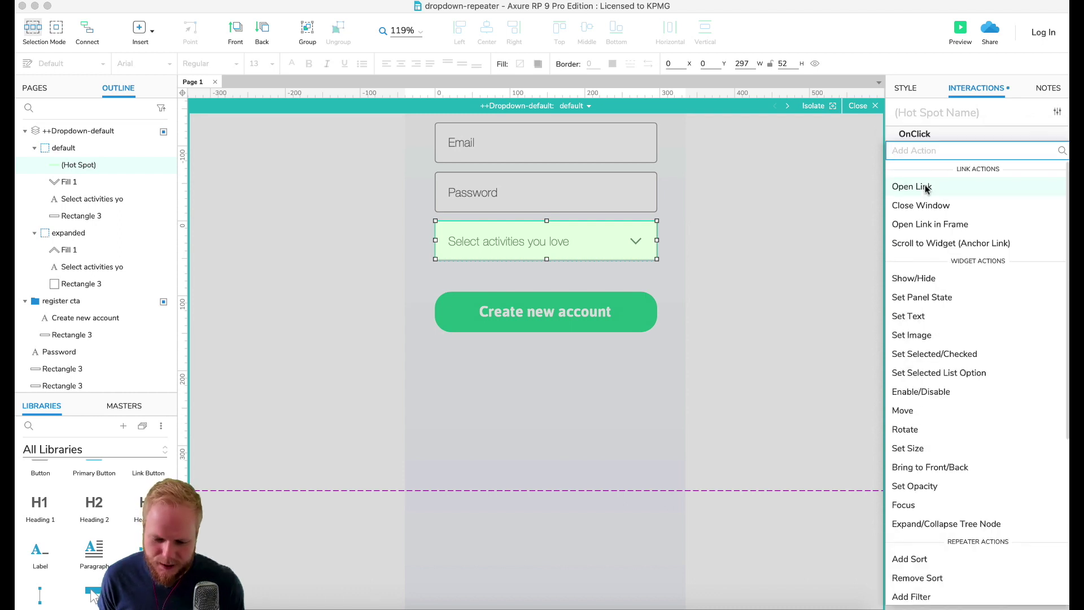
click(932, 297)
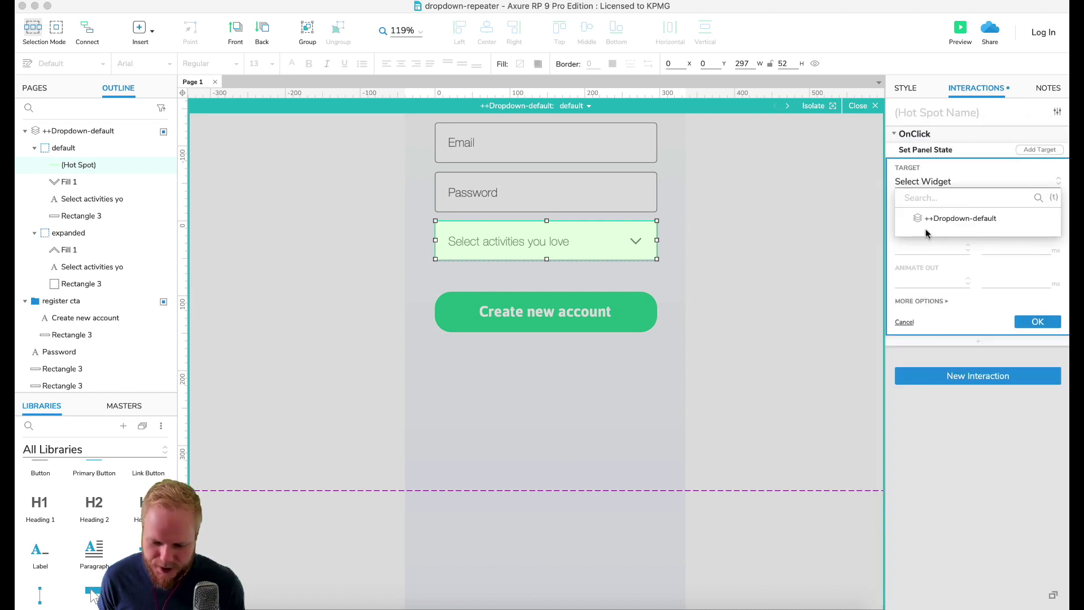
click(951, 218)
click(934, 230)
click(936, 266)
click(932, 265)
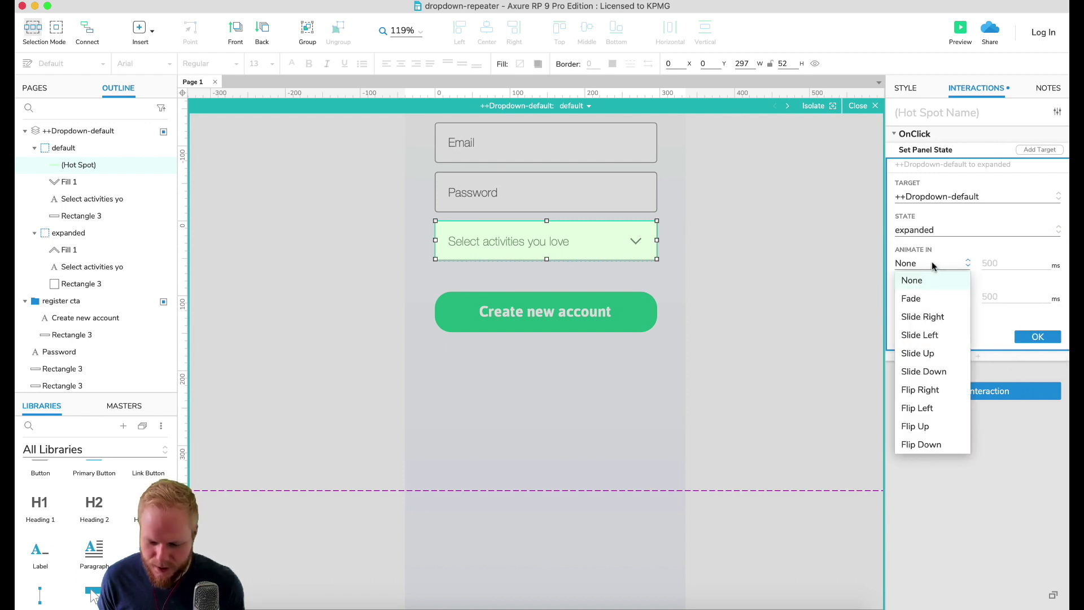
click(936, 372)
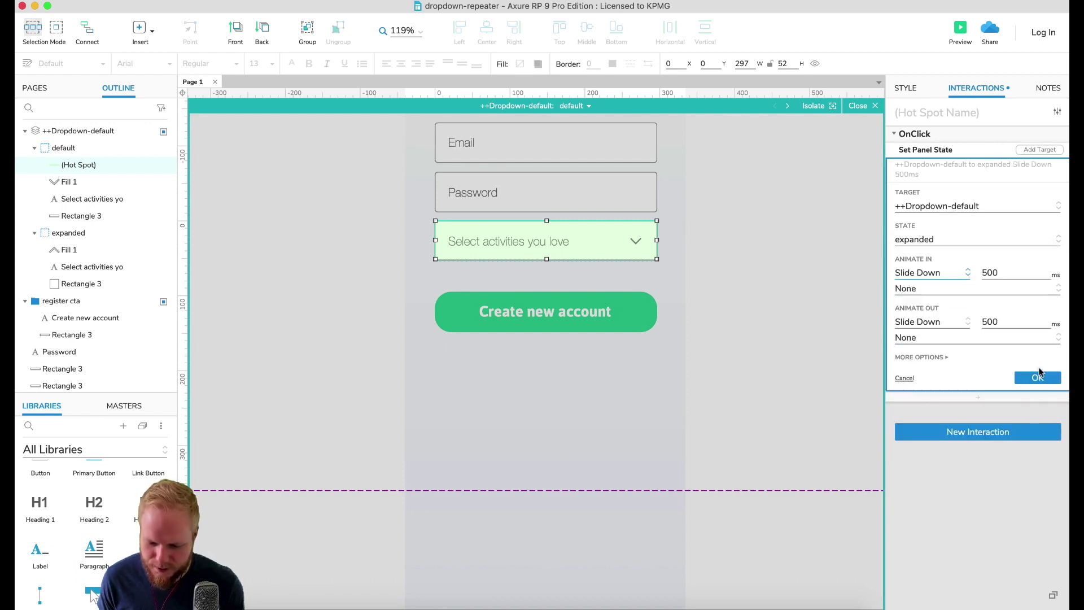
double_click(1011, 273)
text(400)
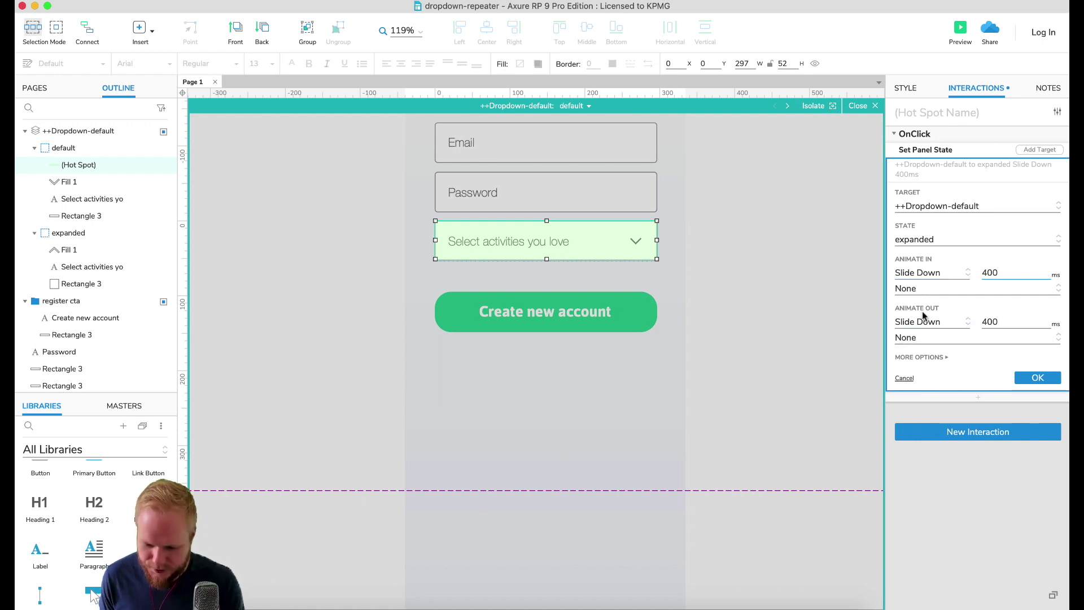
click(930, 323)
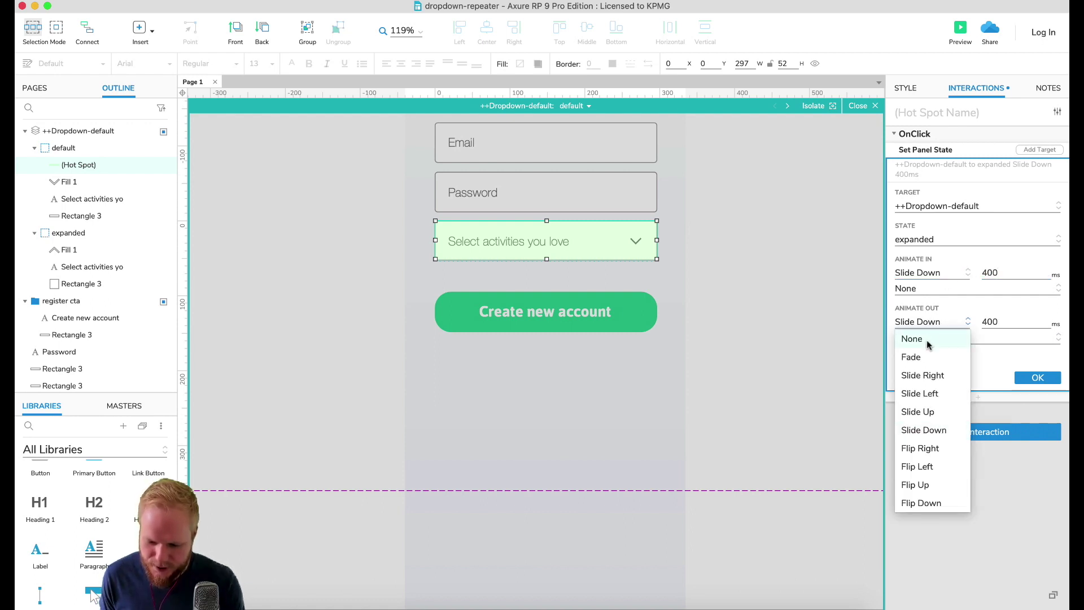
click(930, 340)
click(1038, 361)
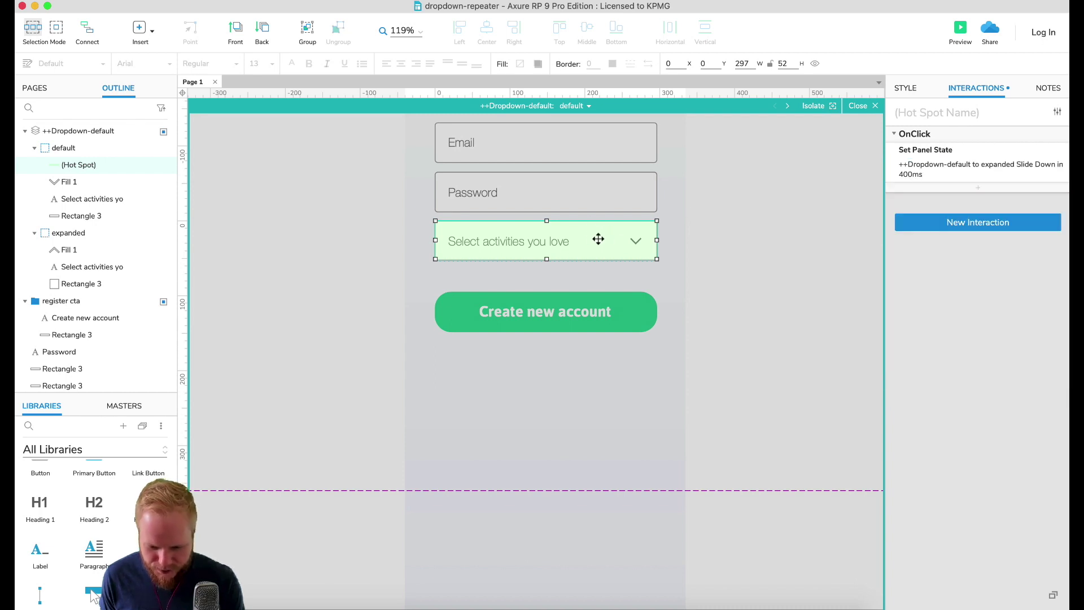
Step: Change the expanded state's hot spot action to return to default with Slide Up
click(589, 107)
click(593, 140)
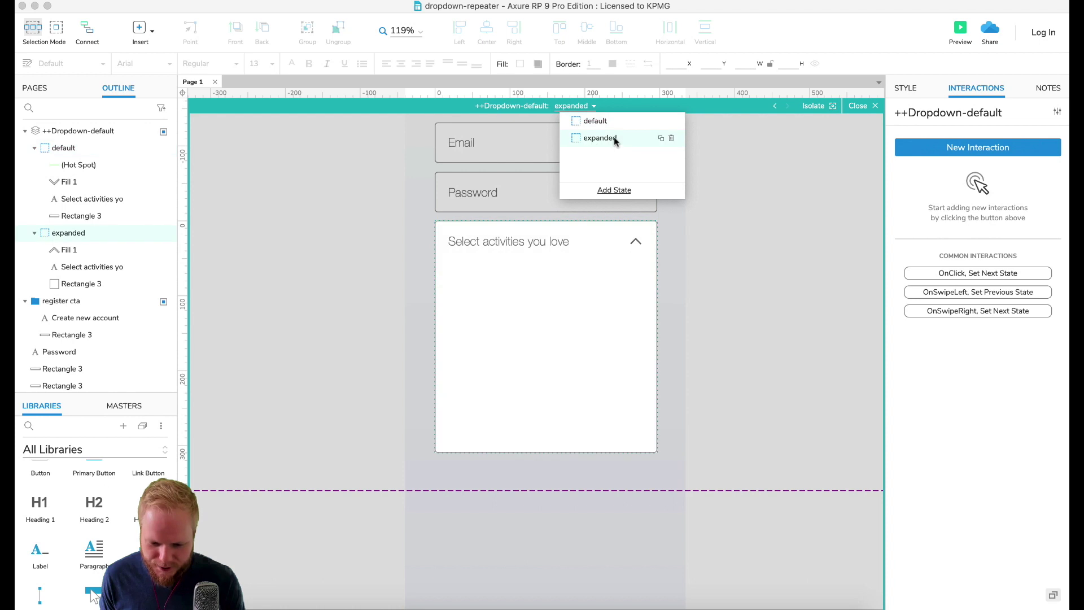
click(624, 249)
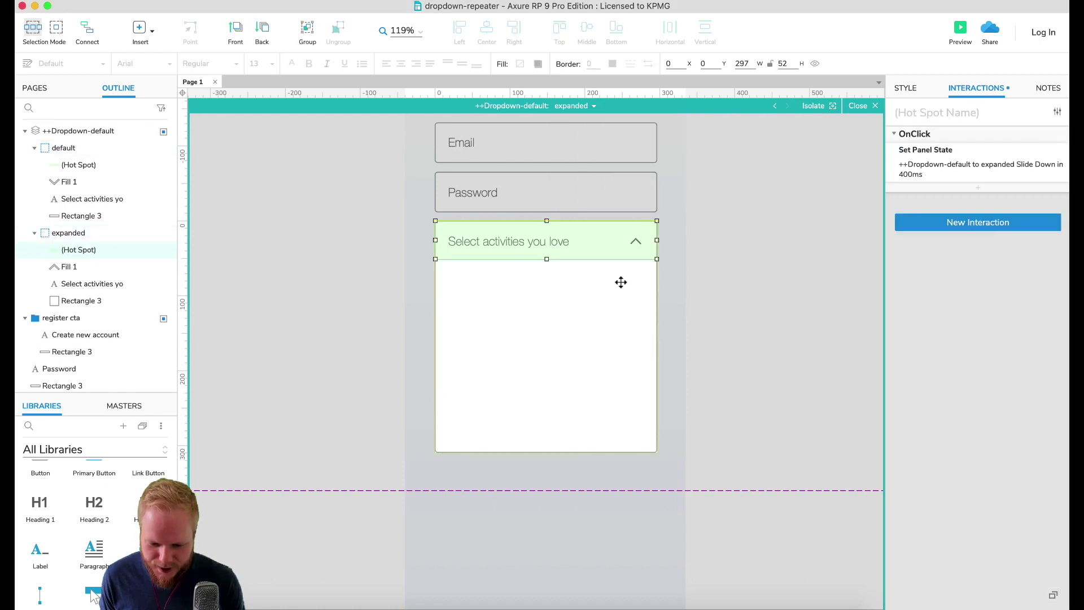
click(944, 169)
click(949, 211)
click(940, 212)
click(929, 240)
click(929, 257)
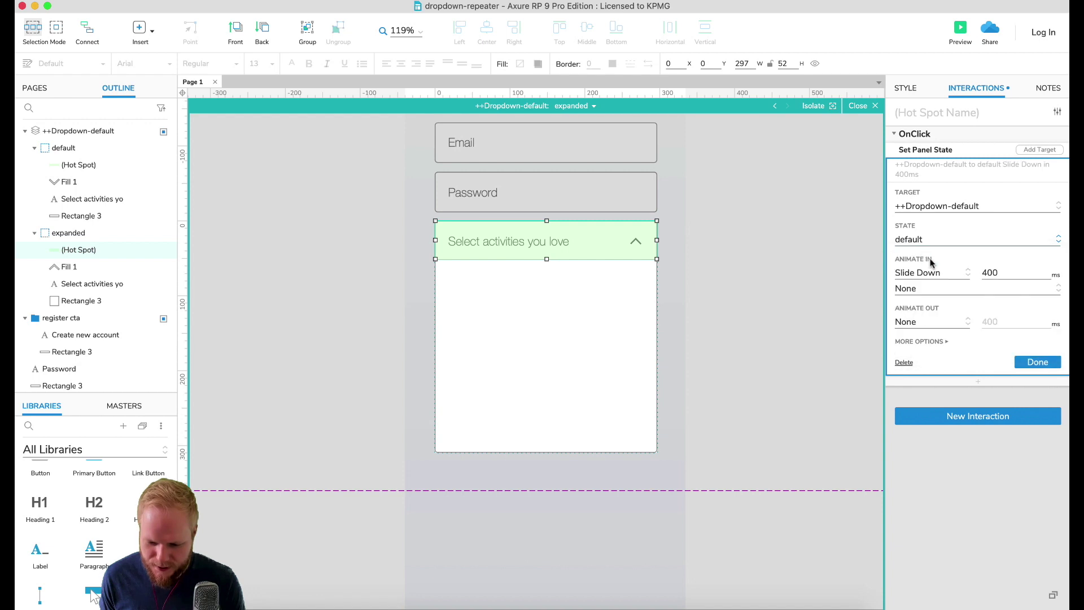
click(942, 275)
click(938, 361)
click(1044, 368)
click(745, 235)
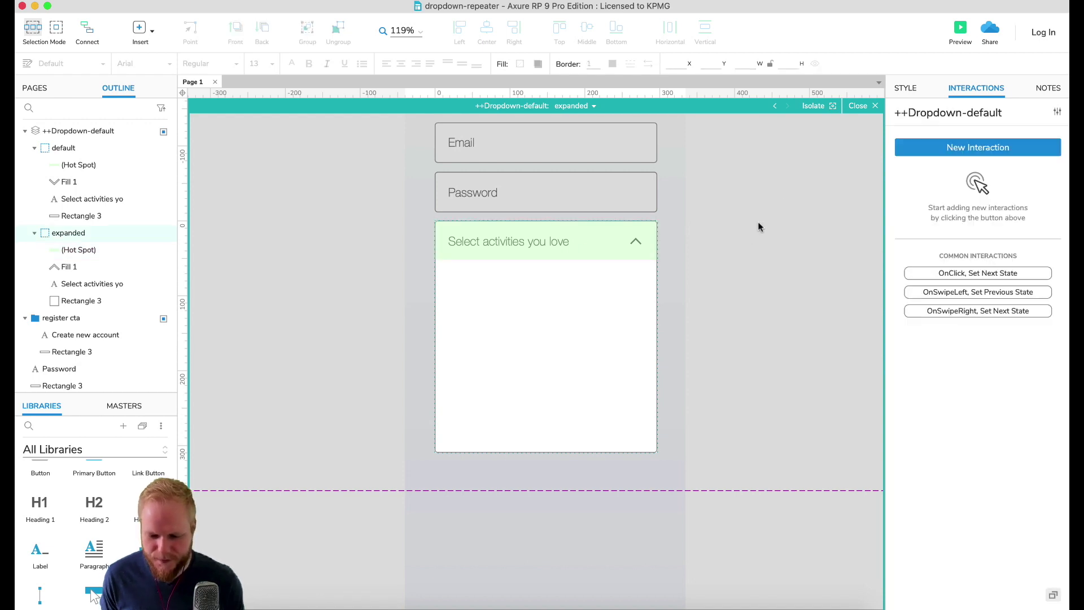
Step: Preview the prototype in Chrome without the toolbar, toggle the activities dropdown several times, then close it
click(960, 31)
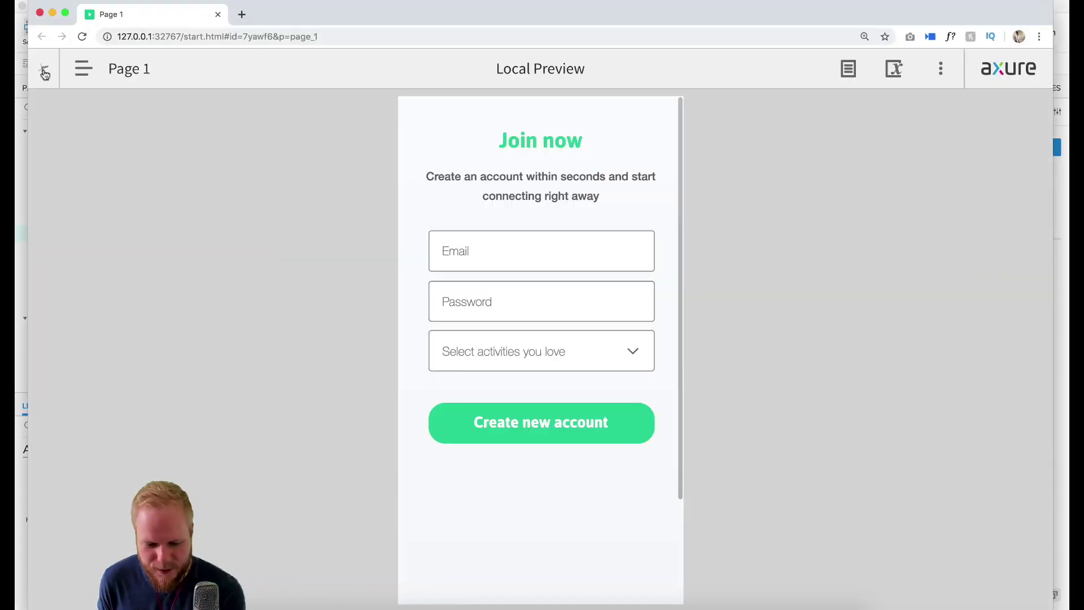
click(43, 68)
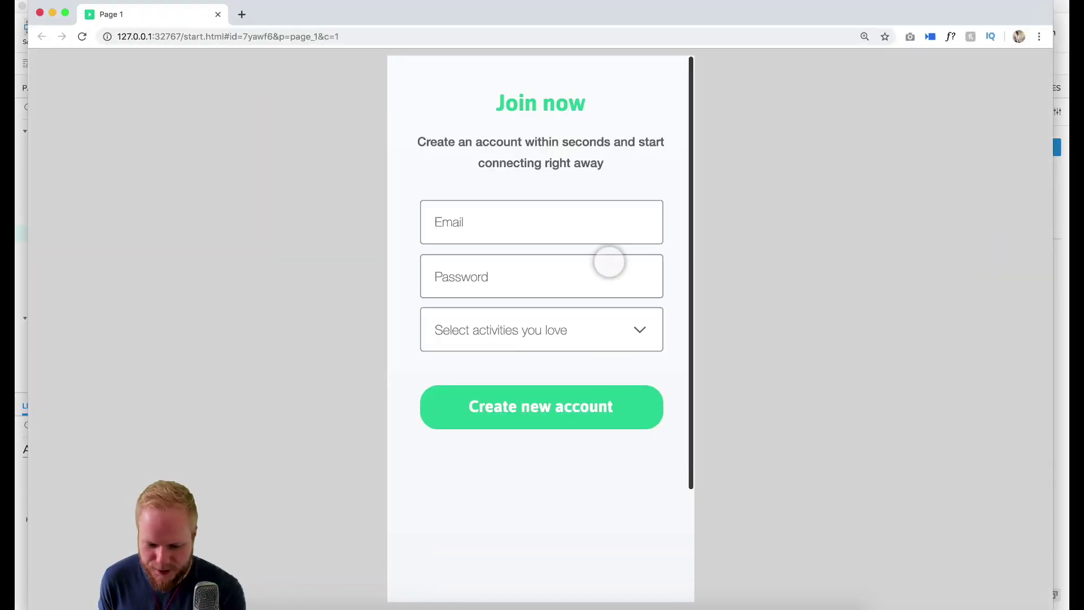
click(613, 330)
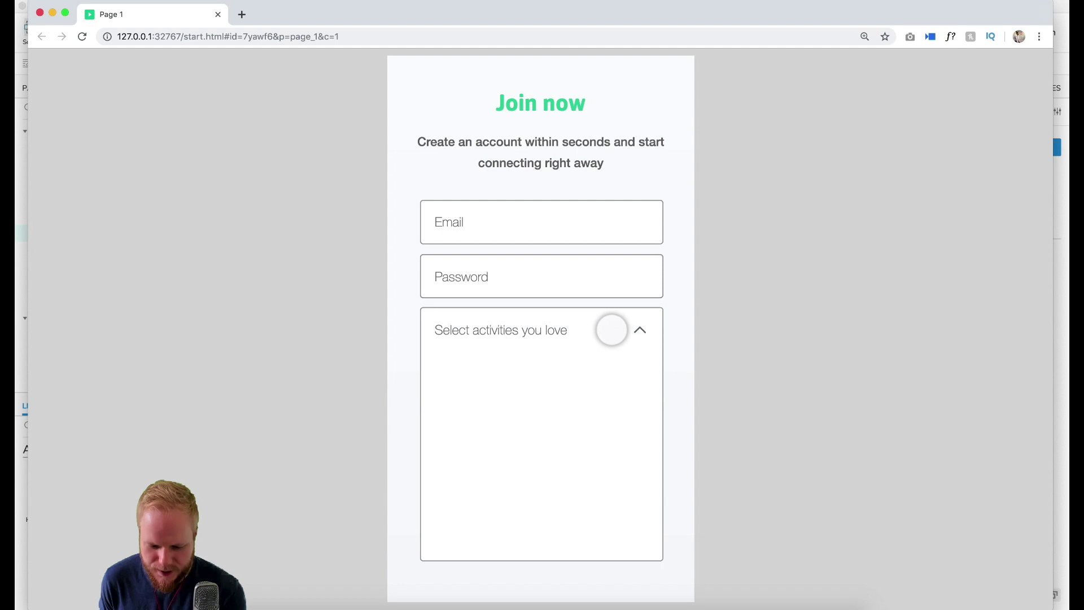
click(586, 334)
click(583, 331)
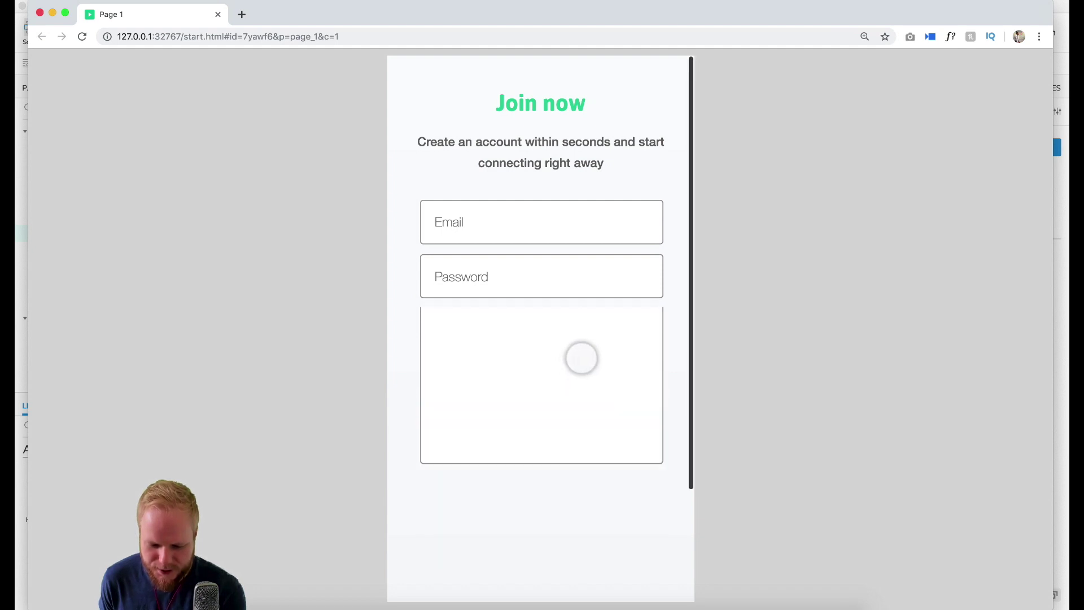
click(637, 332)
click(576, 329)
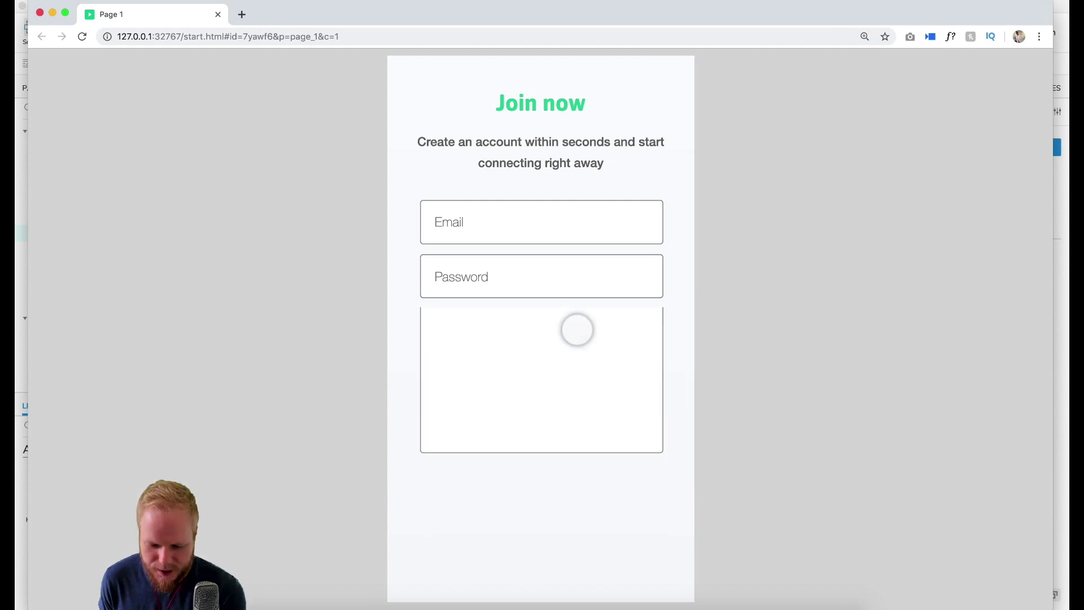
click(577, 330)
click(577, 329)
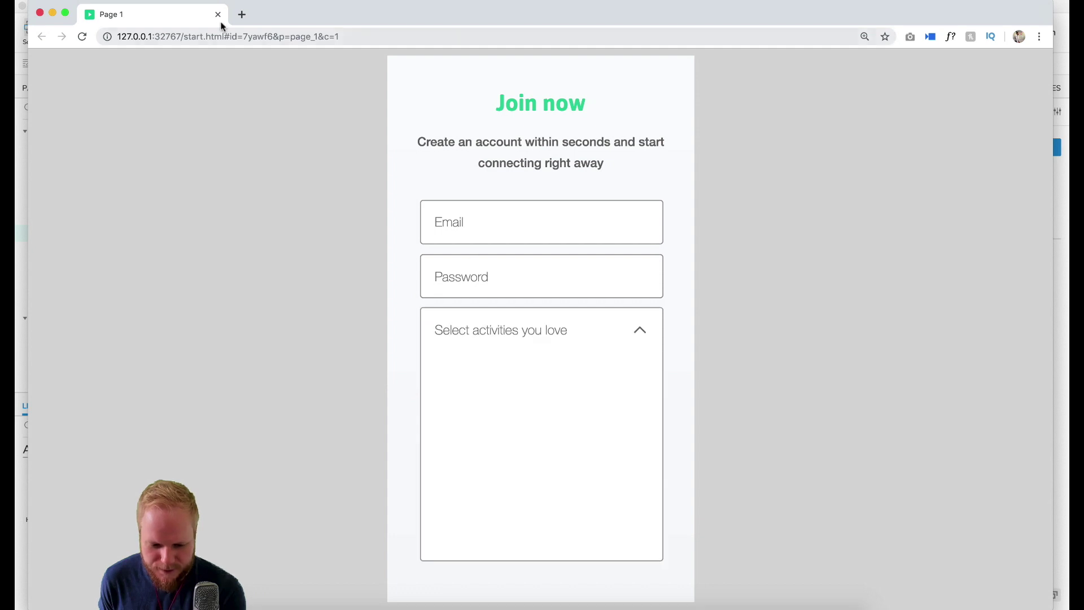
click(218, 14)
Step: Set the expanded state hot spot's Animate In to None
click(593, 240)
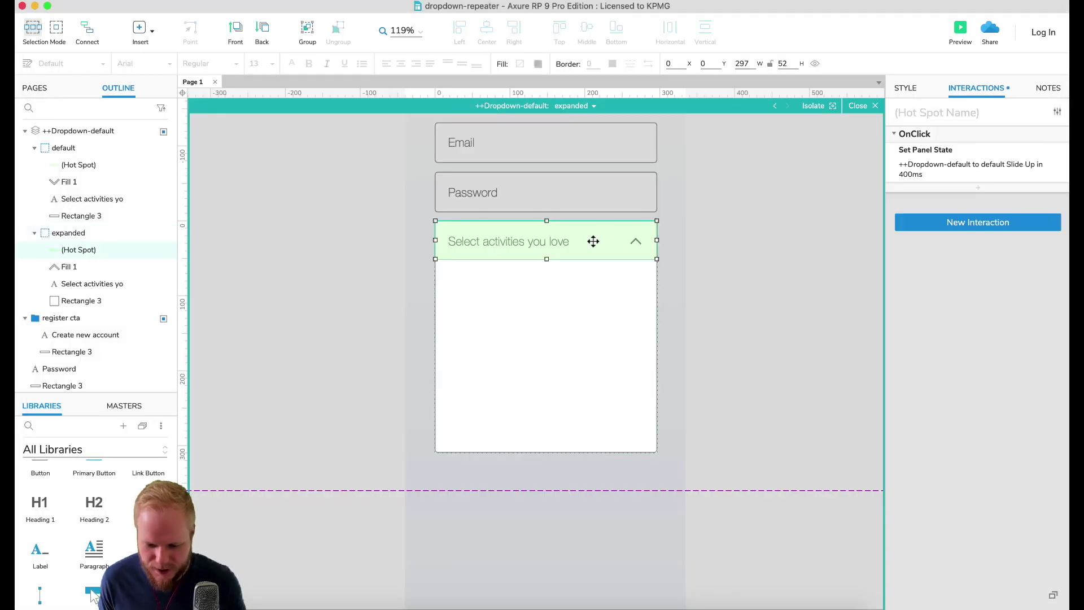
click(1009, 167)
click(952, 273)
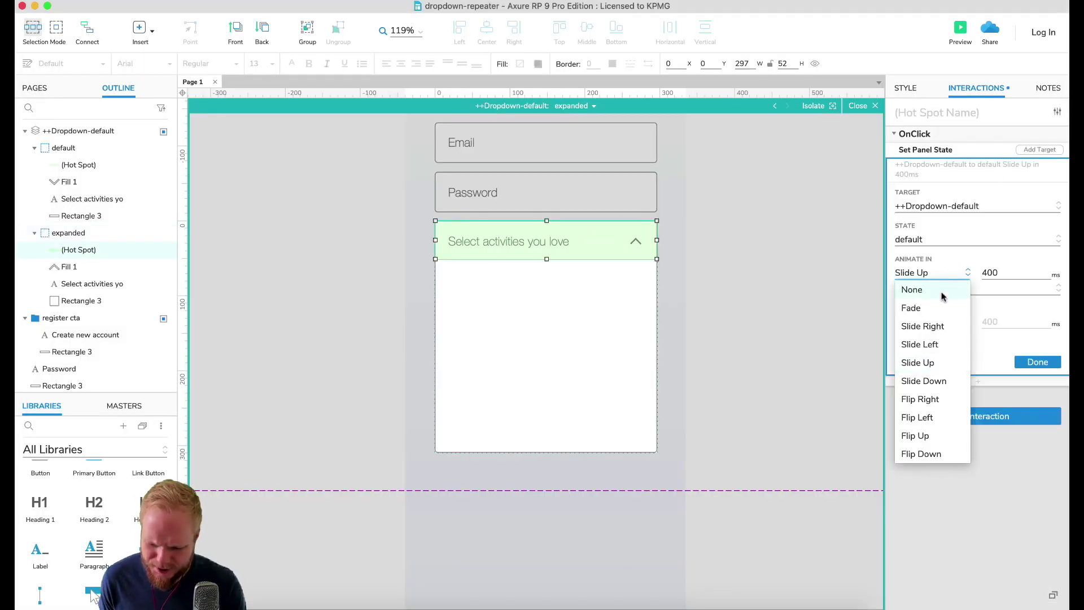
click(935, 289)
click(1037, 362)
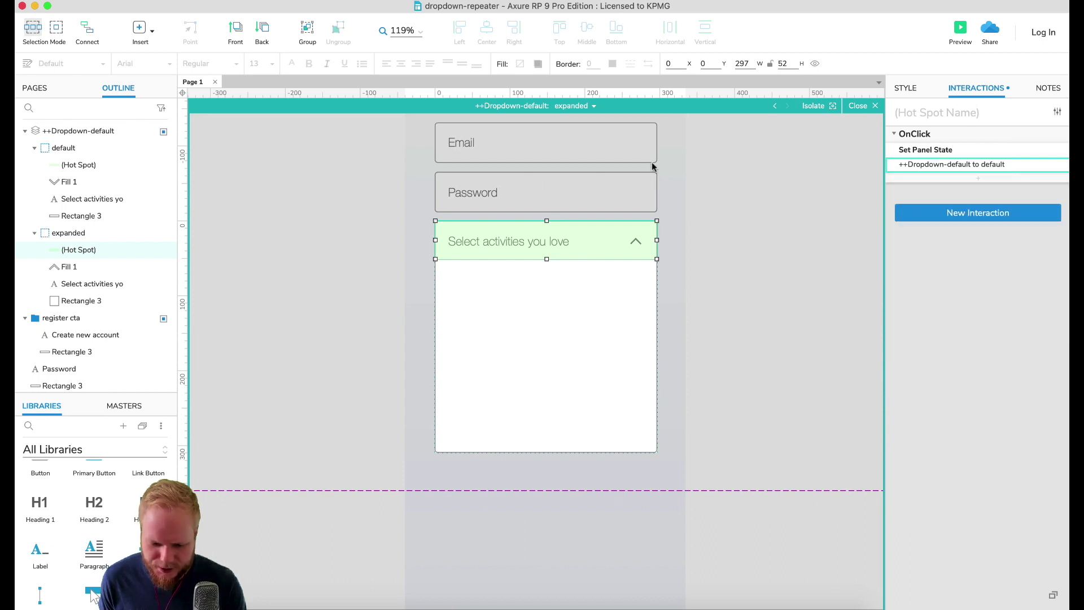
click(855, 106)
Step: Set the default state hot spot's Animate In to None and launch a fresh preview
double_click(621, 235)
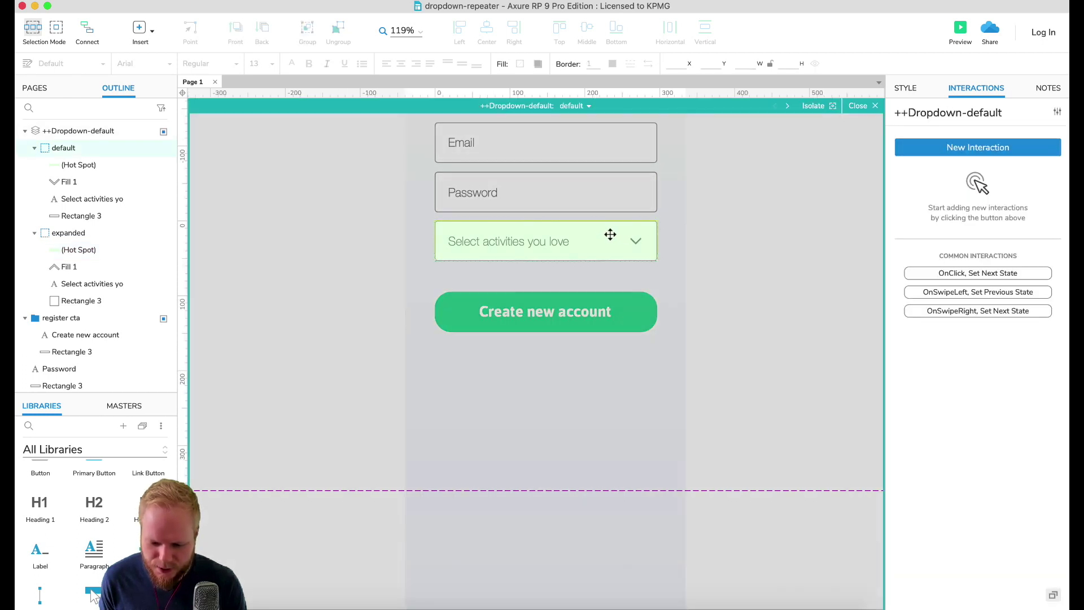
click(627, 235)
click(981, 169)
click(957, 271)
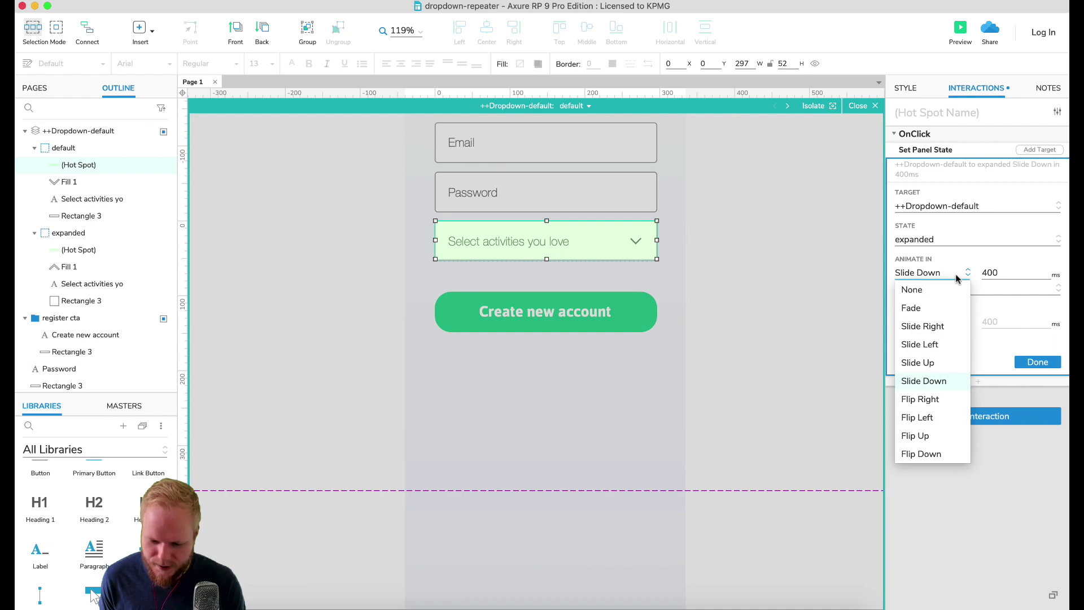
click(936, 289)
click(1037, 337)
click(680, 230)
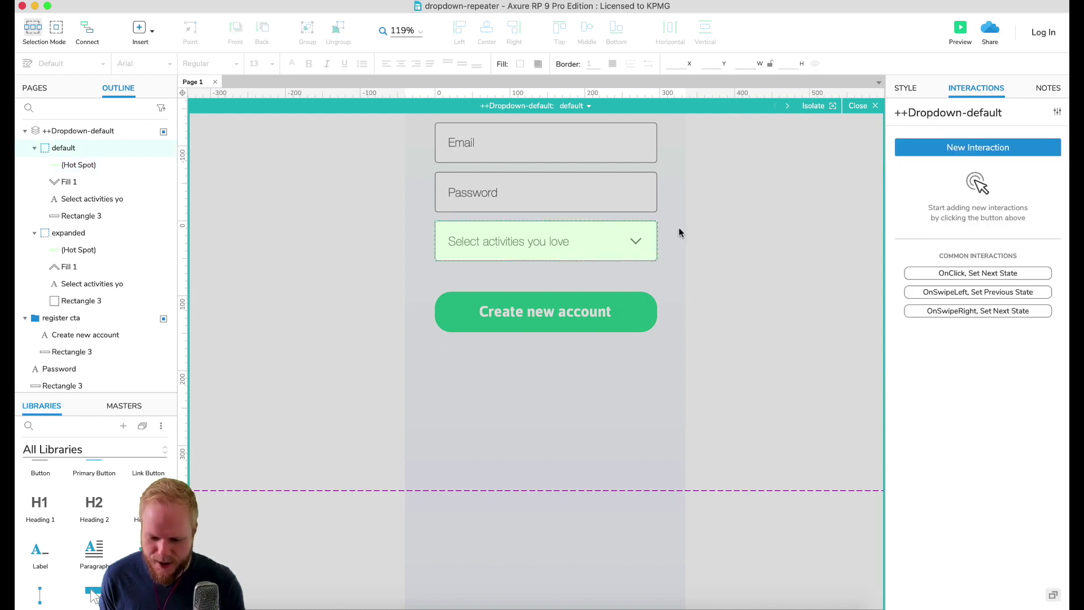
click(858, 106)
click(960, 29)
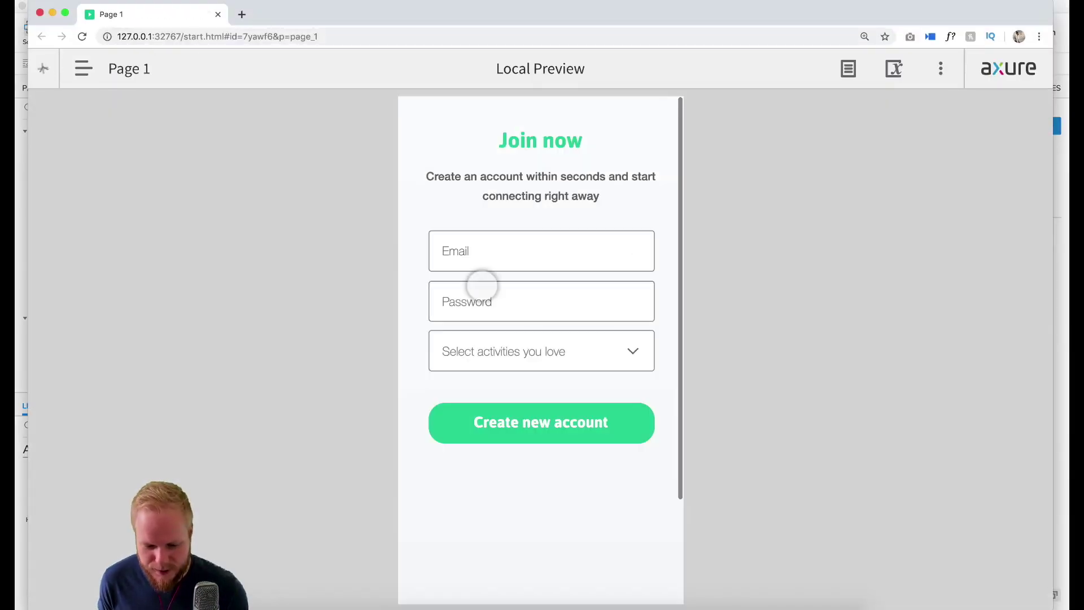
Step: Test the instant dropdown toggle in the preview at 110% zoom, then close the preview
click(567, 355)
click(567, 355)
click(568, 357)
click(567, 355)
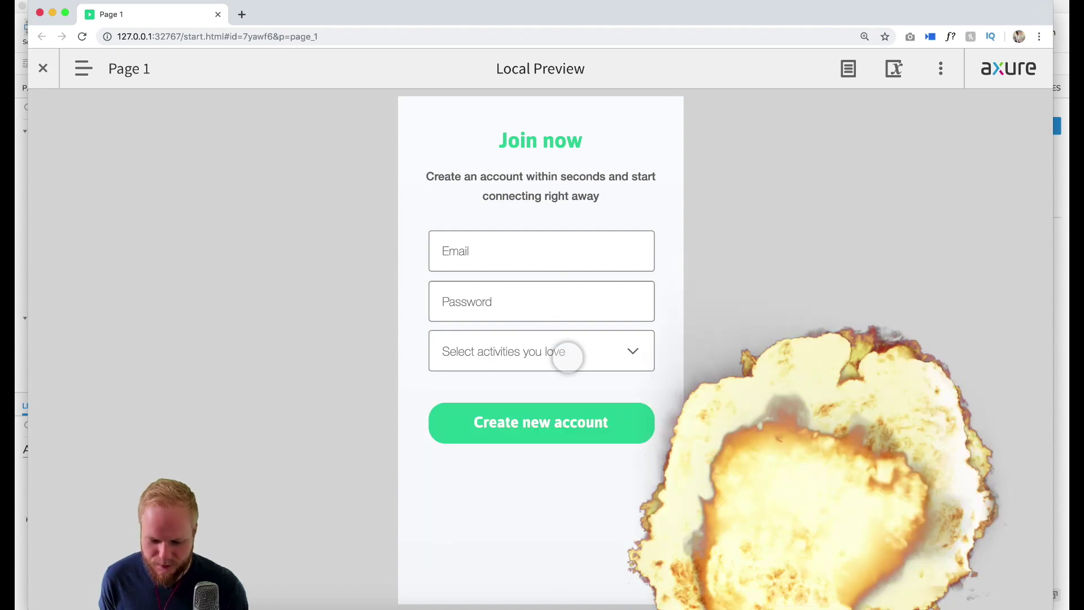
click(47, 66)
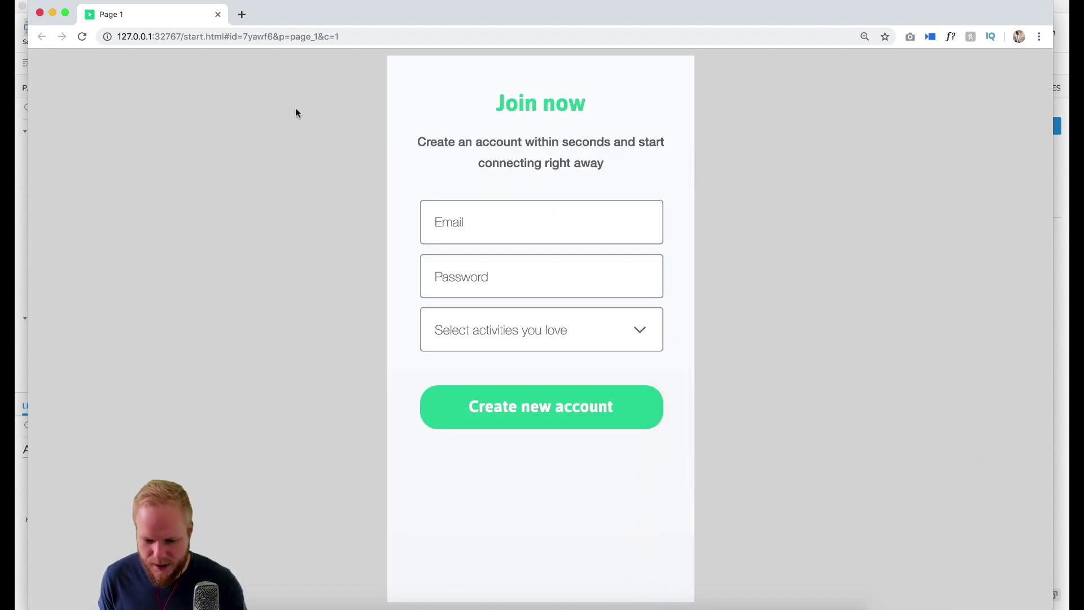
key(super+minus)
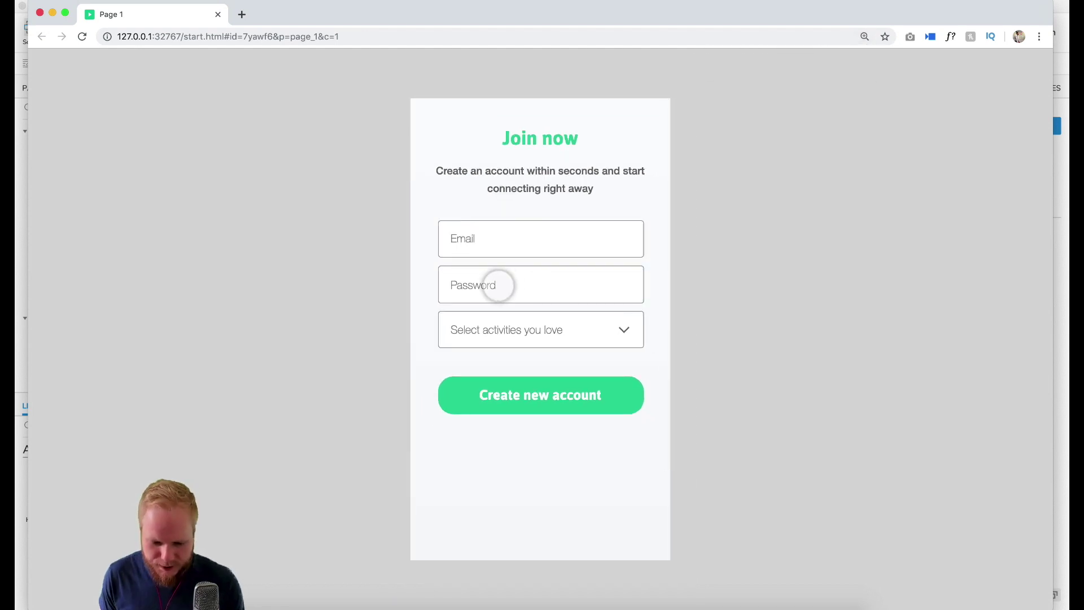
click(595, 333)
click(595, 333)
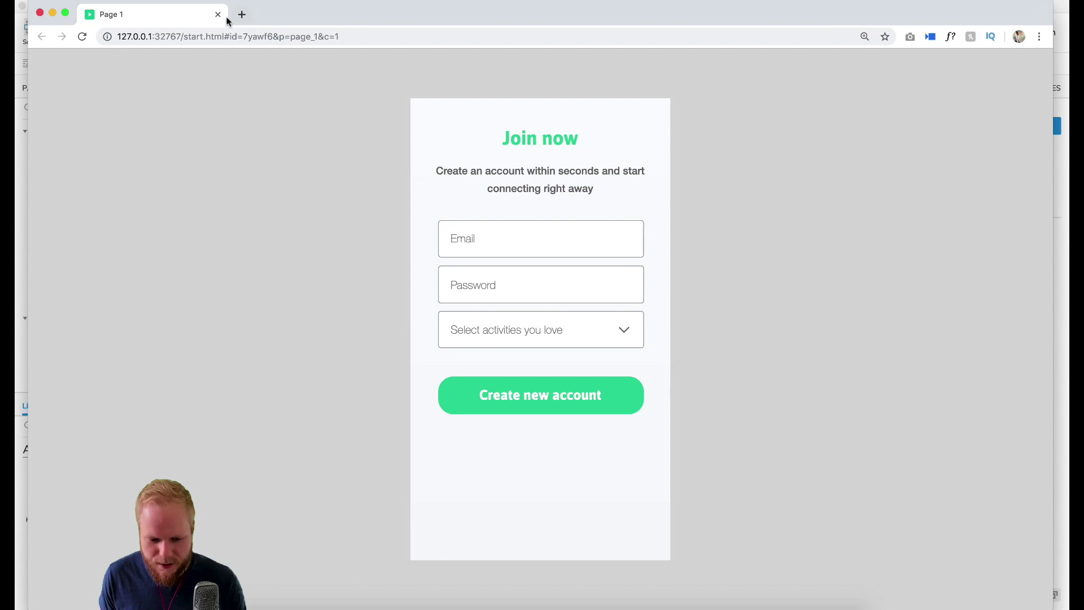
click(216, 17)
Step: Drop a Repeater from Libraries into the dropdown panel's expanded state
double_click(586, 243)
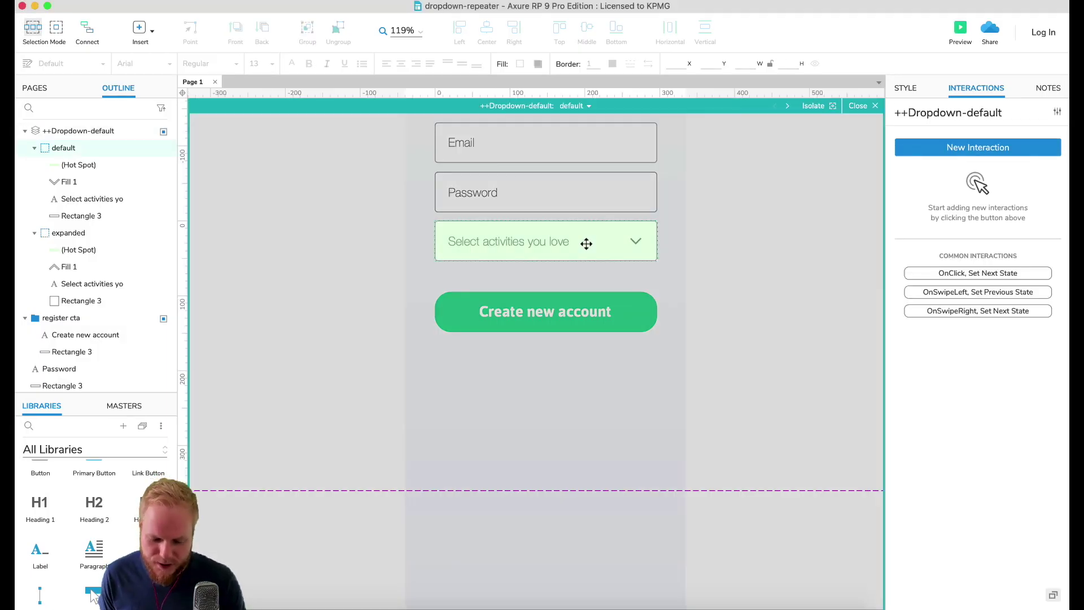
click(574, 106)
click(591, 141)
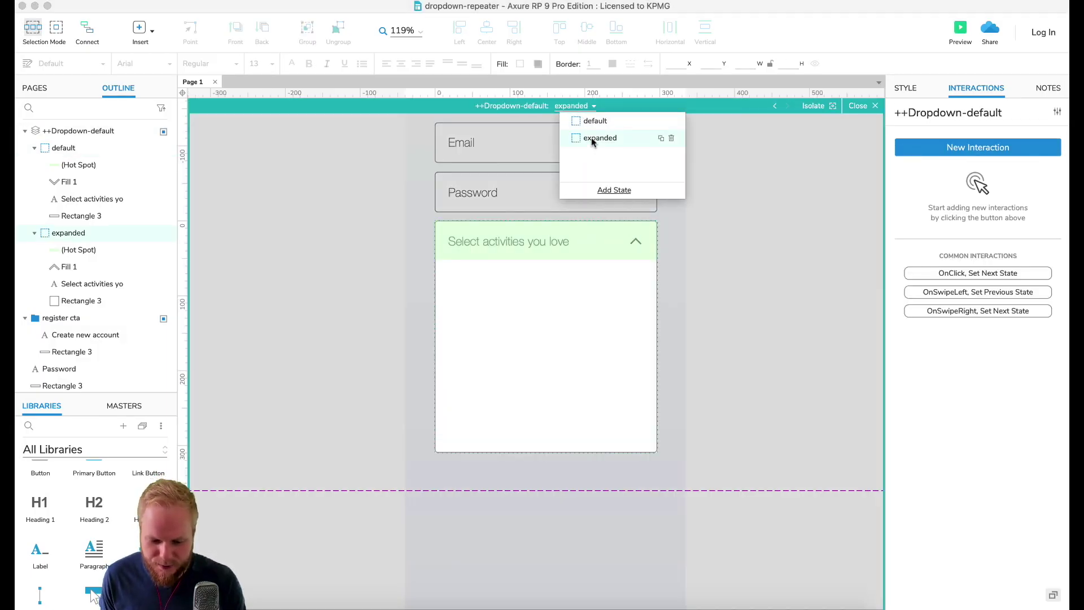
click(776, 344)
scroll(96, 531, down, 3)
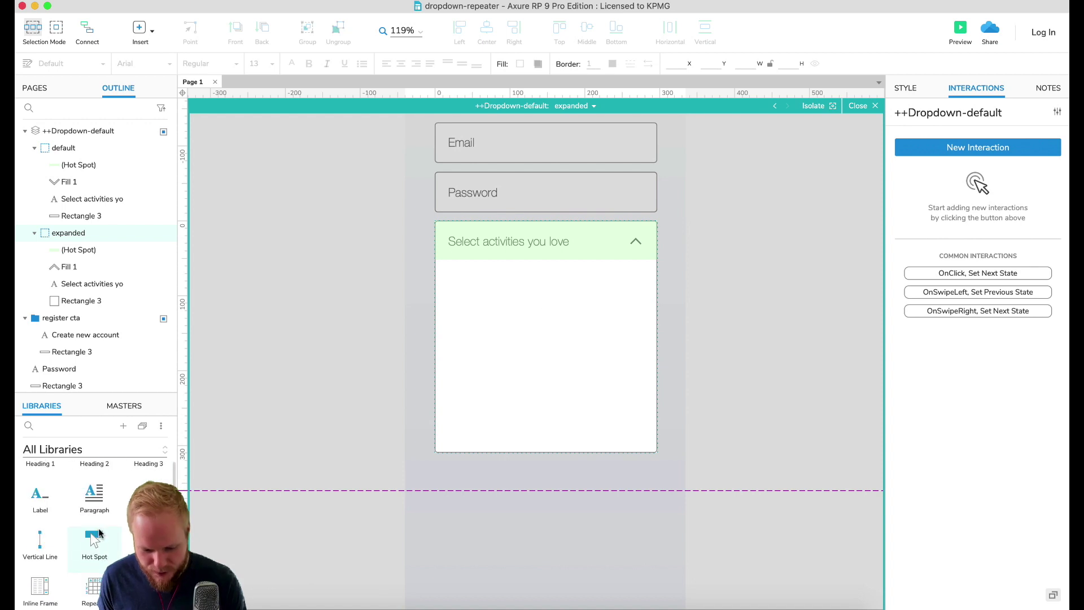
drag(105, 561, 449, 270)
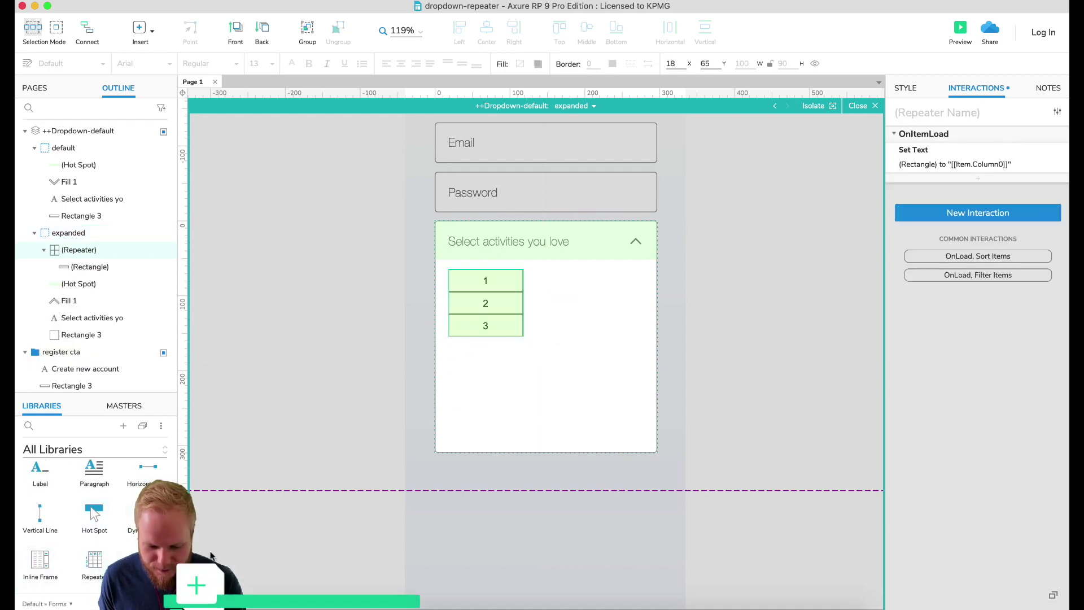
Step: Delete the repeater's default placeholder rectangle
double_click(500, 314)
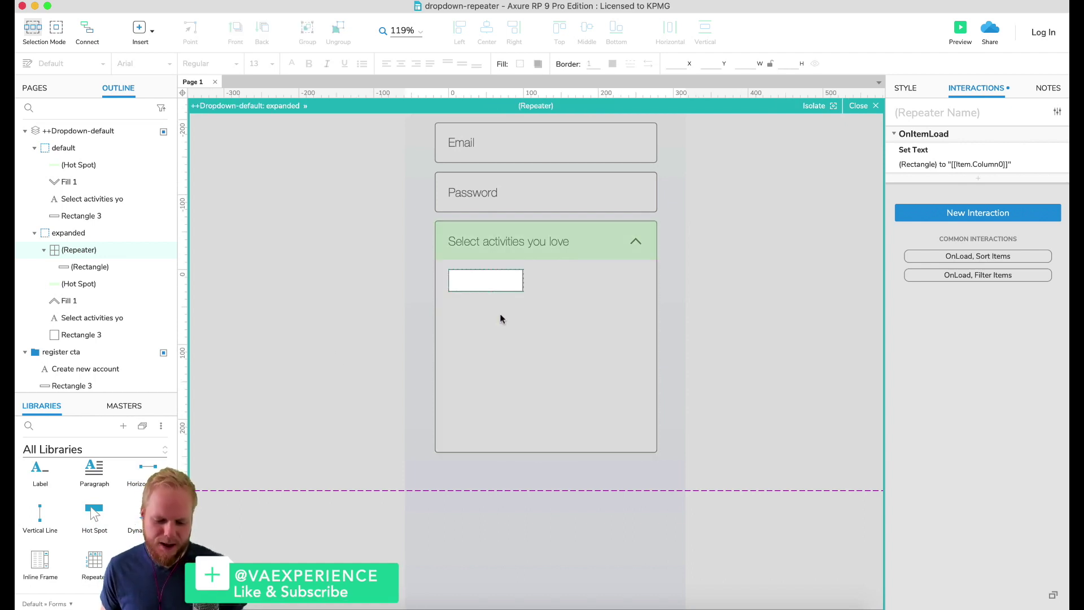
click(505, 274)
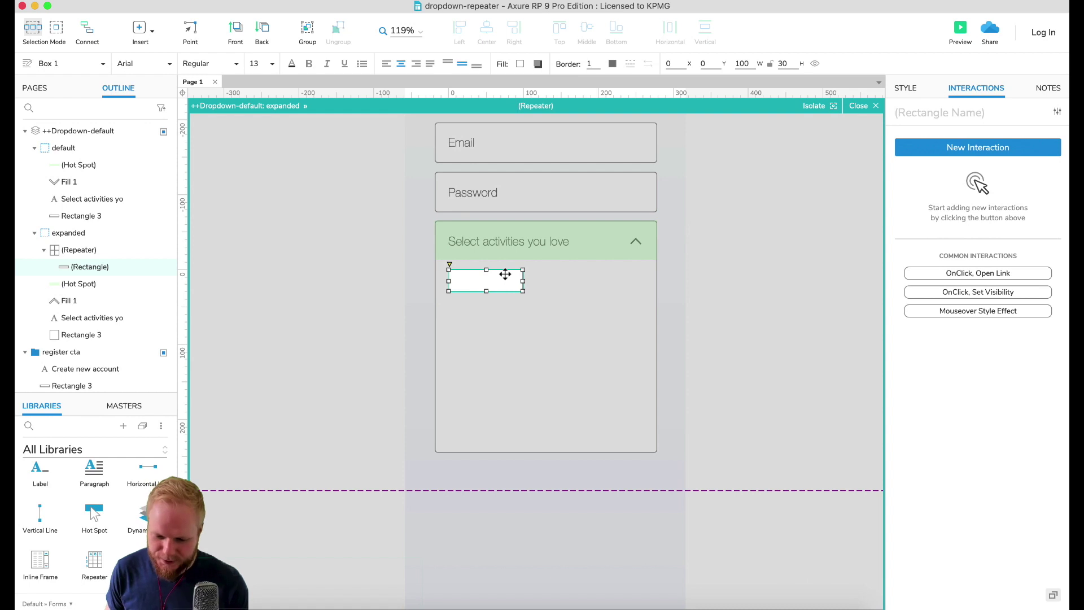
key(Delete)
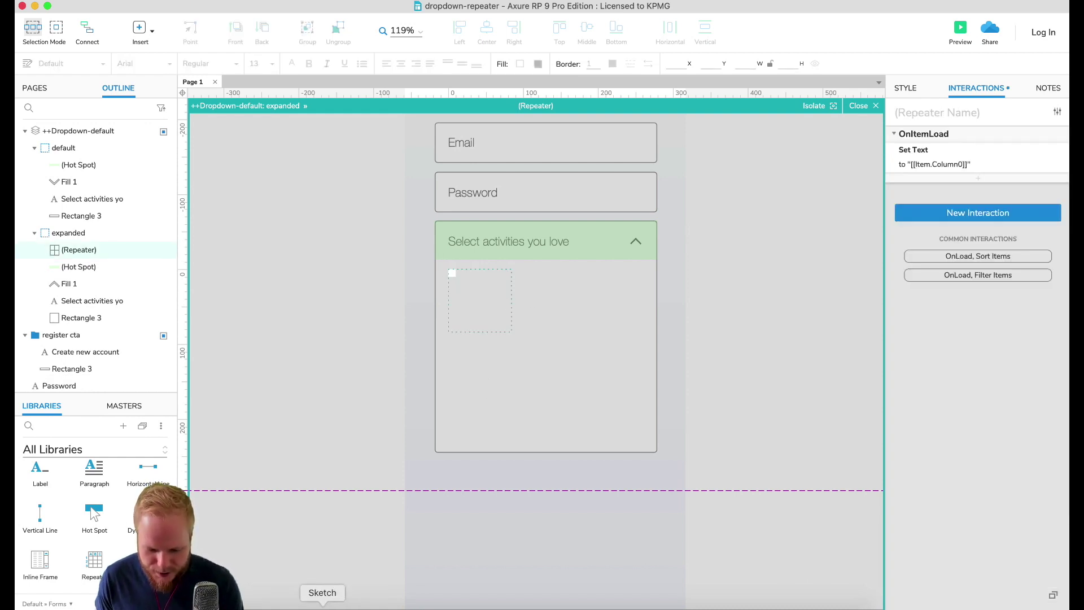
Step: In Sketch, select the Running label in Join view 2's expanded dropdown
key(super+Tab)
click(634, 354)
click(634, 354)
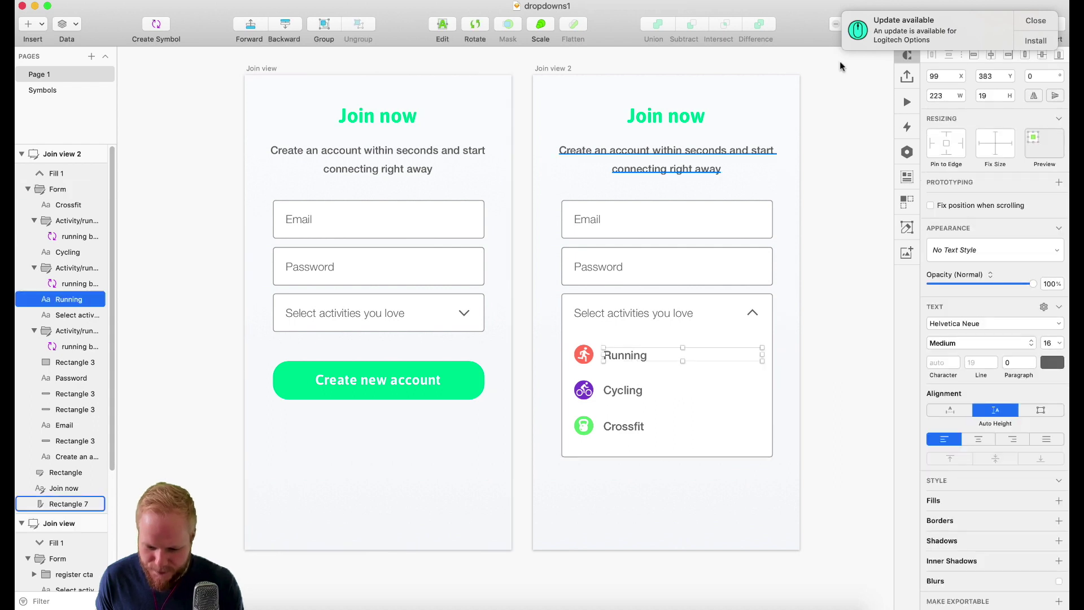
Step: Copy the Running icon and label using Plugins > Axure > Copy Selection
shift+click(583, 354)
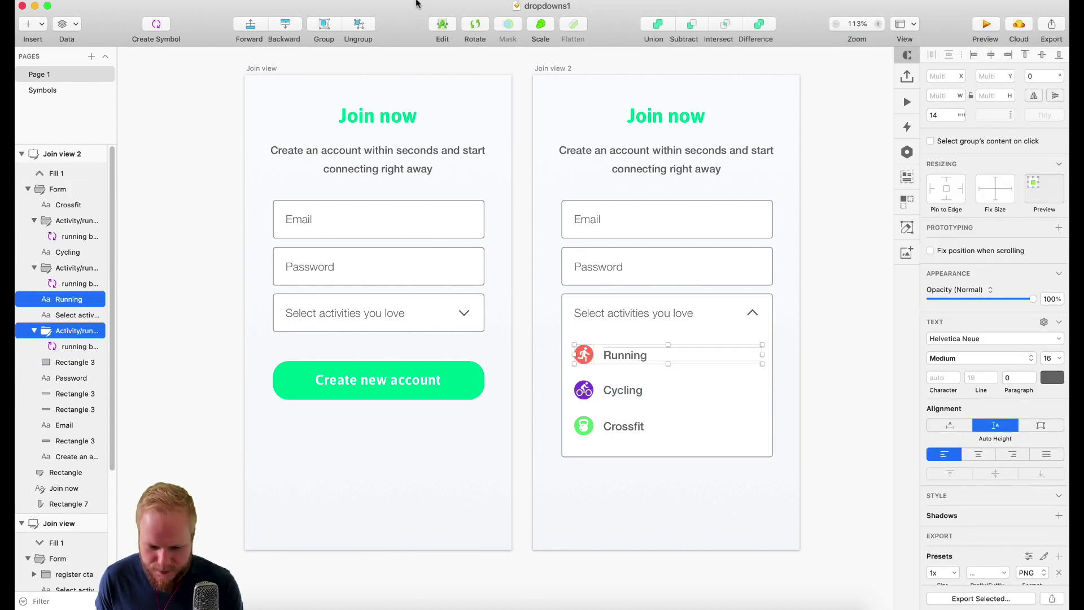
click(346, 0)
mouse_move(415, 114)
mouse_move(409, 6)
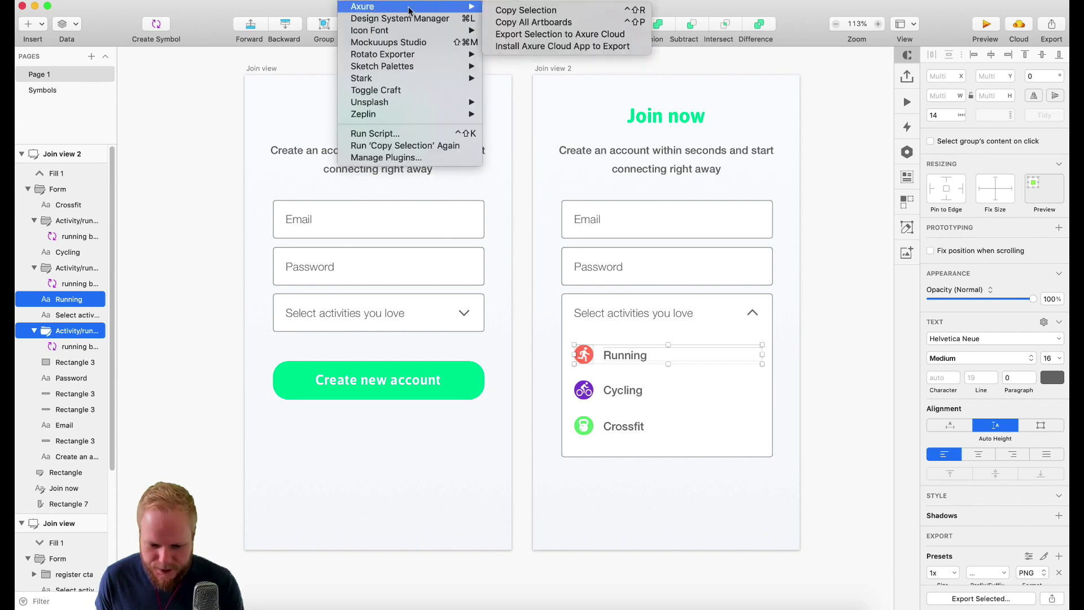
click(496, 6)
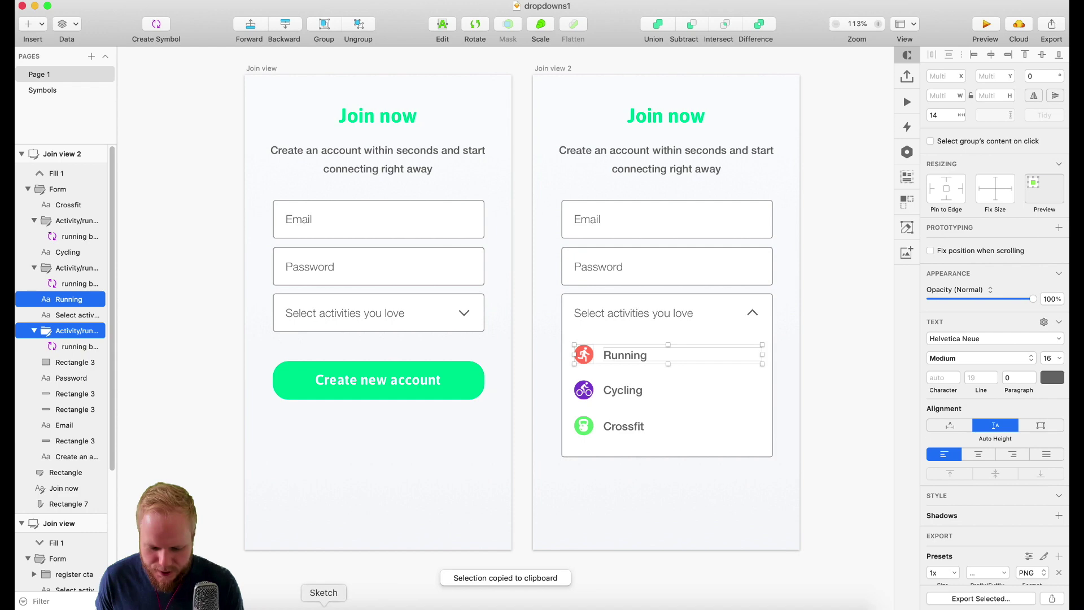
click(474, 608)
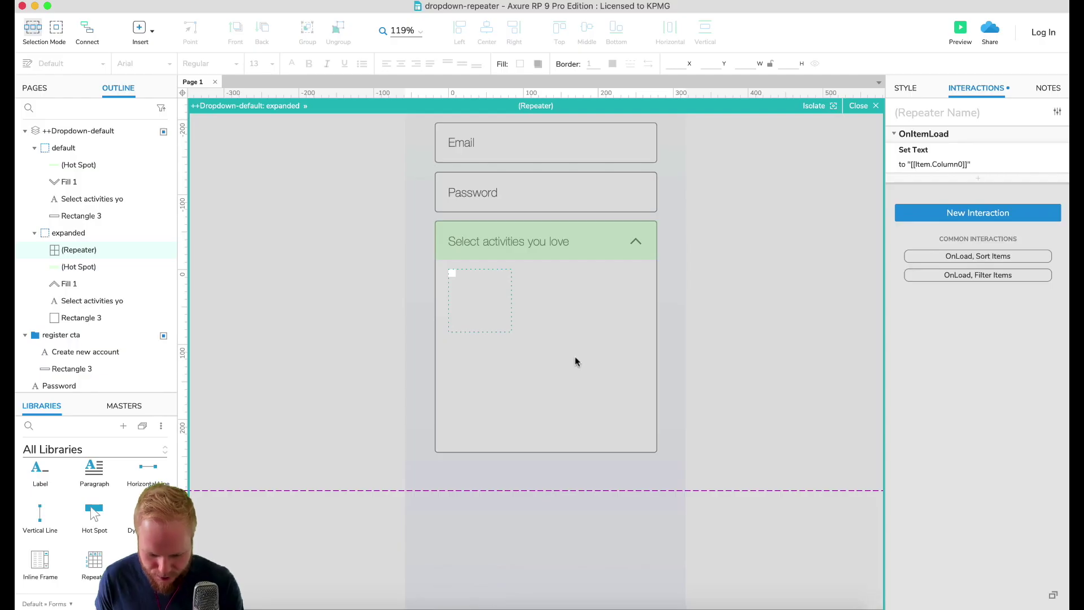
Step: Paste the Running icon and label at the repeater's top and name the label ++sportTitle
key(super+v)
drag(506, 351, 507, 289)
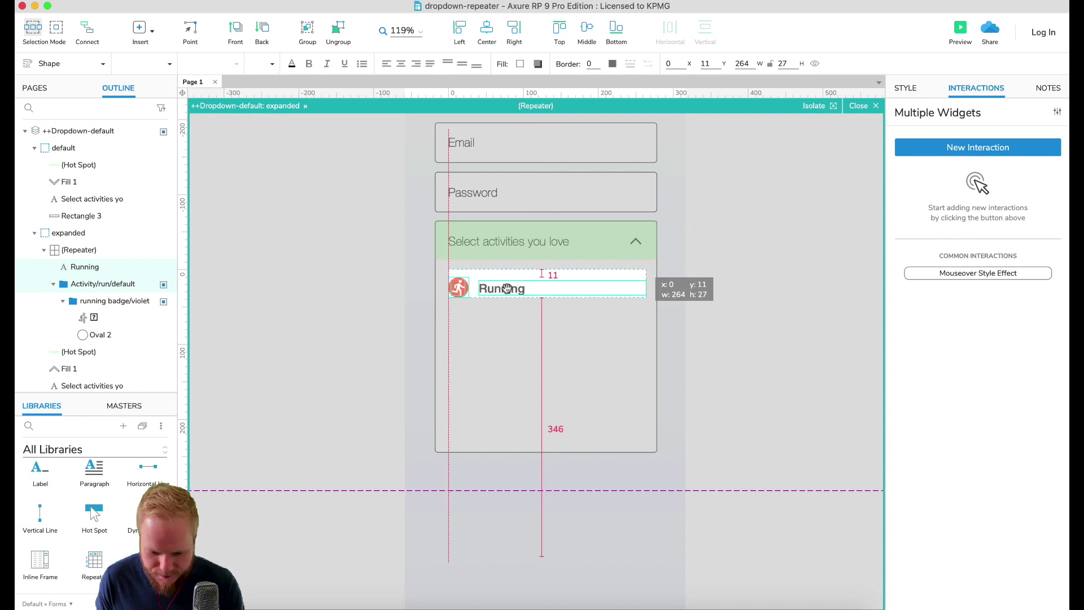
click(459, 288)
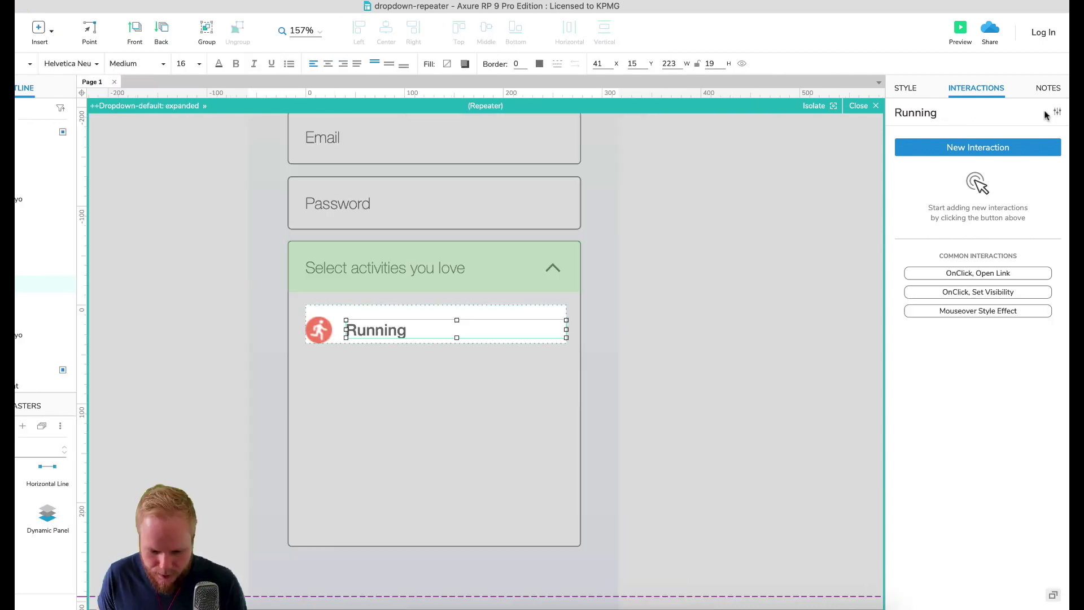
click(1045, 113)
key(super+a)
text(+)
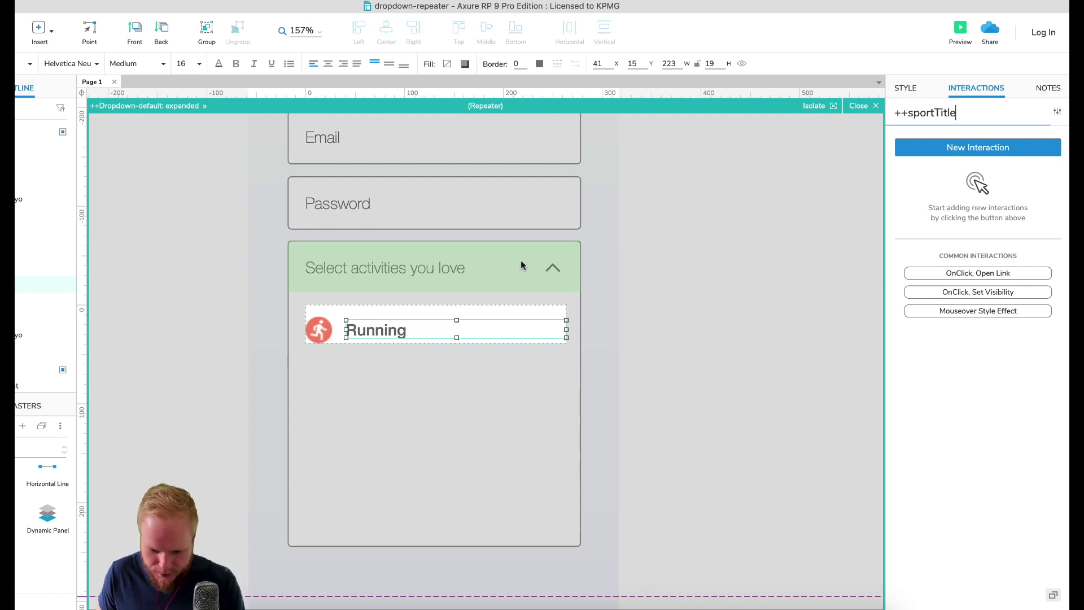
Step: Name the Running icon ++sportImage
click(319, 330)
click(914, 113)
key(super+a)
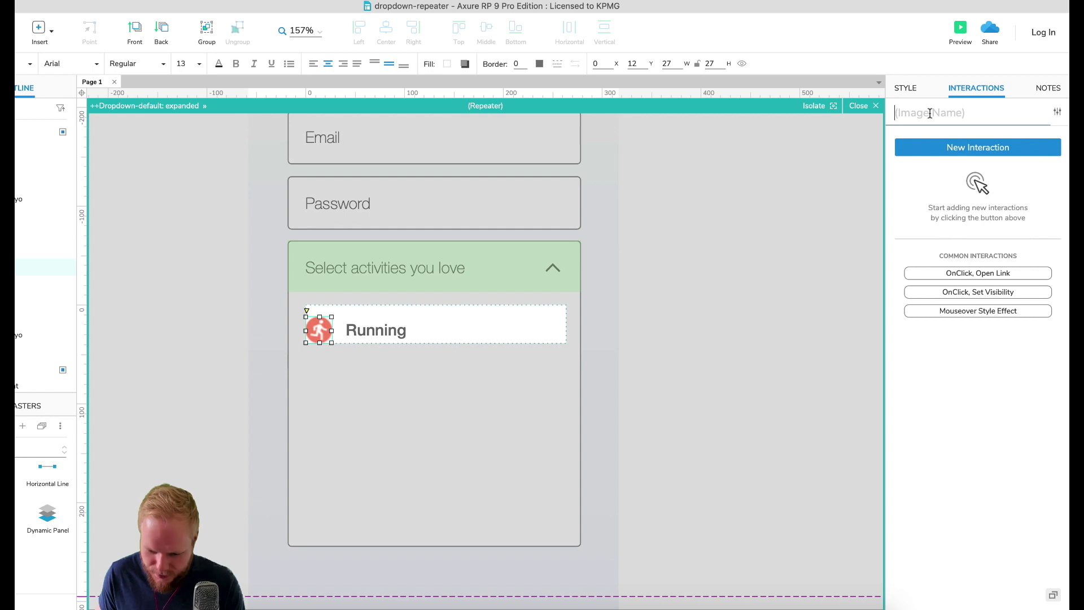
text(++sportImage)
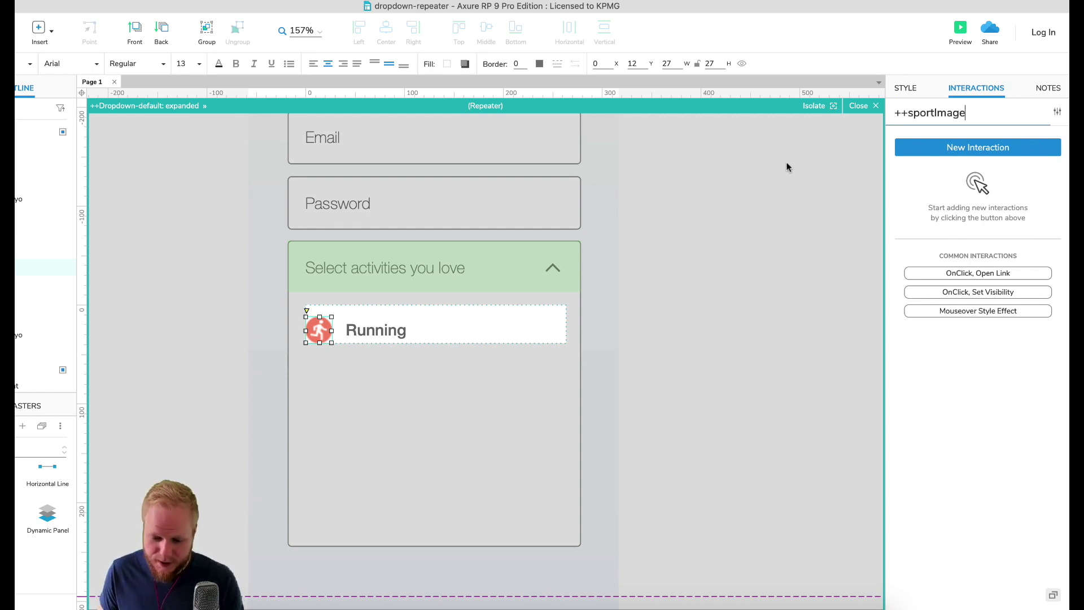
click(492, 328)
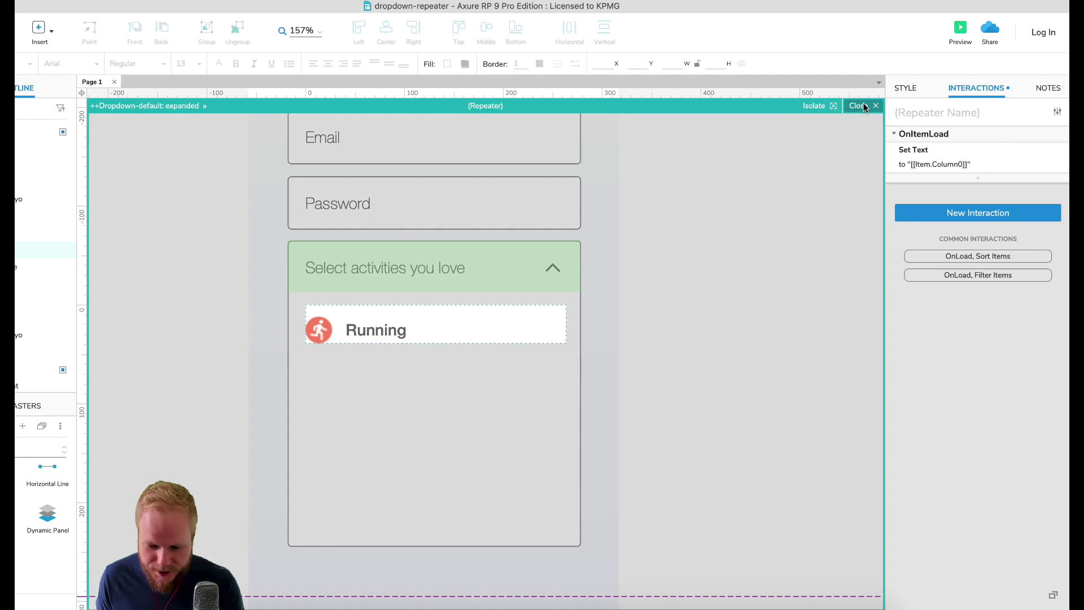
Step: Open the dropdown's expanded state and select the Running rows repeater
click(859, 106)
double_click(464, 265)
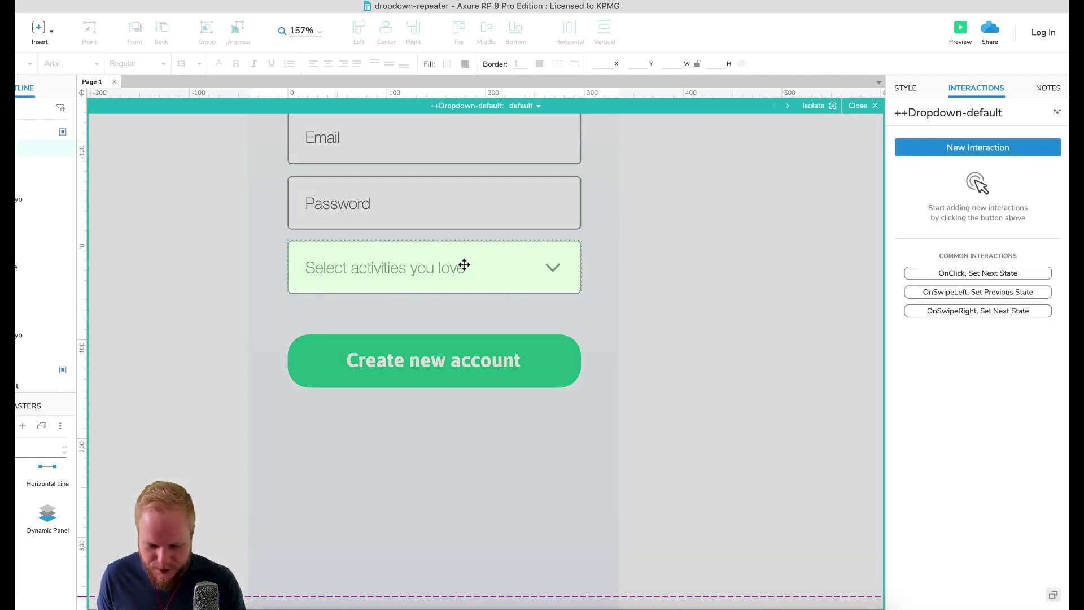
click(525, 106)
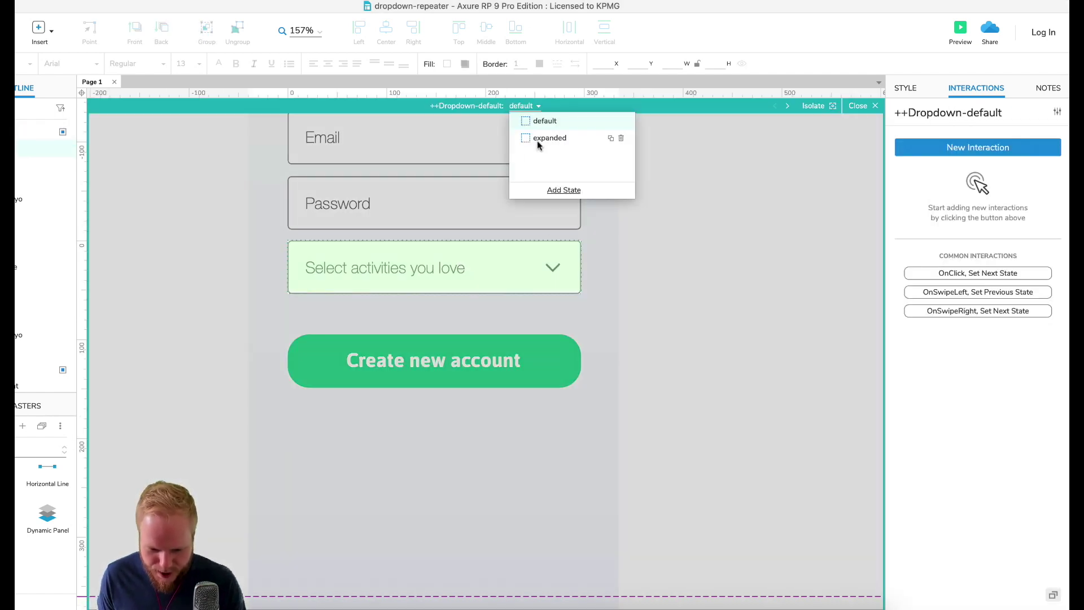
click(539, 139)
click(398, 354)
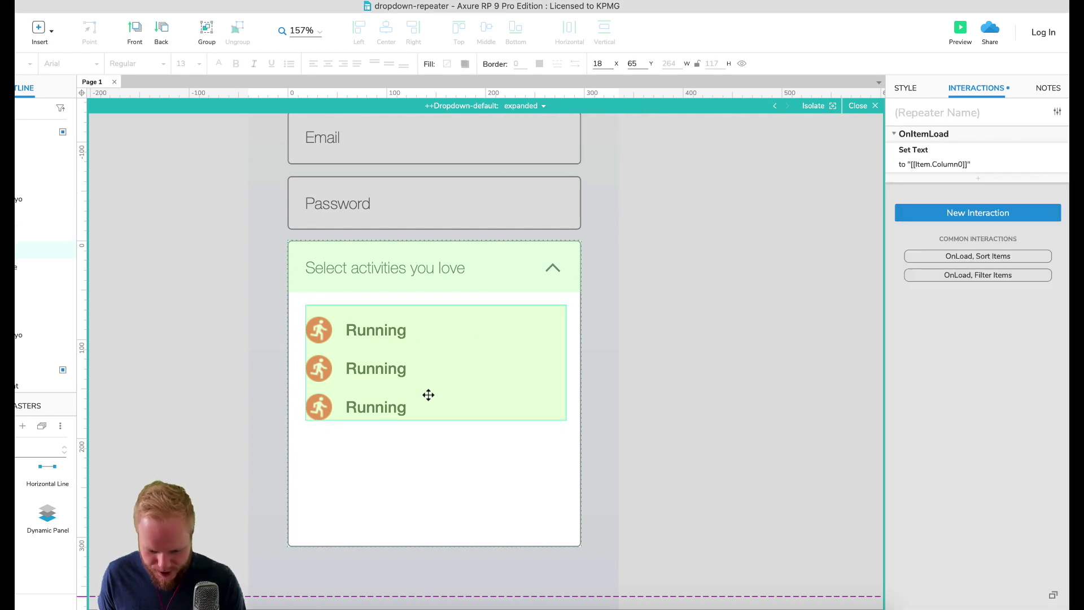
Step: Add a fourth row, numbered 4, to the repeater's data table
click(915, 88)
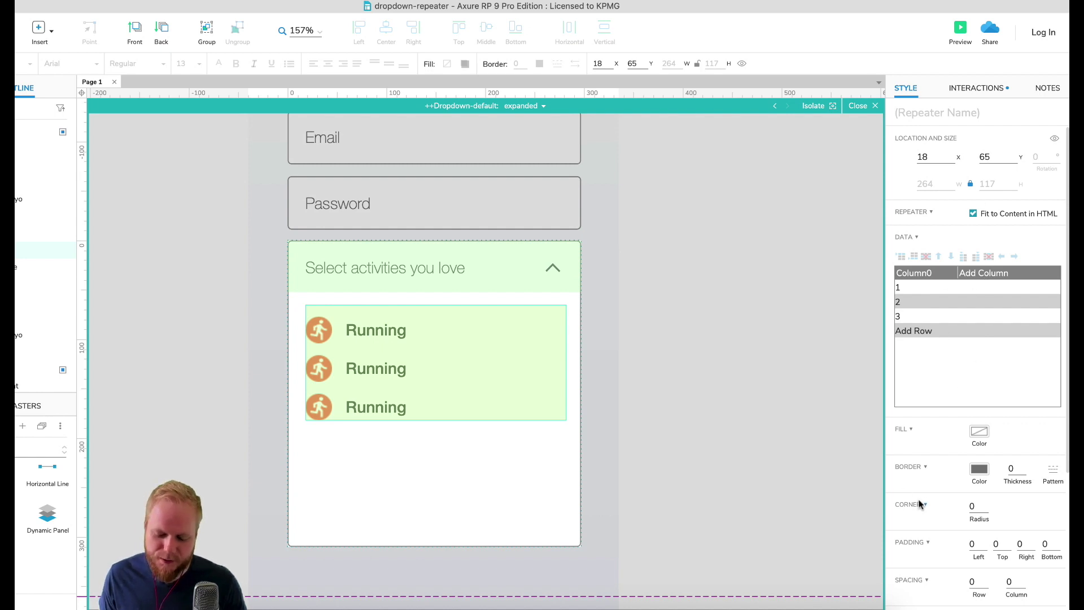
scroll(926, 504, down, 3)
scroll(942, 420, down, 4)
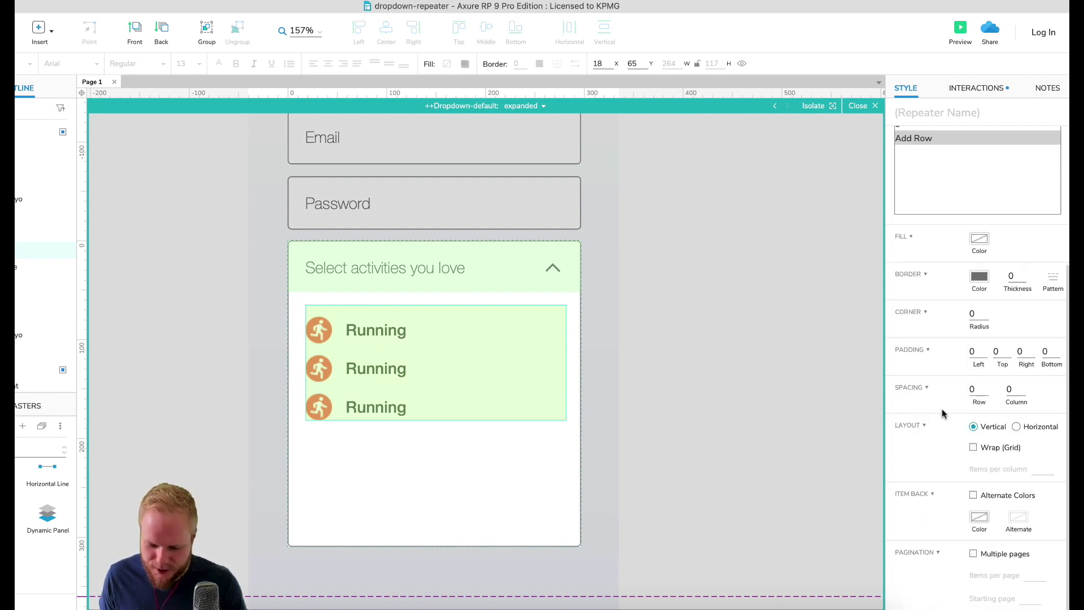
scroll(940, 418, up, 7)
click(917, 333)
click(918, 333)
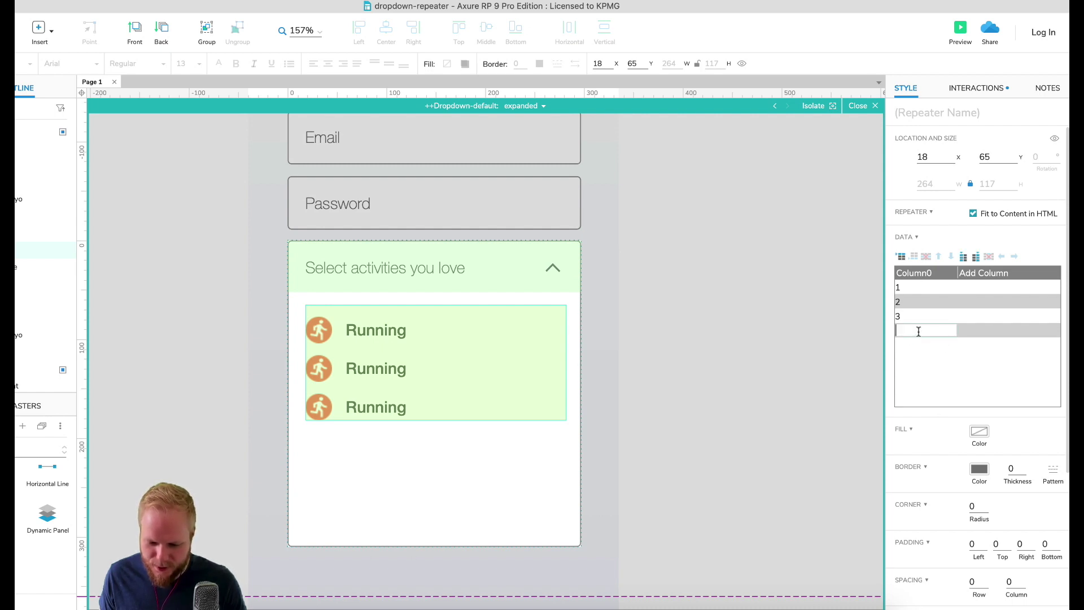
text(4)
key(Return)
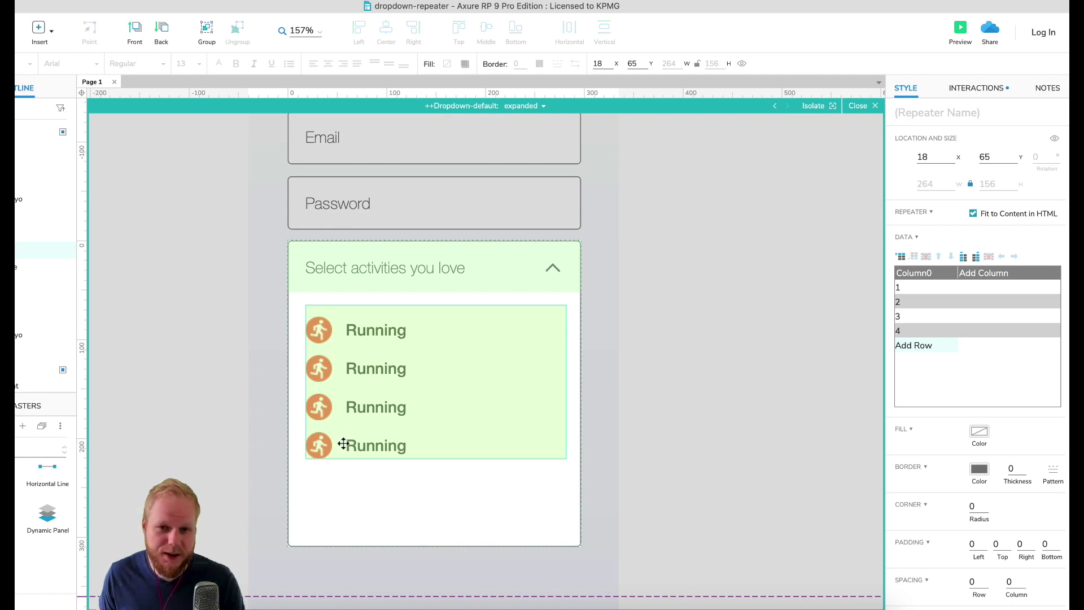
Step: Raise the repeater's row spacing to 12 and select the empty fourth data row
scroll(994, 505, down, 3)
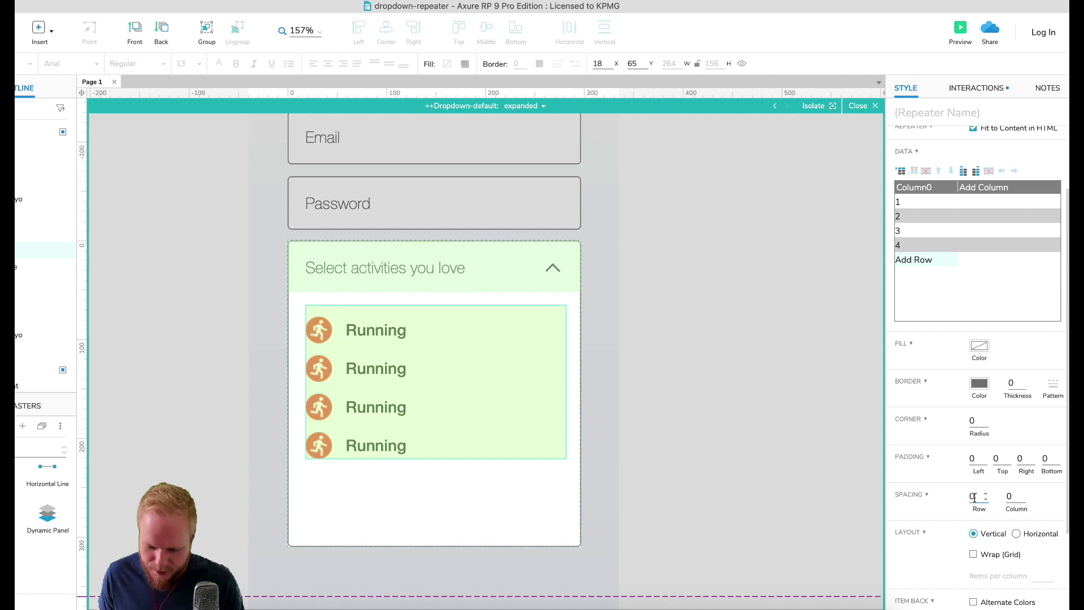
key(Up)
key(Up)
key(Up)
key(Up)
key(Up)
key(Up)
key(Up)
key(Up)
key(Up)
key(Up)
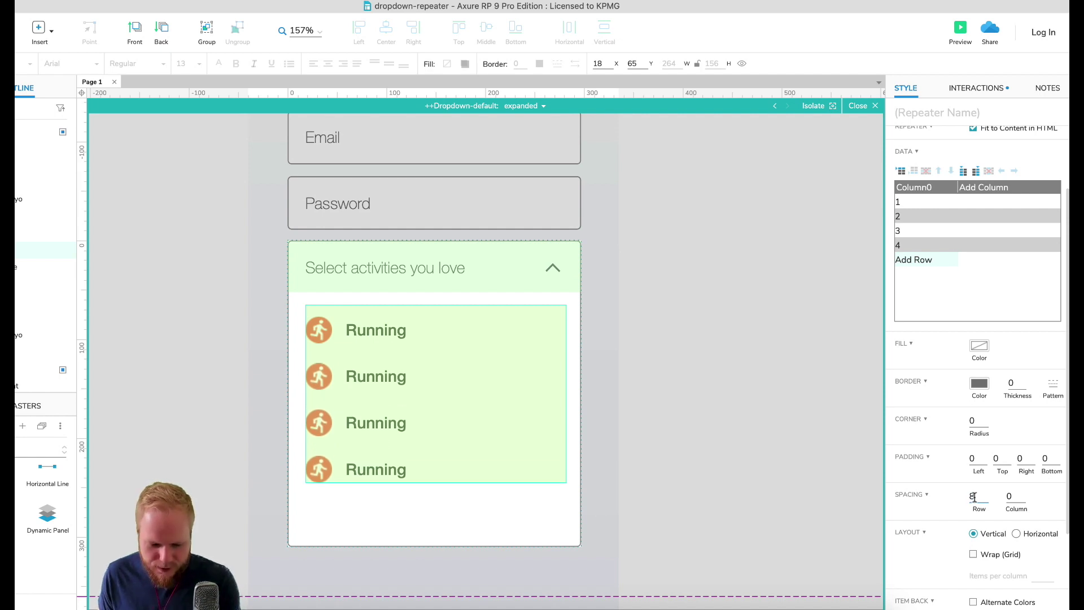
key(Up)
key(Up)
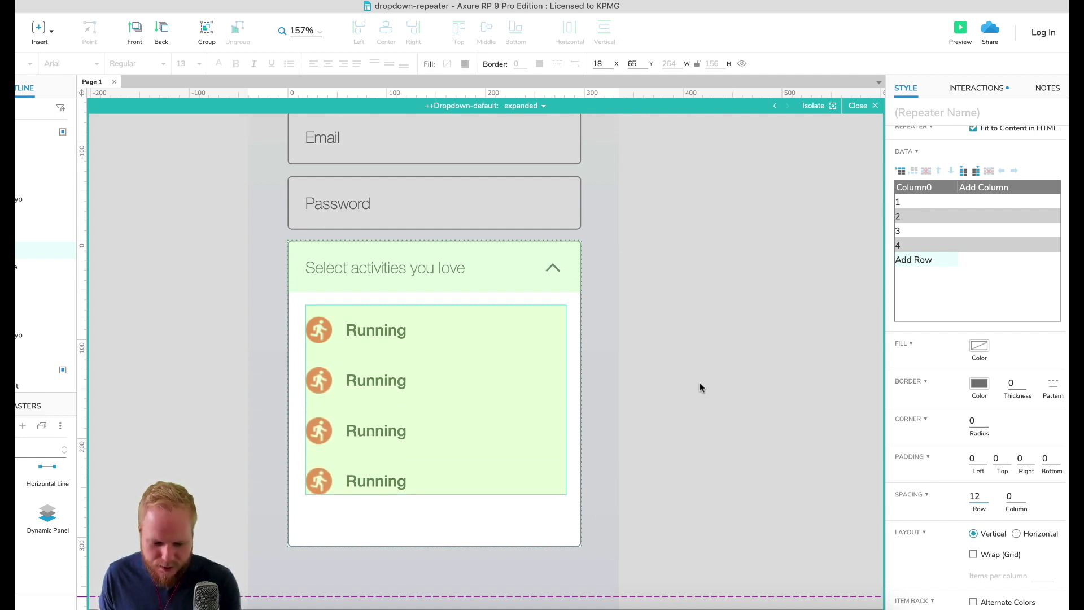
click(602, 342)
click(452, 365)
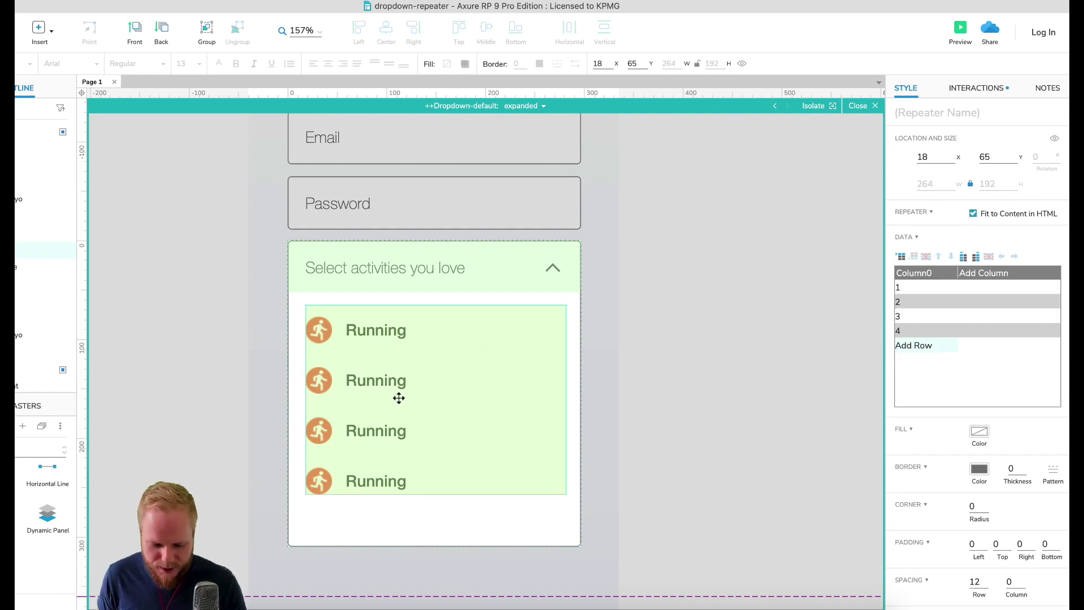
click(932, 332)
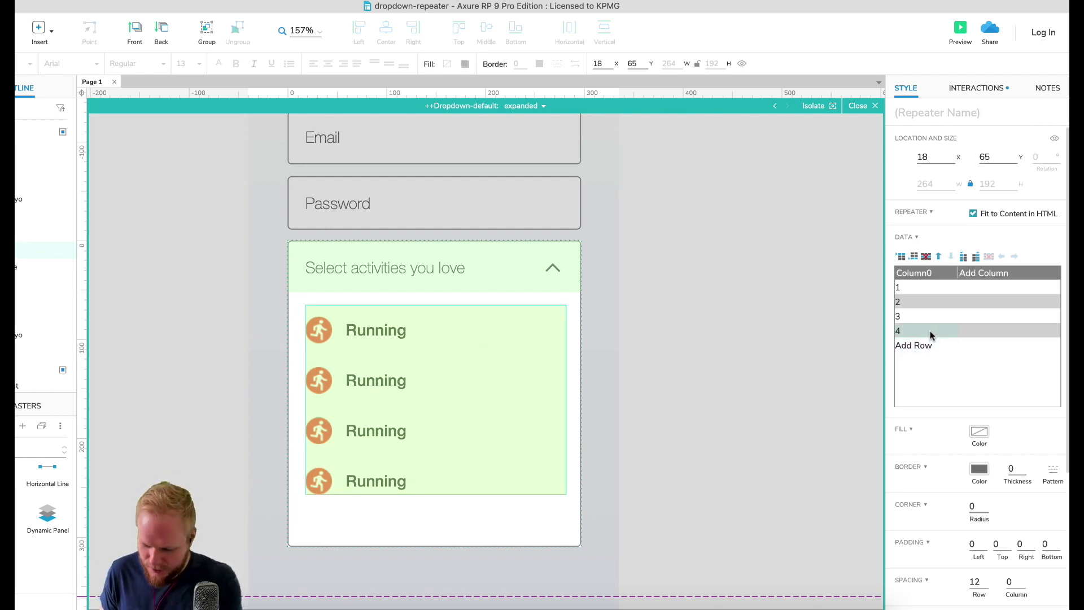
Step: Delete data row 4, rename Column0 to Image and add a Title column
click(927, 257)
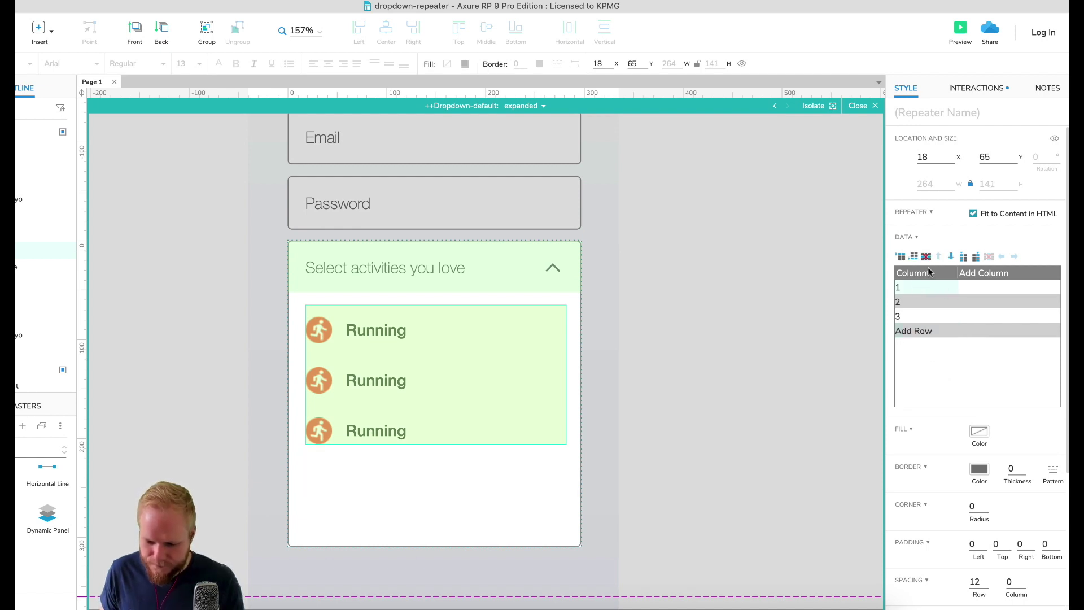
double_click(927, 273)
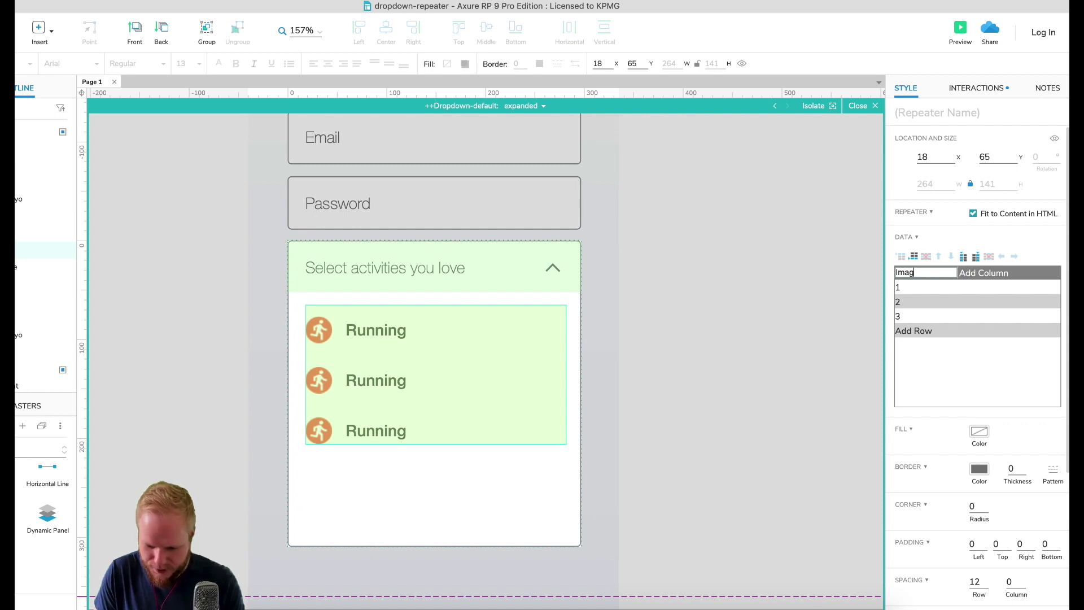
key(Tab)
key(Return)
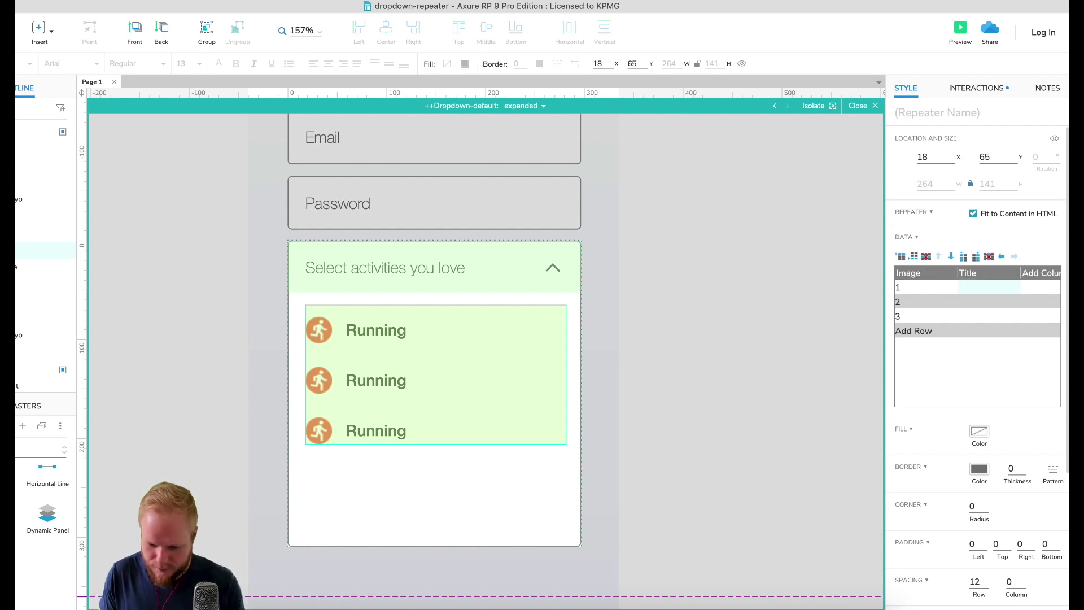
Step: Import running.png, cycling.png and crossfit.png into the three Image rows
right_click(920, 289)
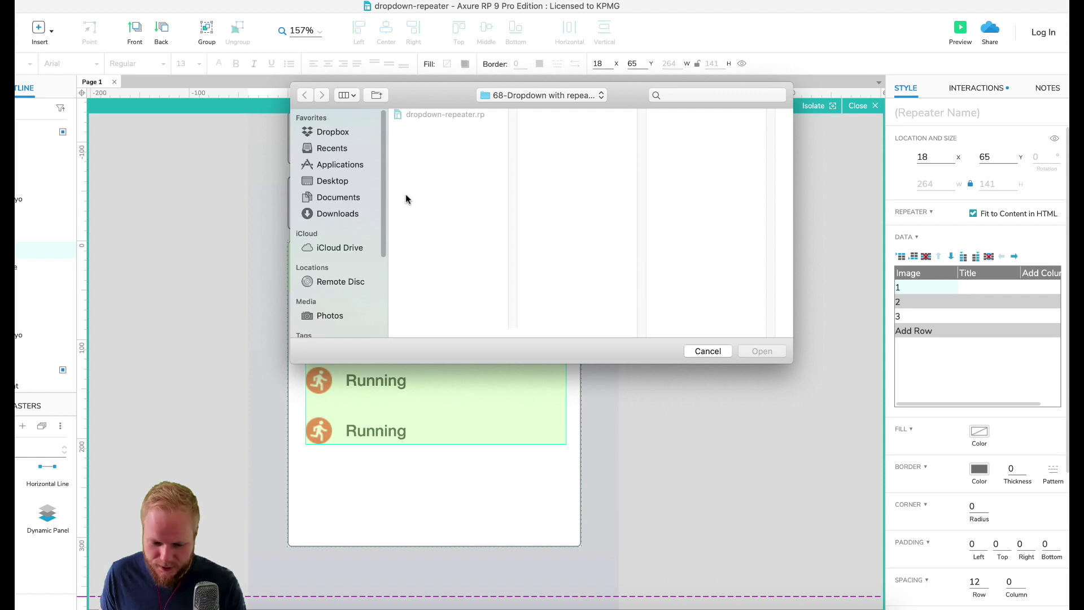
click(332, 180)
click(443, 139)
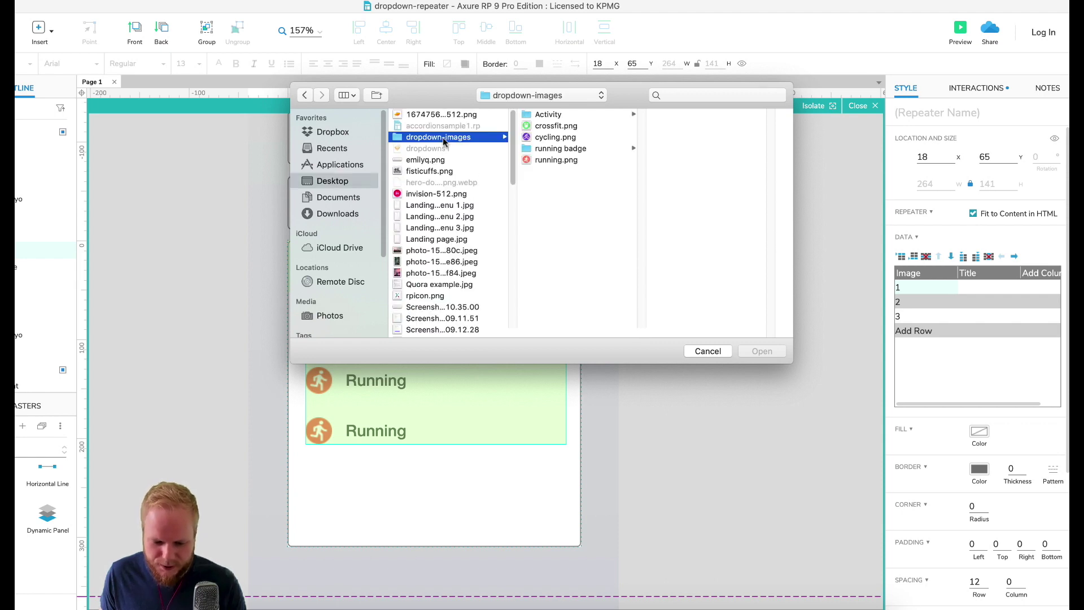
click(558, 160)
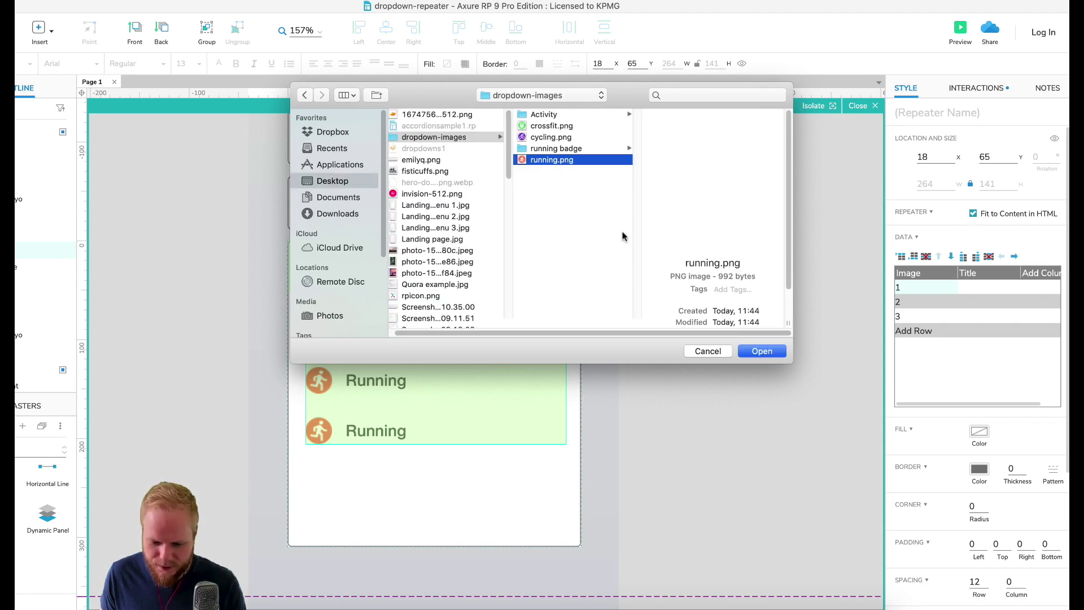
click(771, 350)
right_click(911, 304)
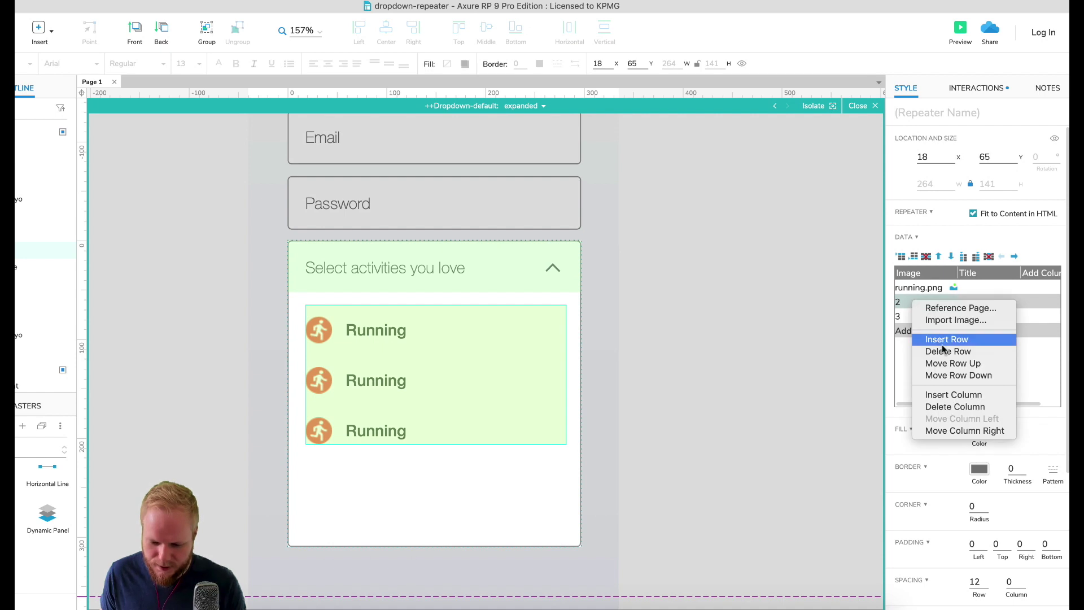
click(960, 316)
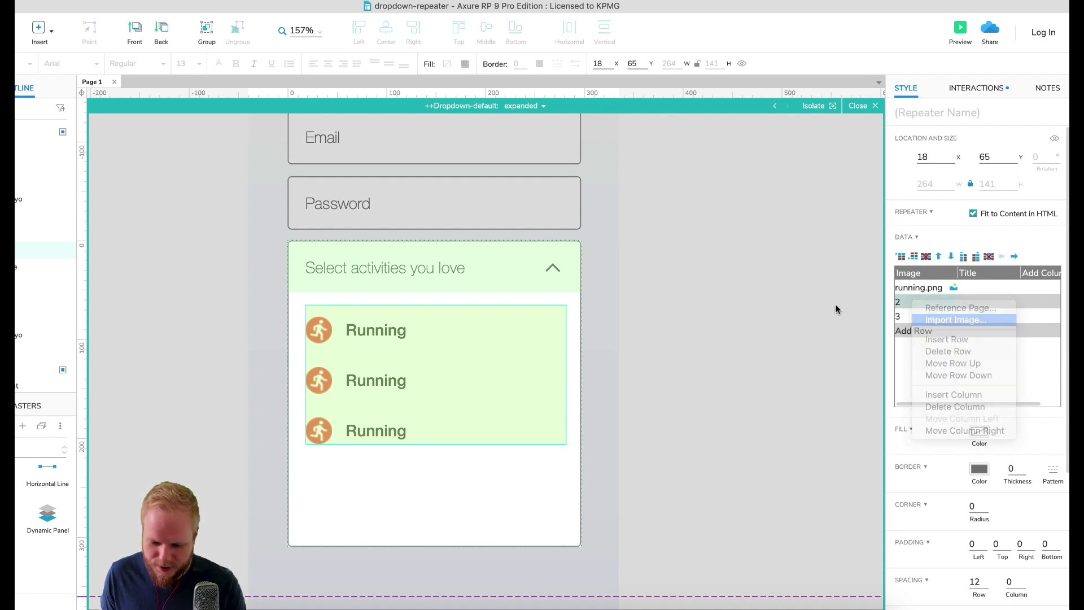
click(426, 137)
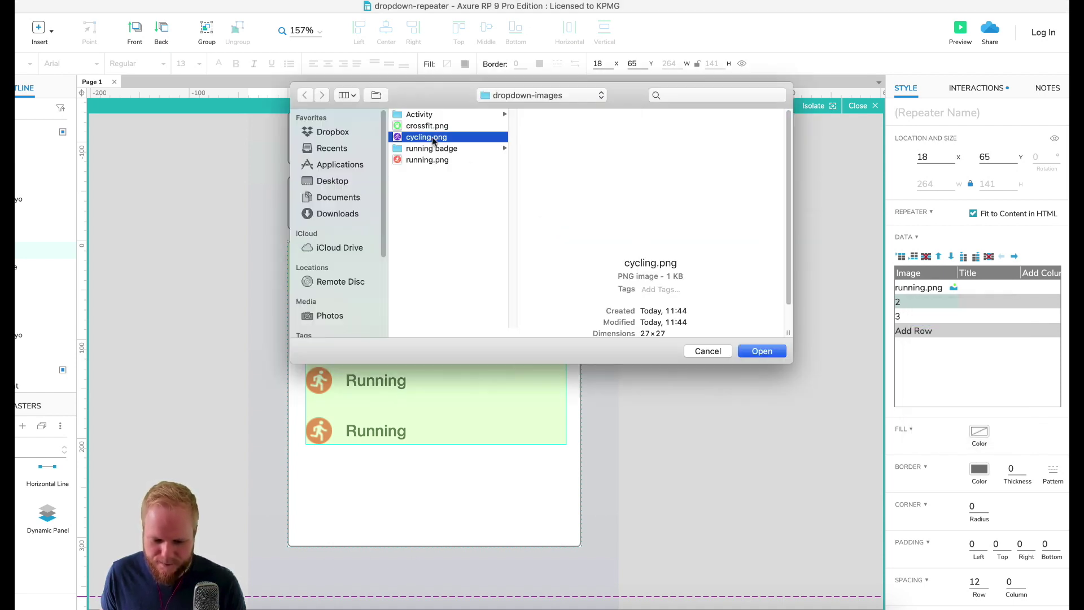
click(762, 350)
right_click(912, 316)
click(956, 334)
click(426, 126)
click(762, 351)
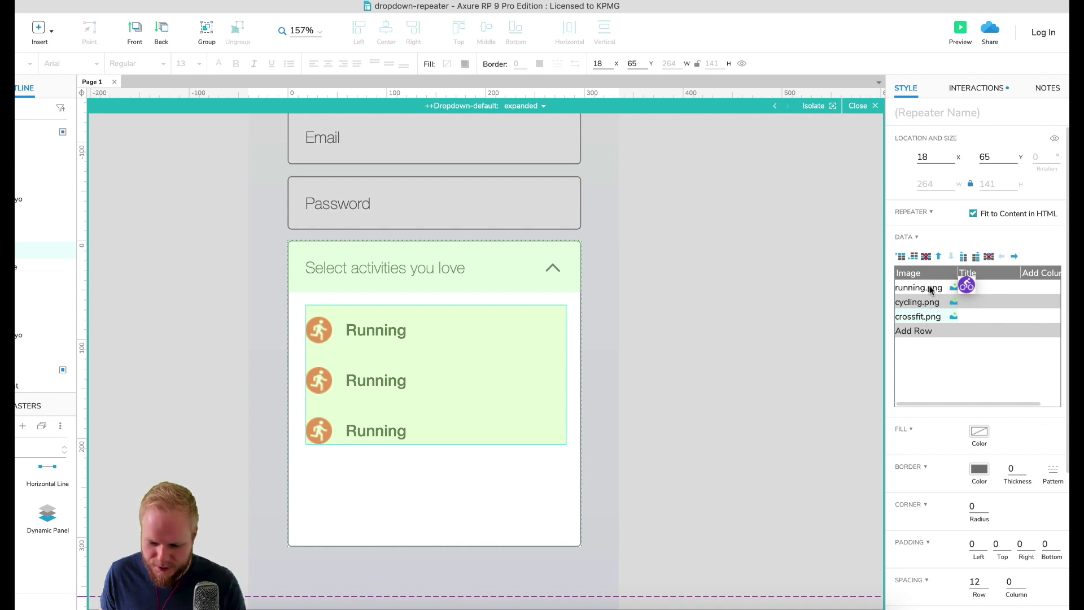
Step: Enter Running, Cycling and Crossfit as the Title values of rows 1–3
click(976, 287)
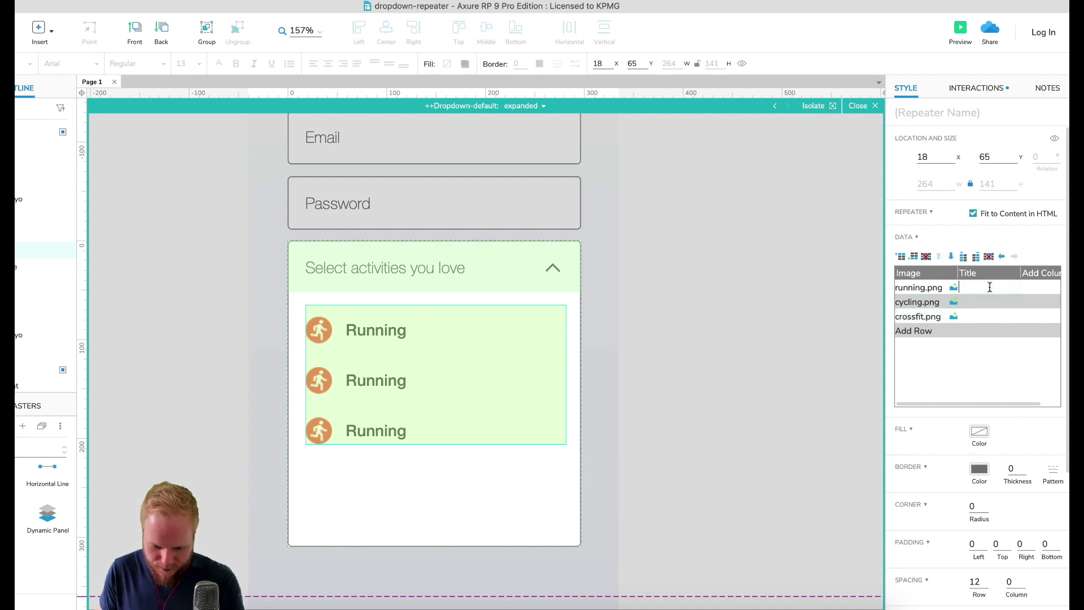
text(Running)
key(Return)
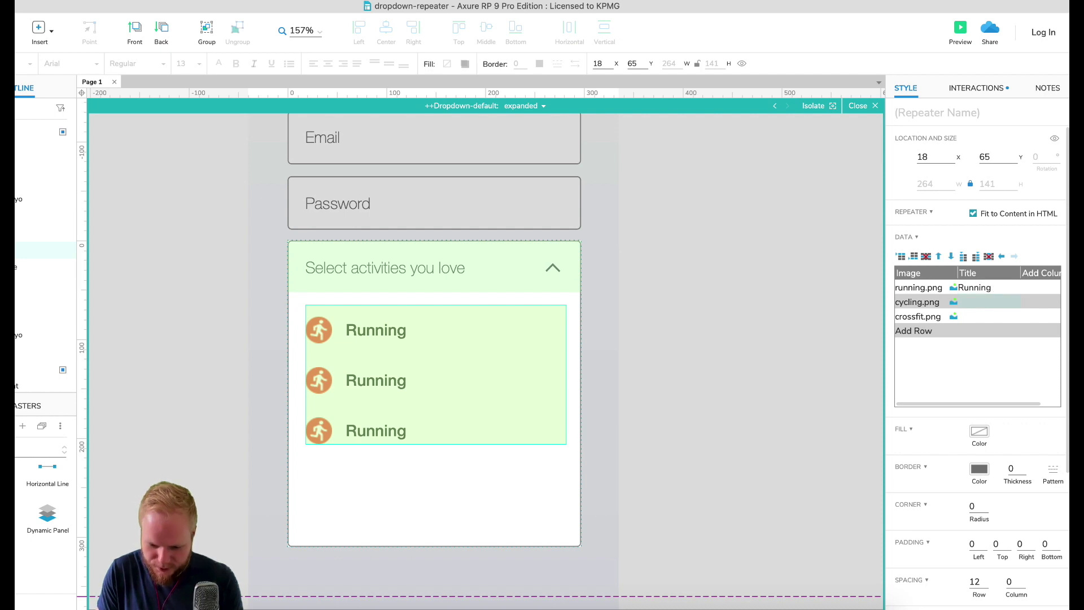
text(Cycling)
key(Return)
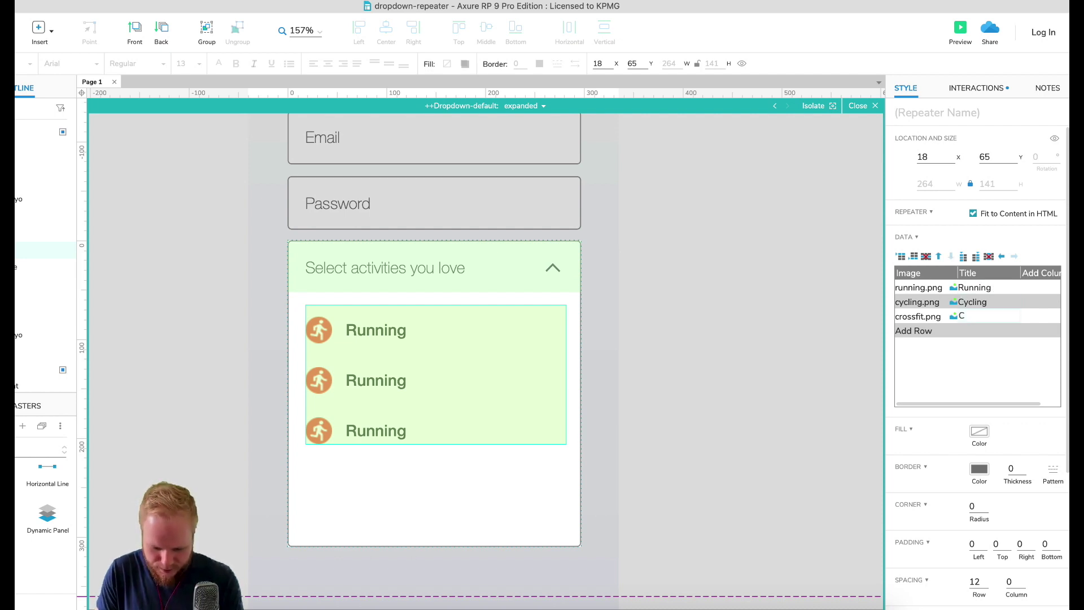
key(Return)
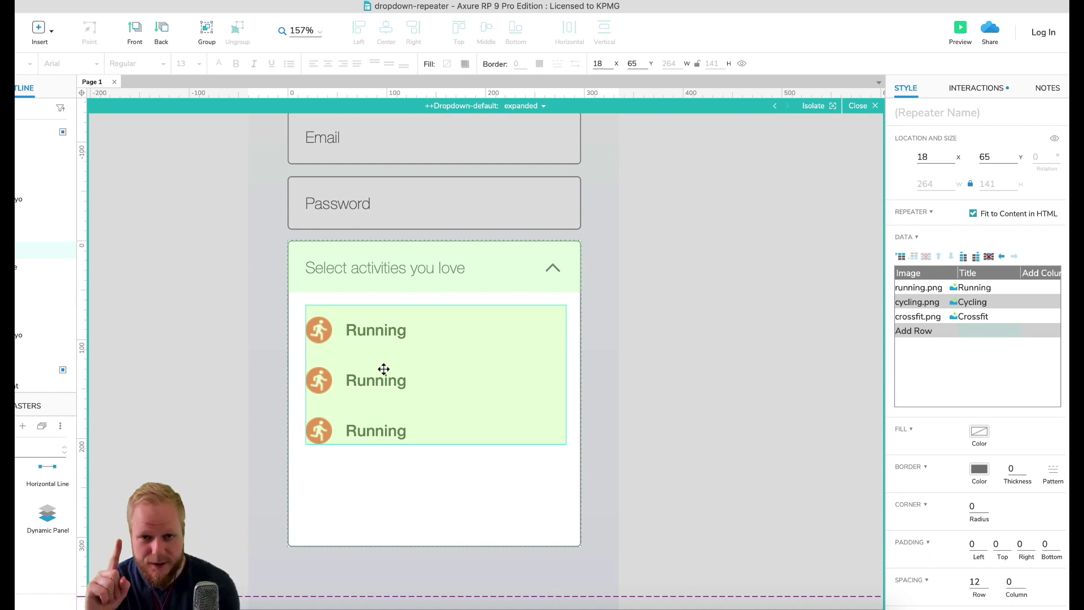
click(1002, 290)
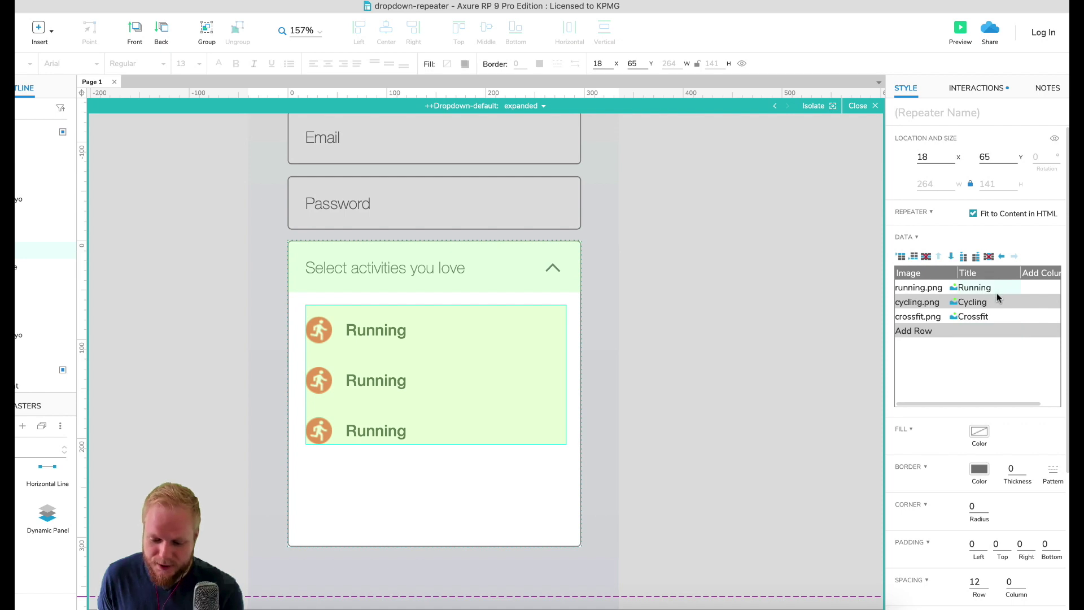
Step: Retarget the OnItemLoad Set Text action to the ++sportTitle widget
click(977, 88)
mouse_move(946, 153)
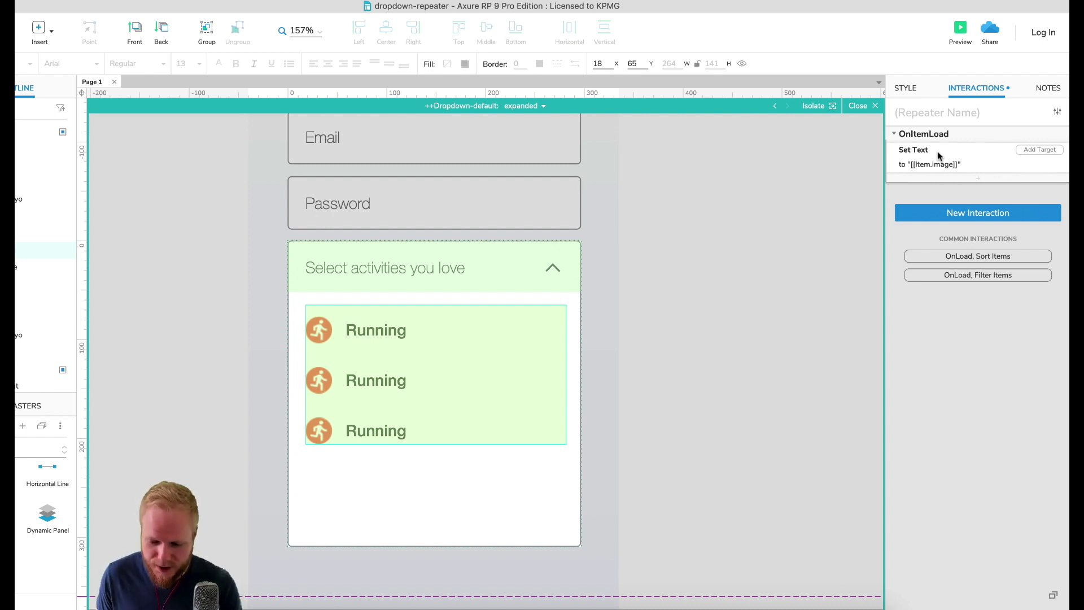
click(947, 166)
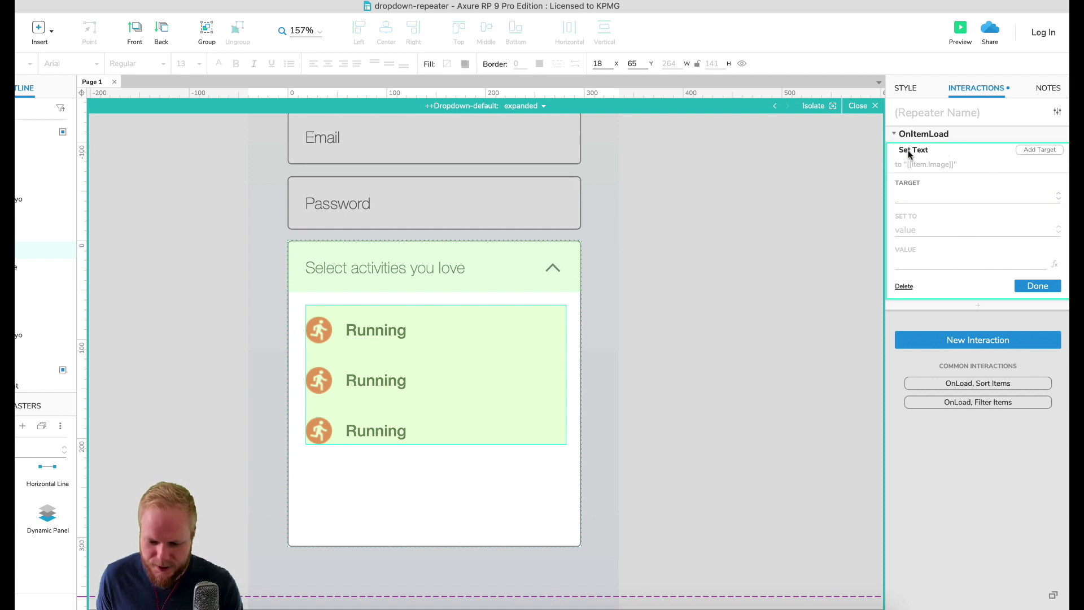
click(926, 198)
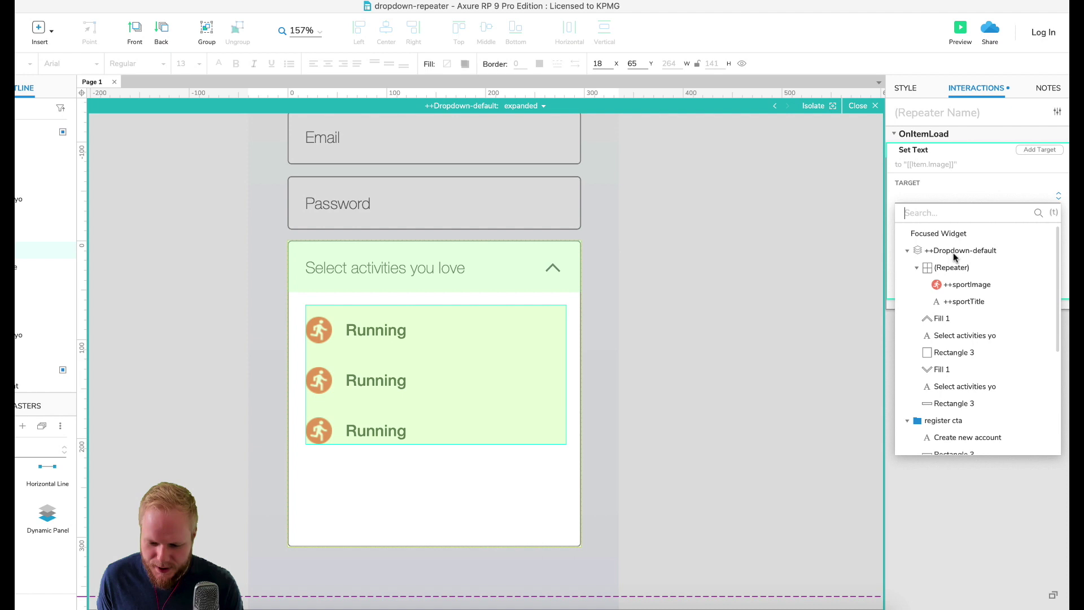
click(964, 301)
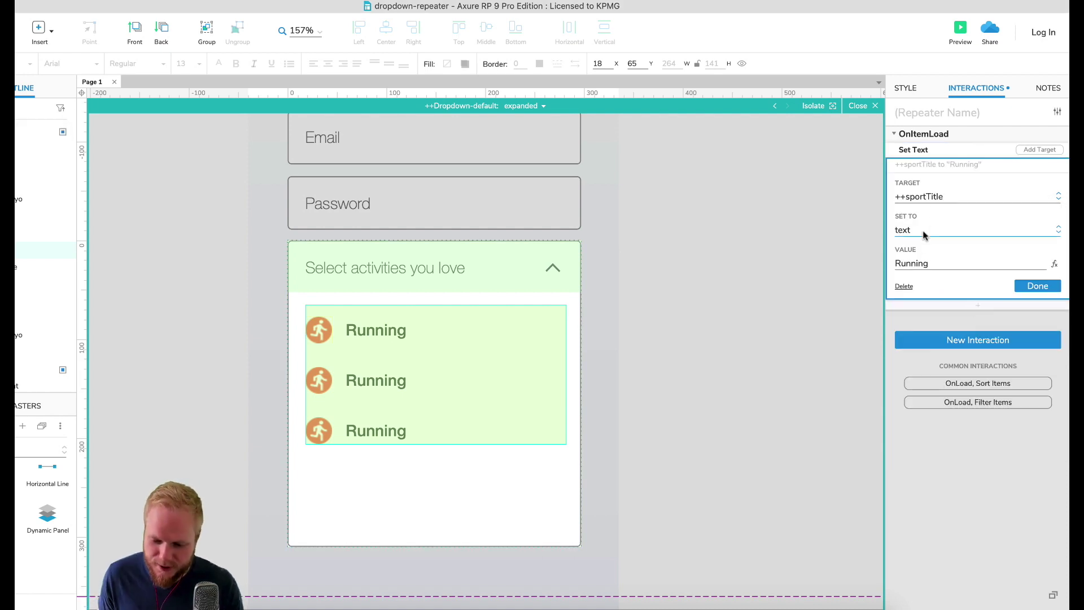
Step: Replace the fixed Running text value with [[Item.Title]] and save the action
click(1054, 264)
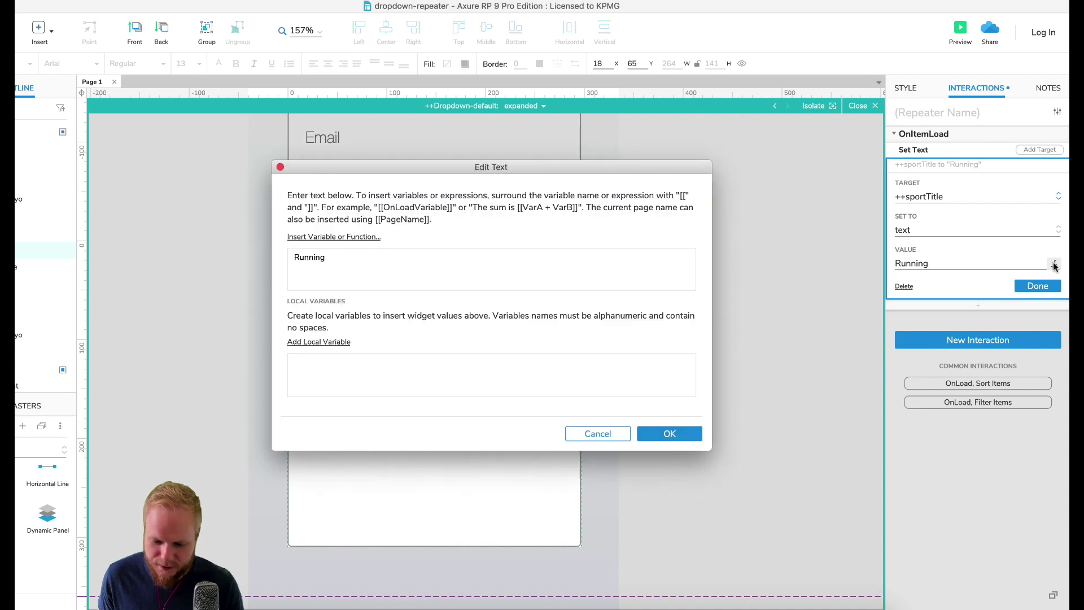
double_click(305, 257)
key(BackSpace)
click(332, 236)
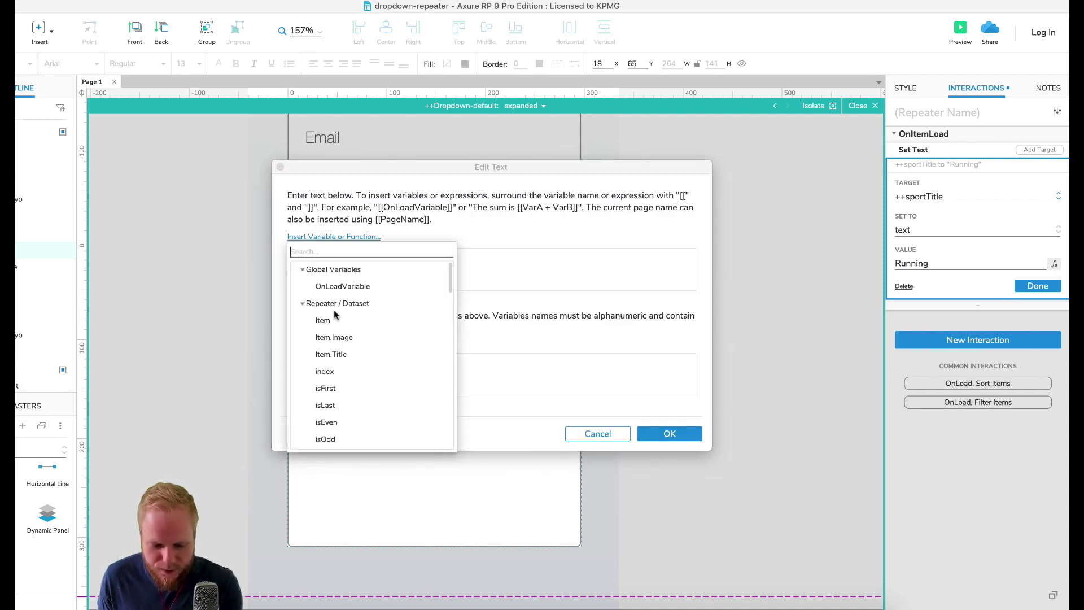
click(332, 355)
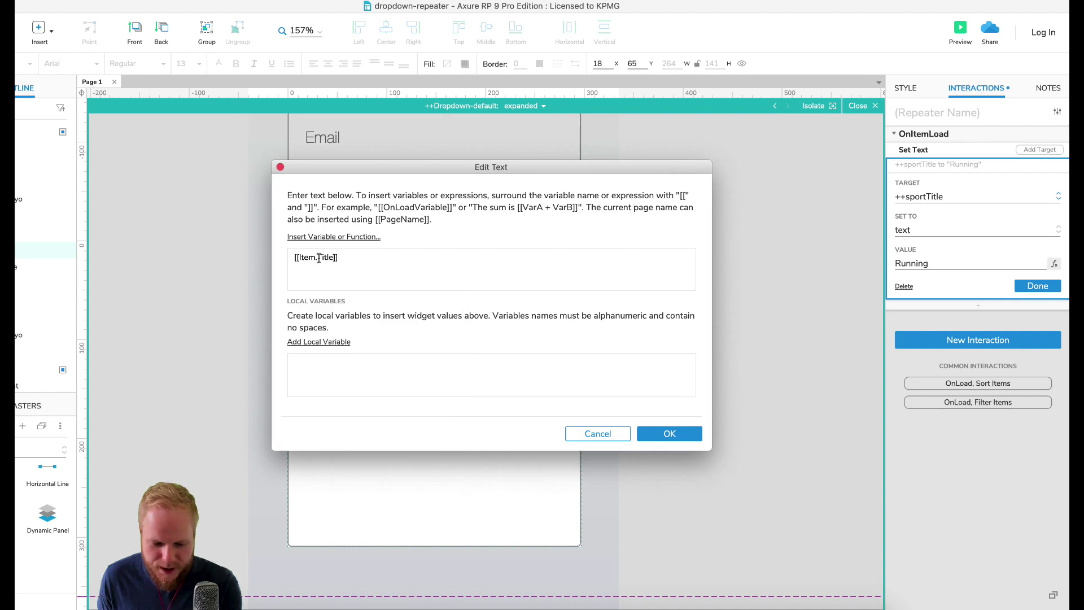
click(672, 435)
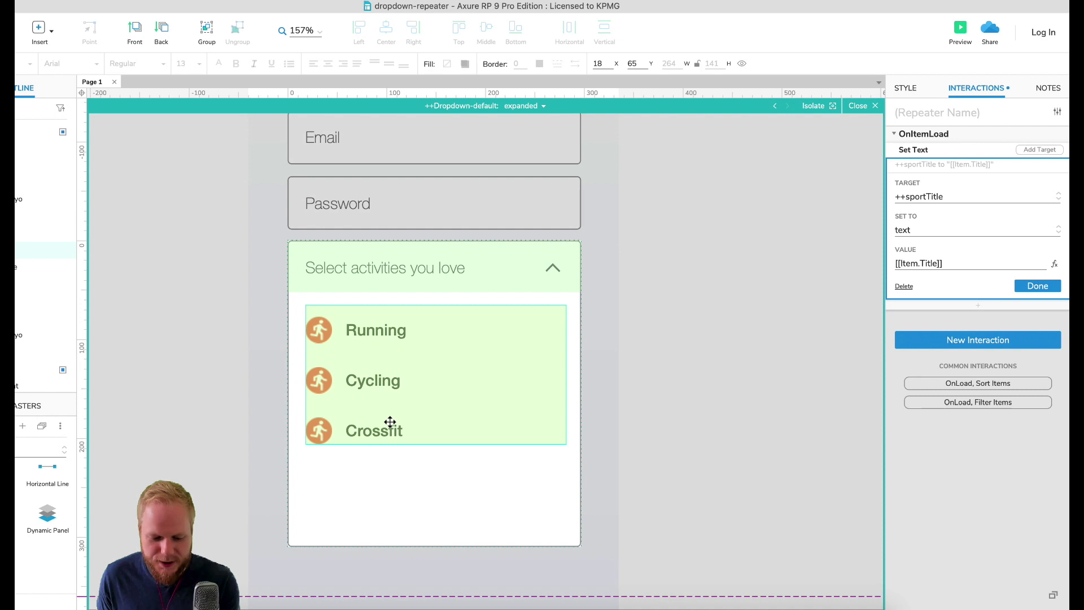
click(1044, 286)
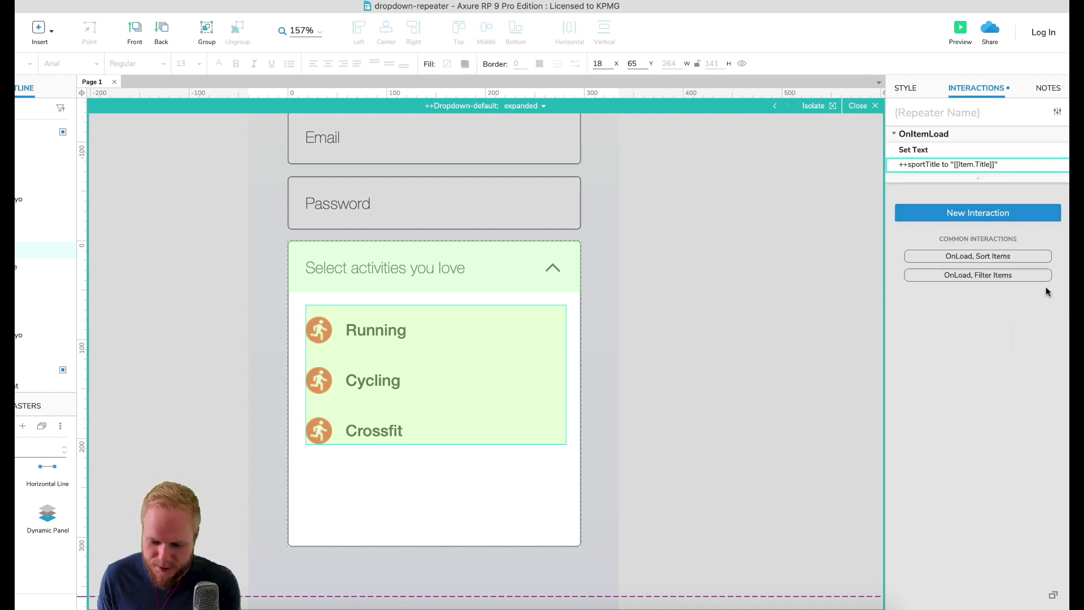
click(921, 88)
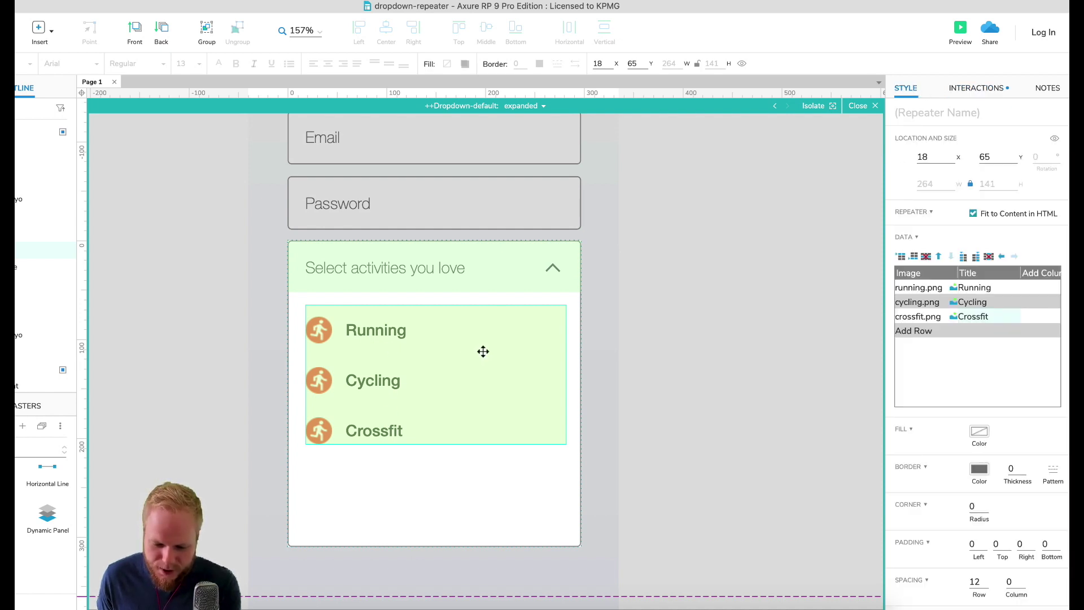
Step: Rename the data columns to TitleX and ImageX
double_click(976, 272)
text(X)
click(924, 275)
double_click(926, 272)
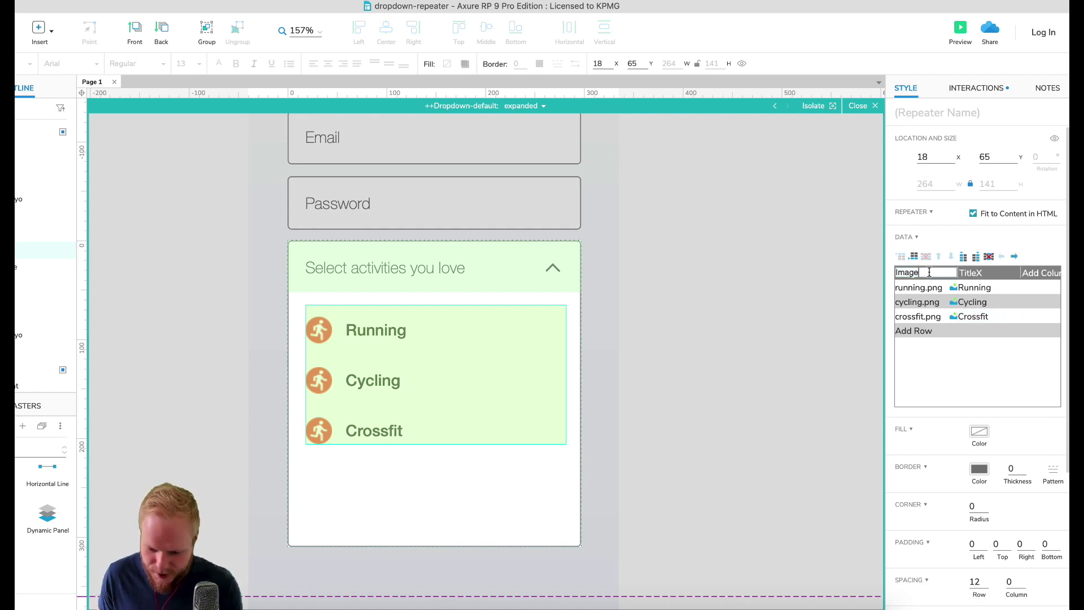
text(X)
click(986, 276)
Step: Add an OnItemLoad Set Image action targeting ++sportImage with a Value source
click(966, 93)
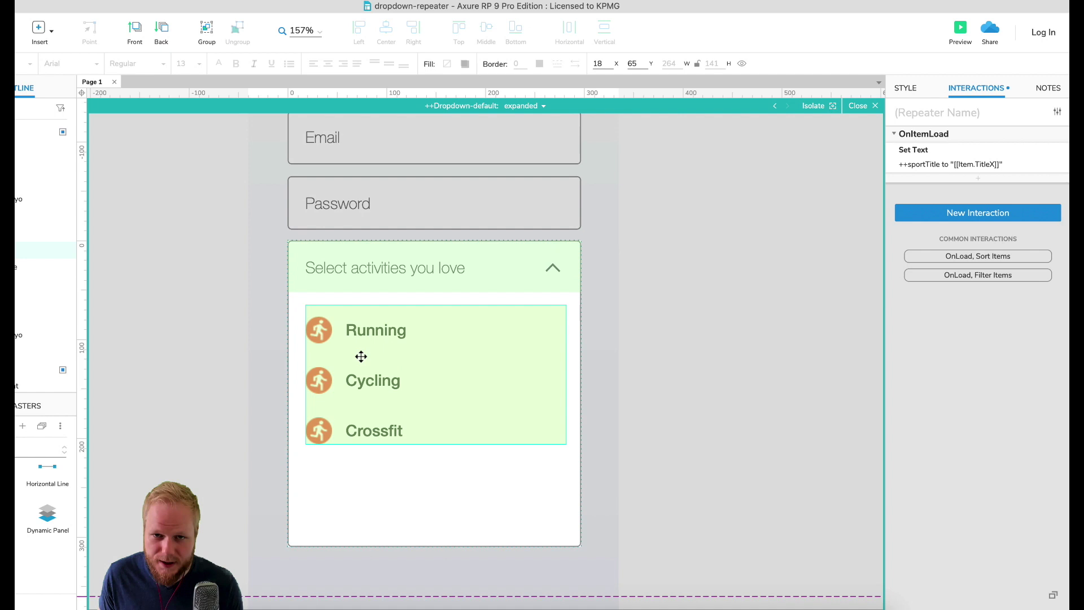
click(979, 177)
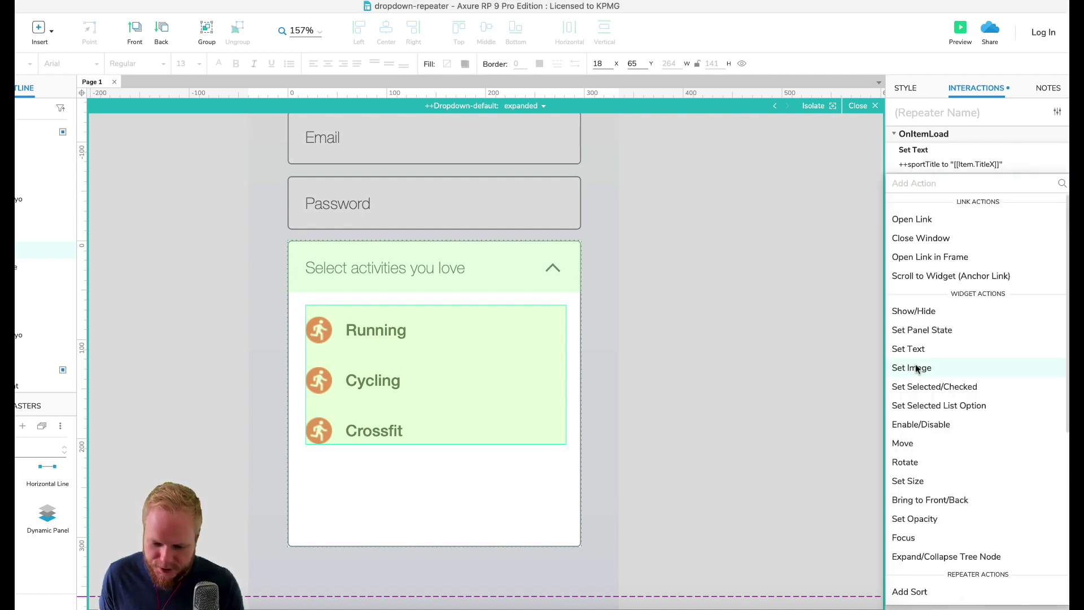
click(911, 367)
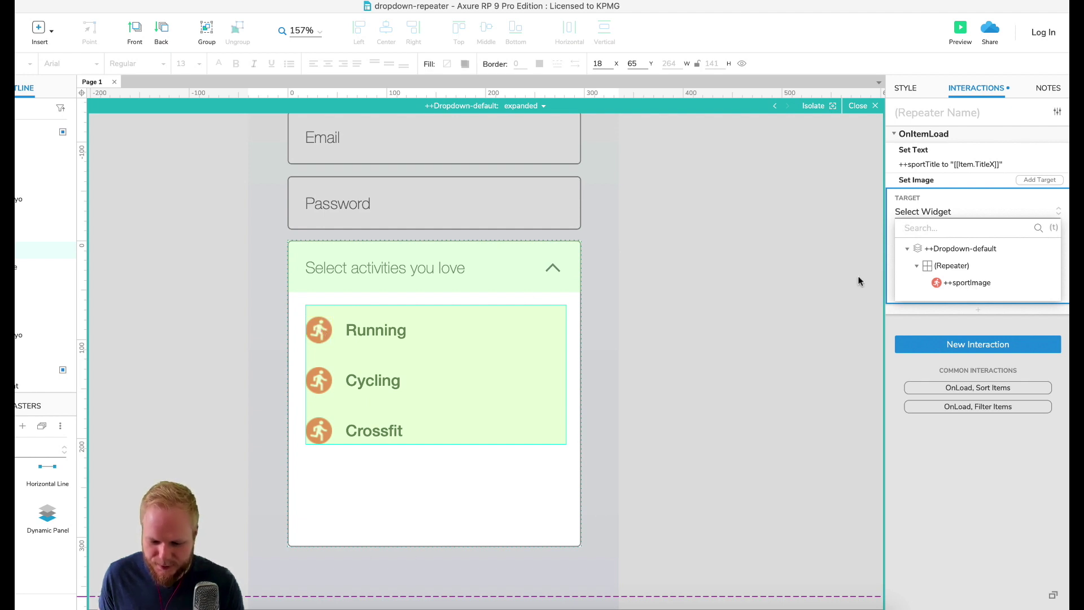
click(966, 283)
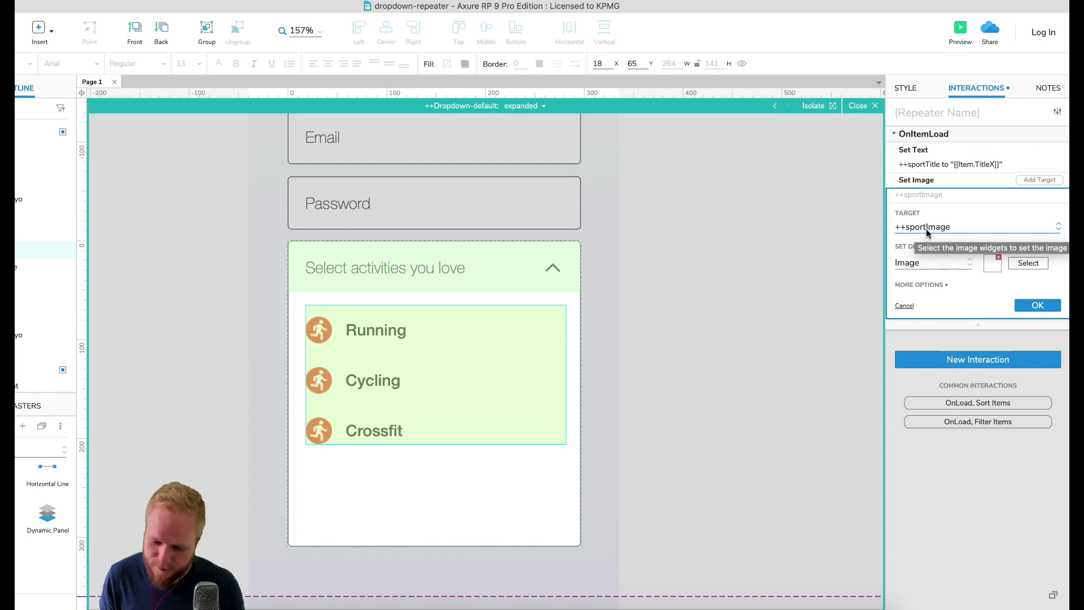
click(967, 263)
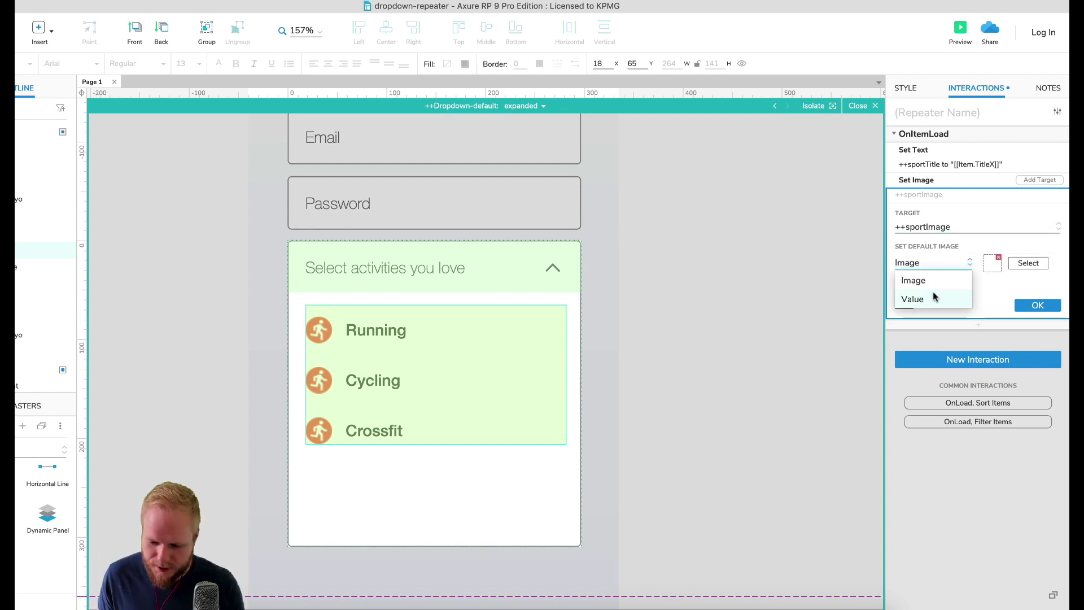
click(935, 297)
Step: Set the image value to [[Item.ImageX]] and save the Set Image action
click(1058, 262)
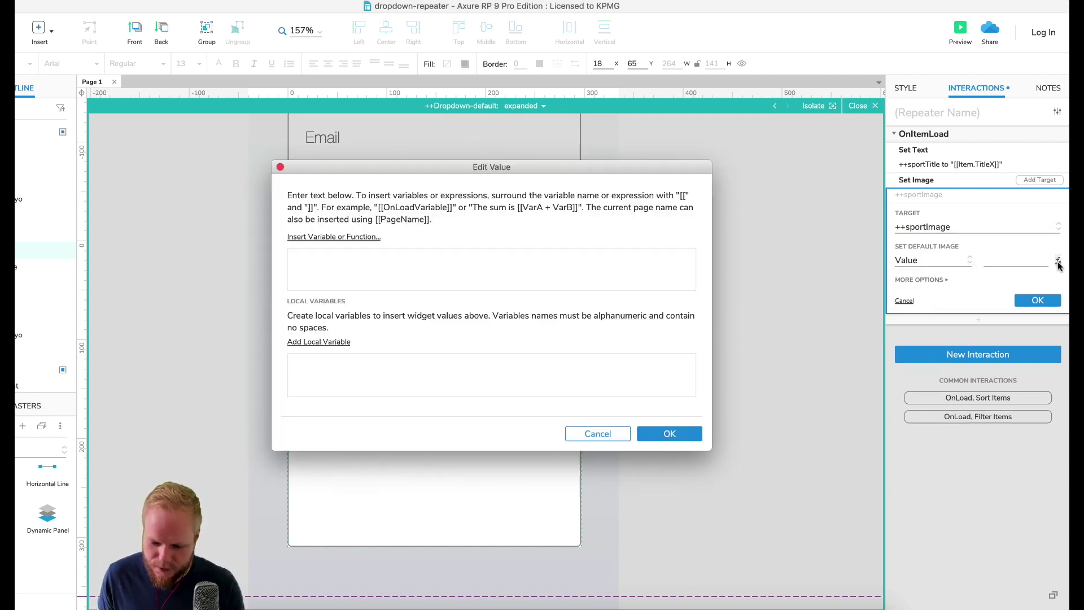
click(342, 238)
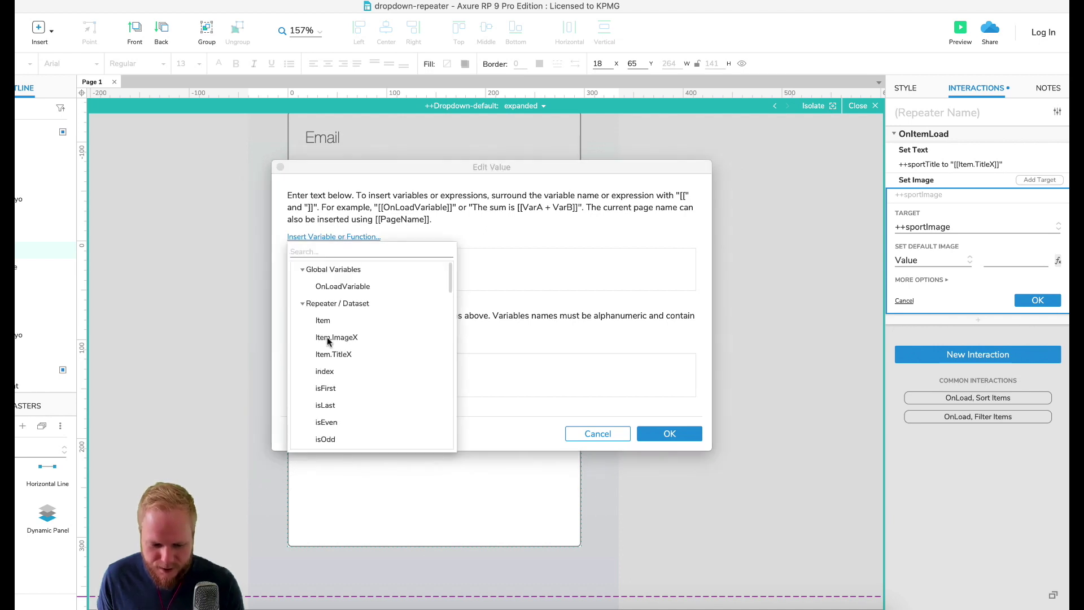
scroll(334, 378, down, 1)
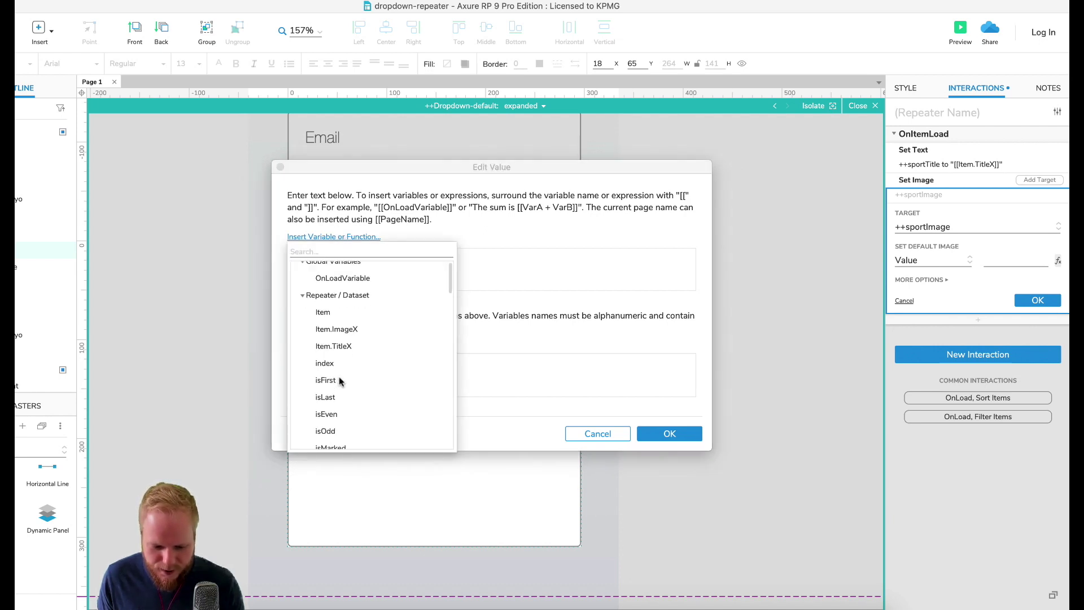
click(349, 330)
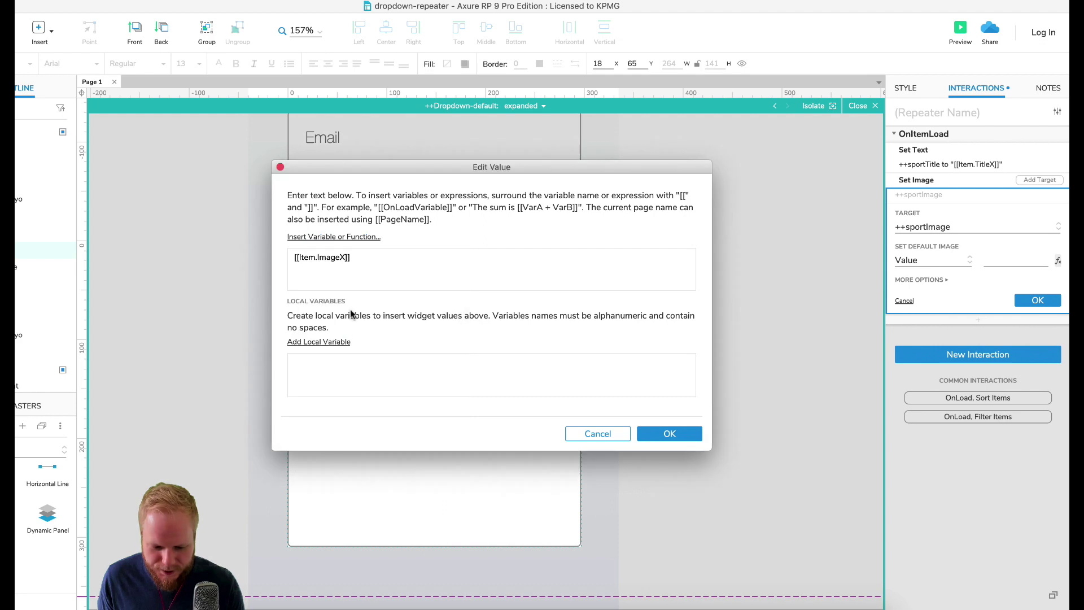
click(666, 433)
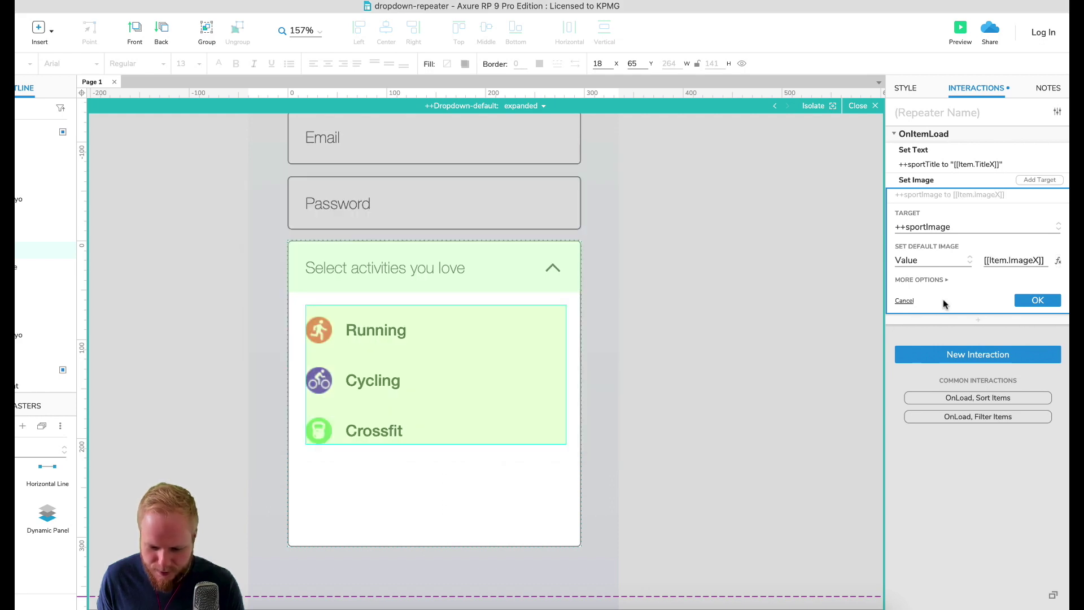
click(1037, 300)
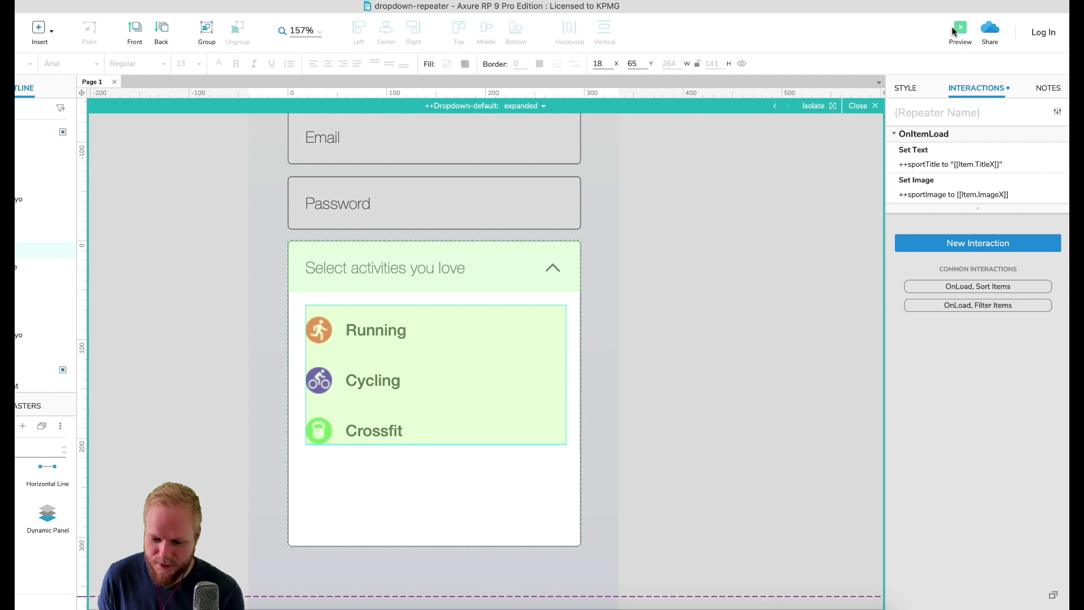
click(953, 26)
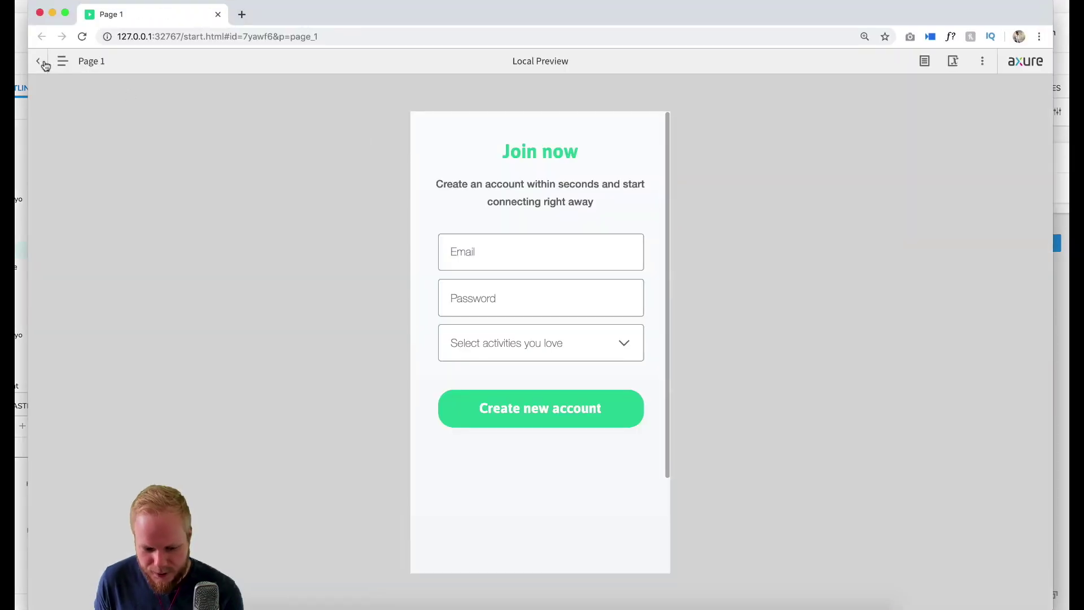
click(602, 345)
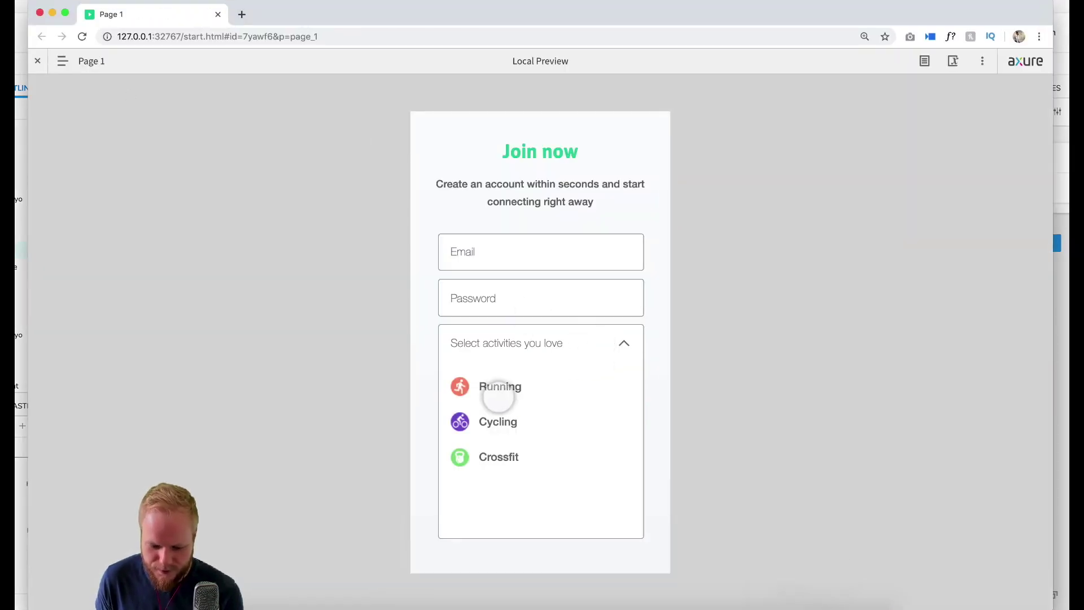
click(594, 349)
click(593, 350)
click(594, 346)
click(218, 15)
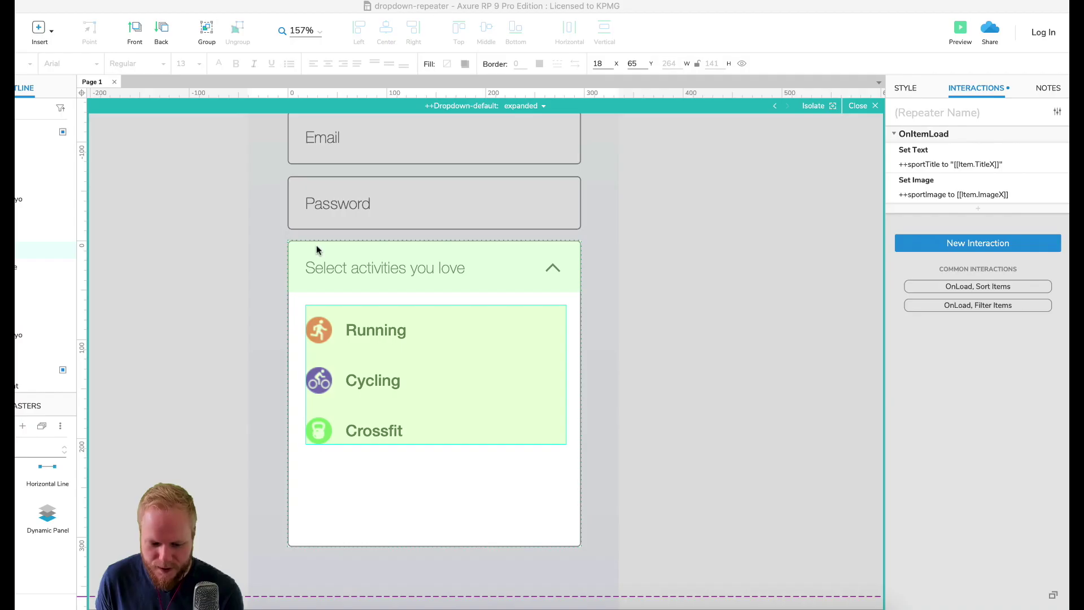
Step: Add Swimming, Rowing, Fencing and MMA rows in the TitleX column
click(907, 92)
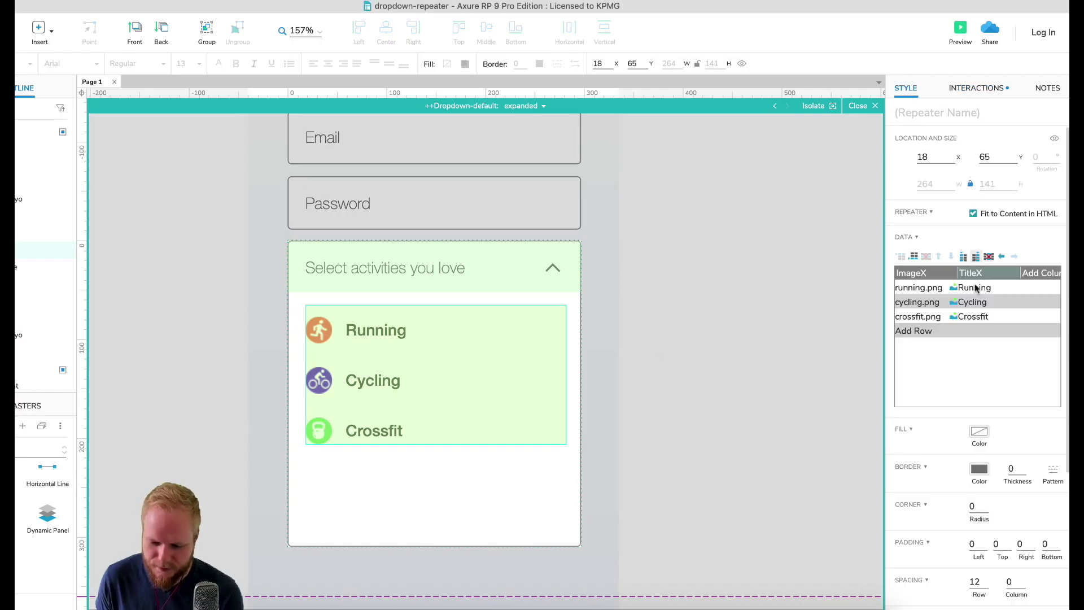
click(927, 330)
click(927, 330)
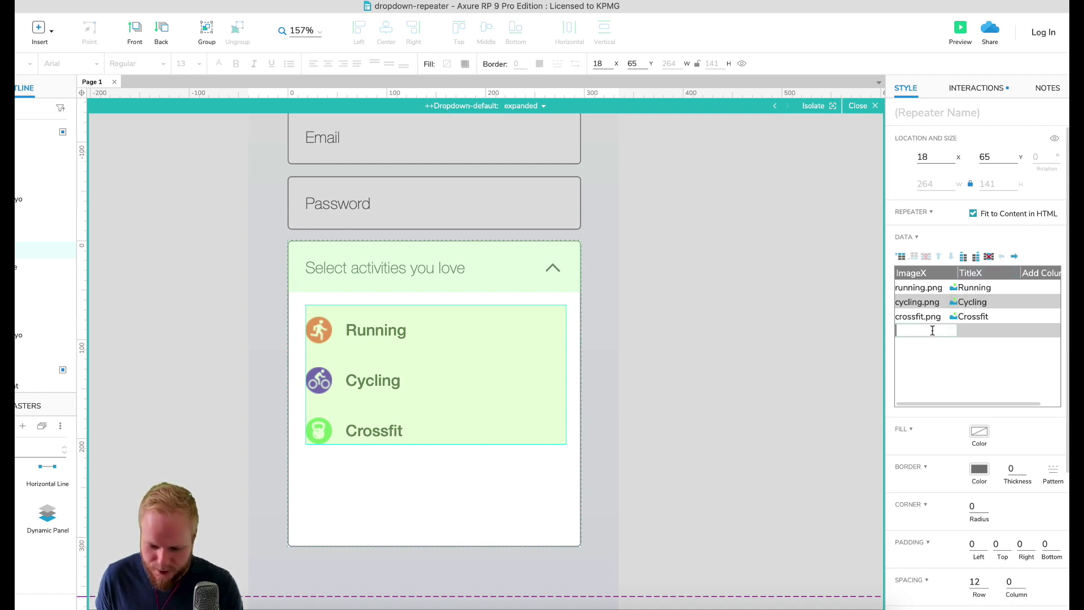
click(992, 334)
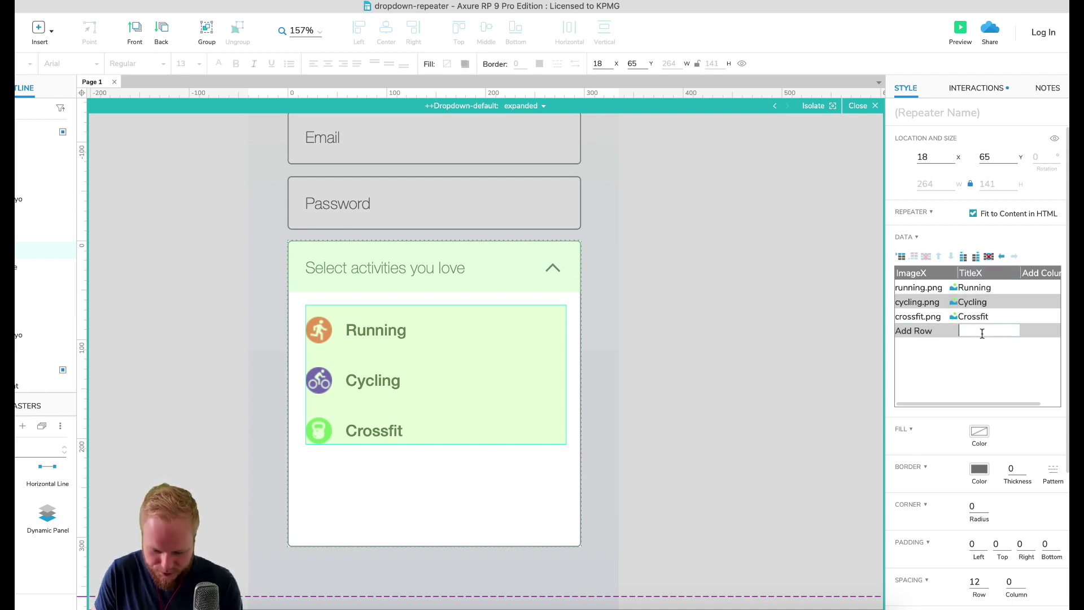
text(Swimm)
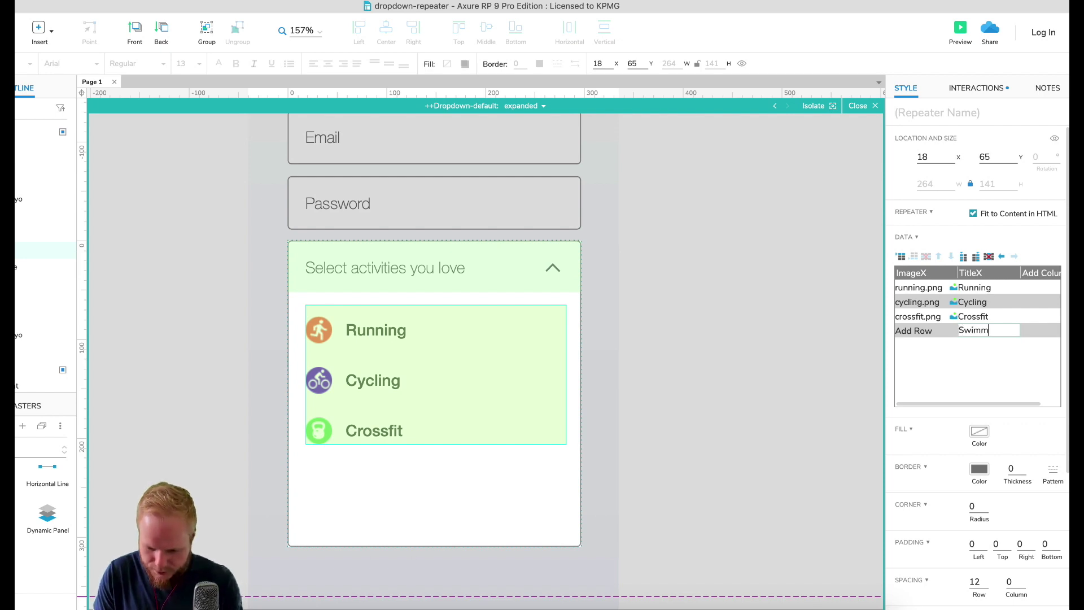
text(ing)
key(Return)
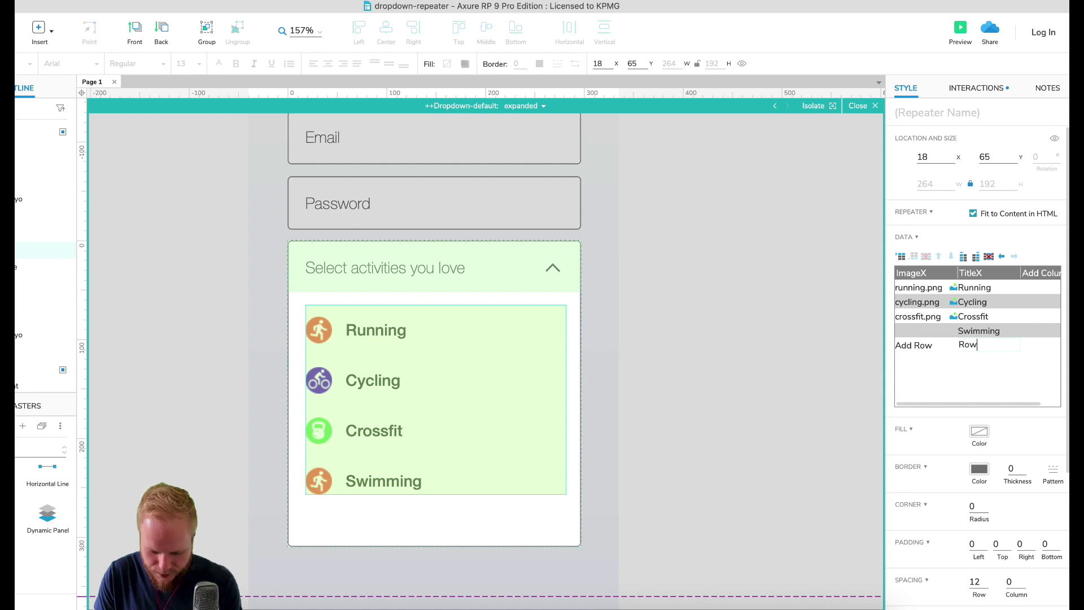
key(Return)
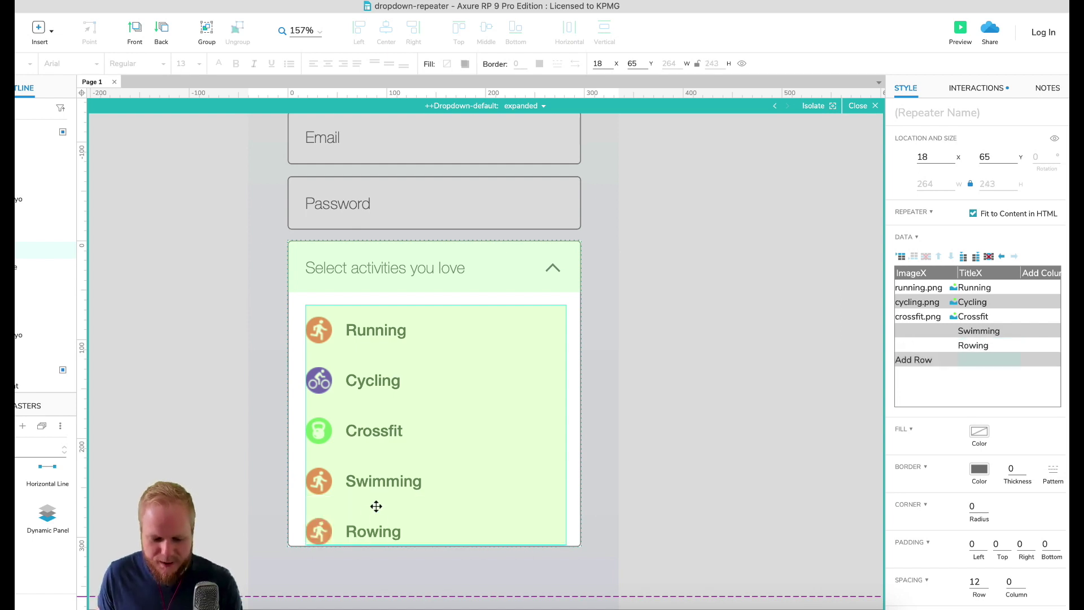
click(975, 362)
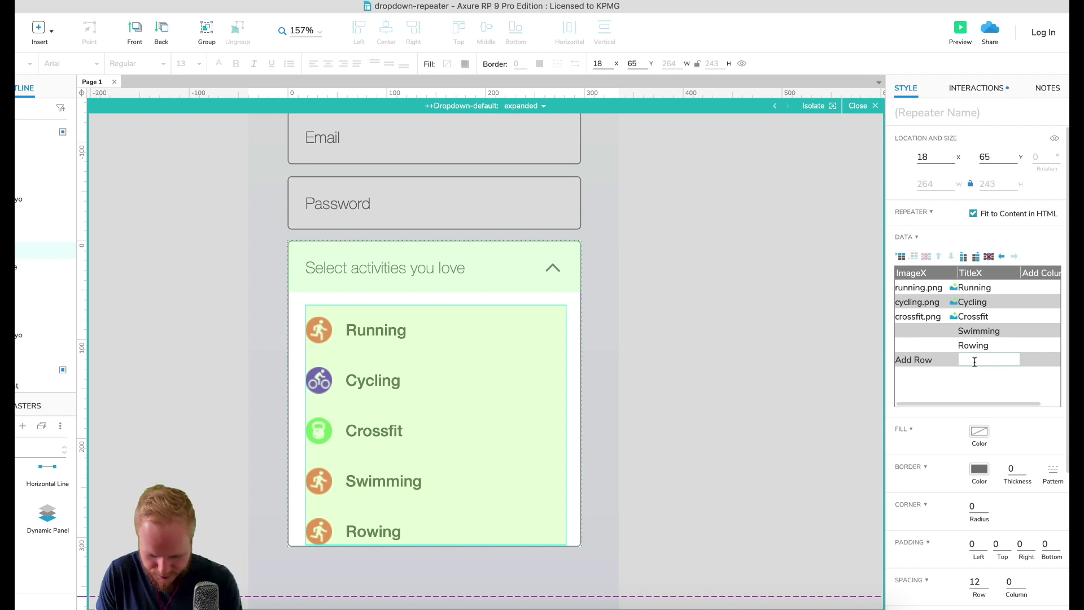
key(Return)
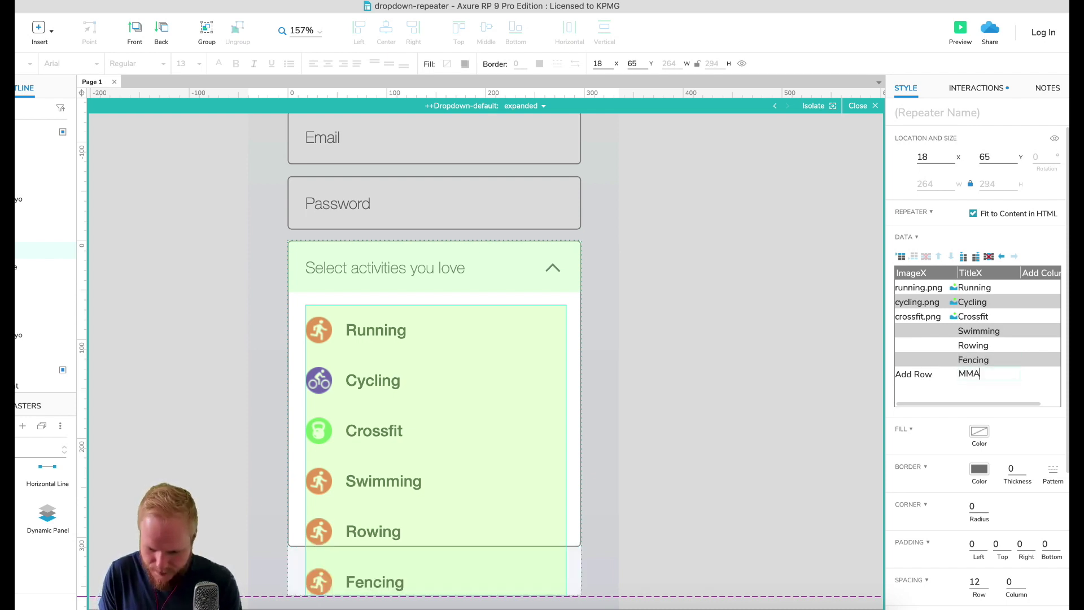
key(Return)
Step: Select the Swimming row's empty ImageX cell and bring up its options
scroll(491, 387, down, 5)
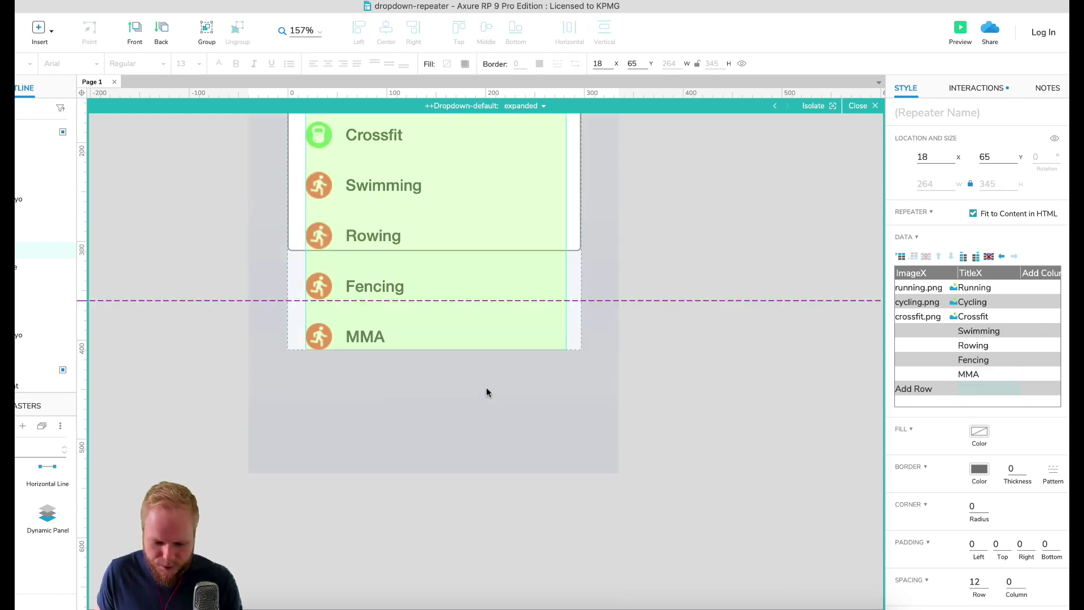
scroll(435, 321, up, 2)
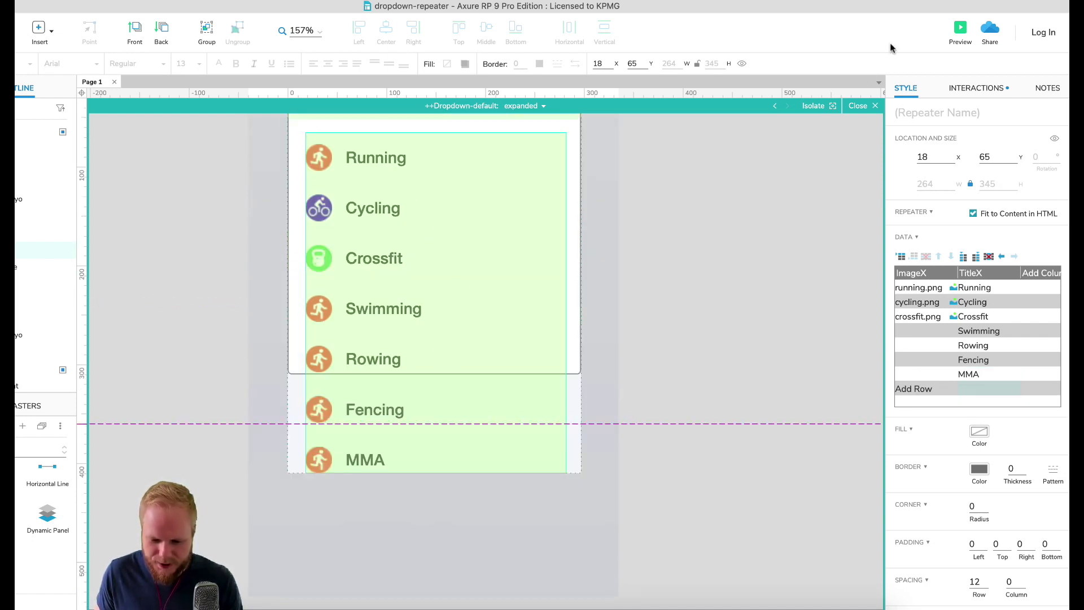
click(929, 332)
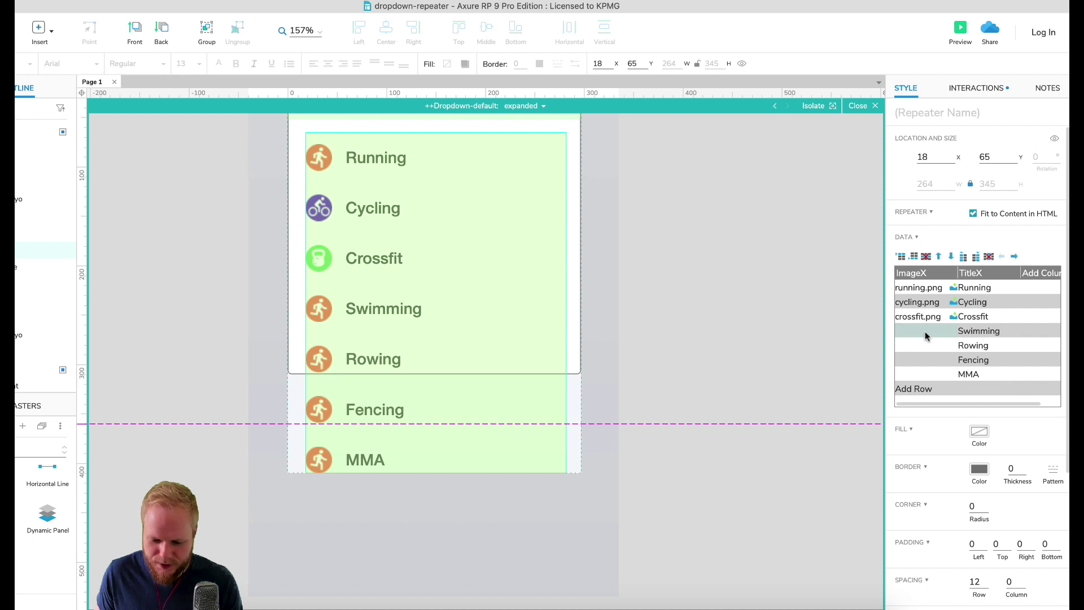
right_click(941, 333)
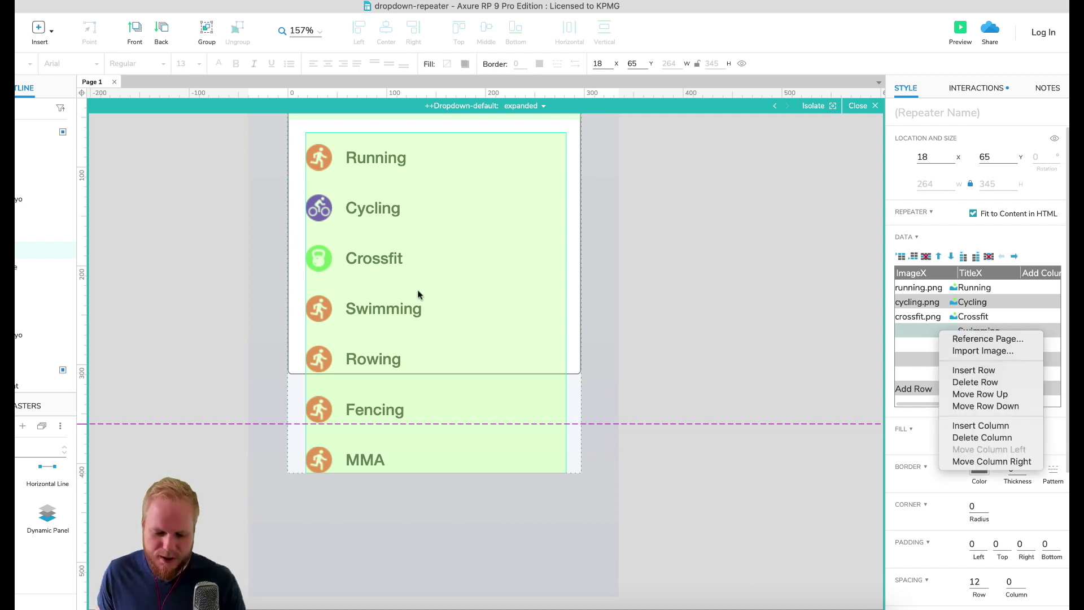
click(788, 275)
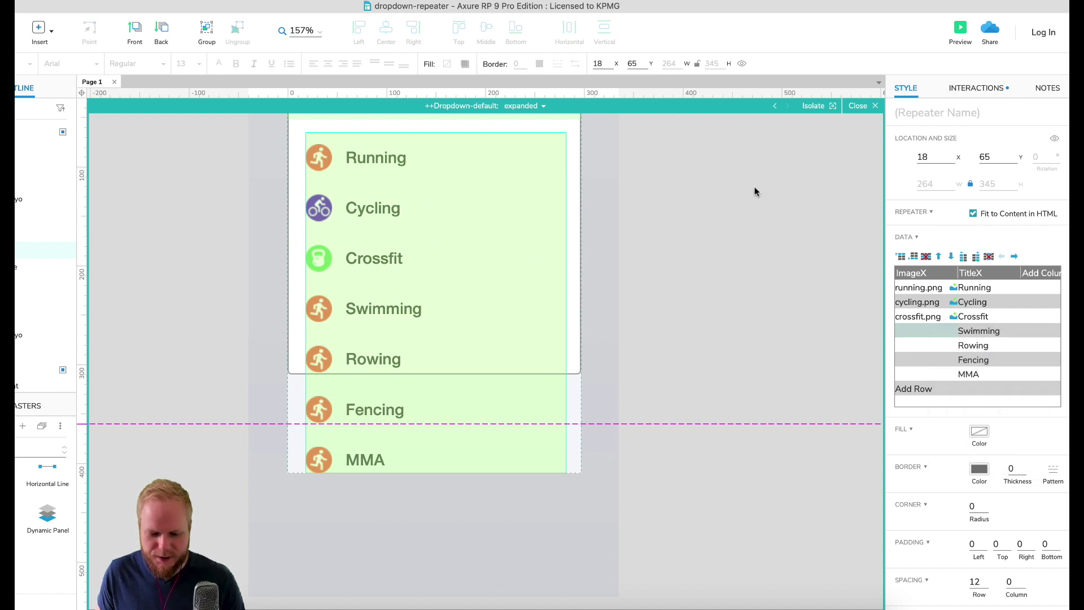
click(960, 28)
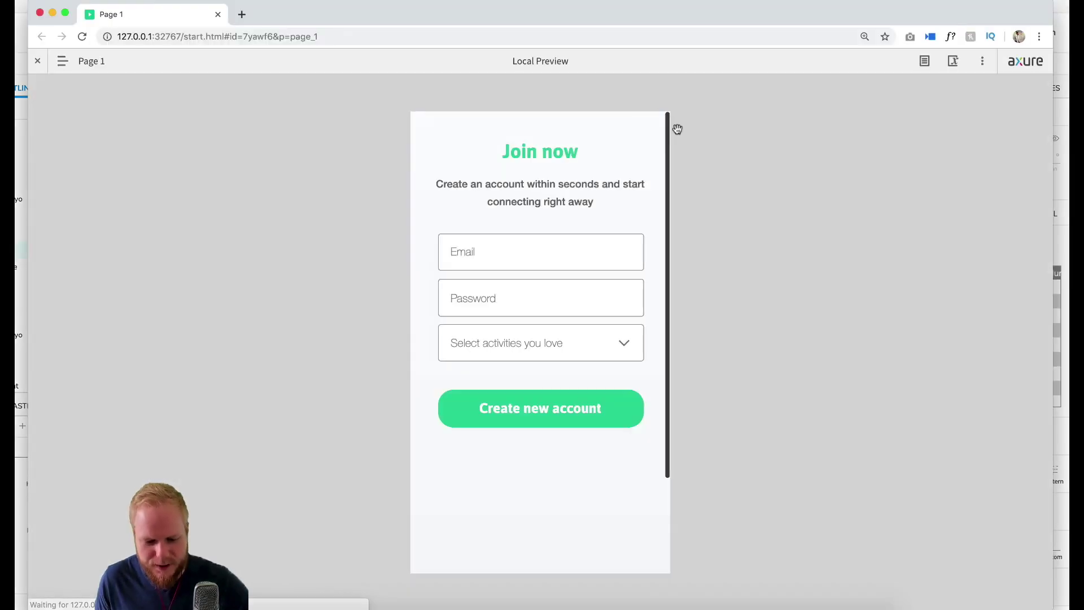
click(614, 333)
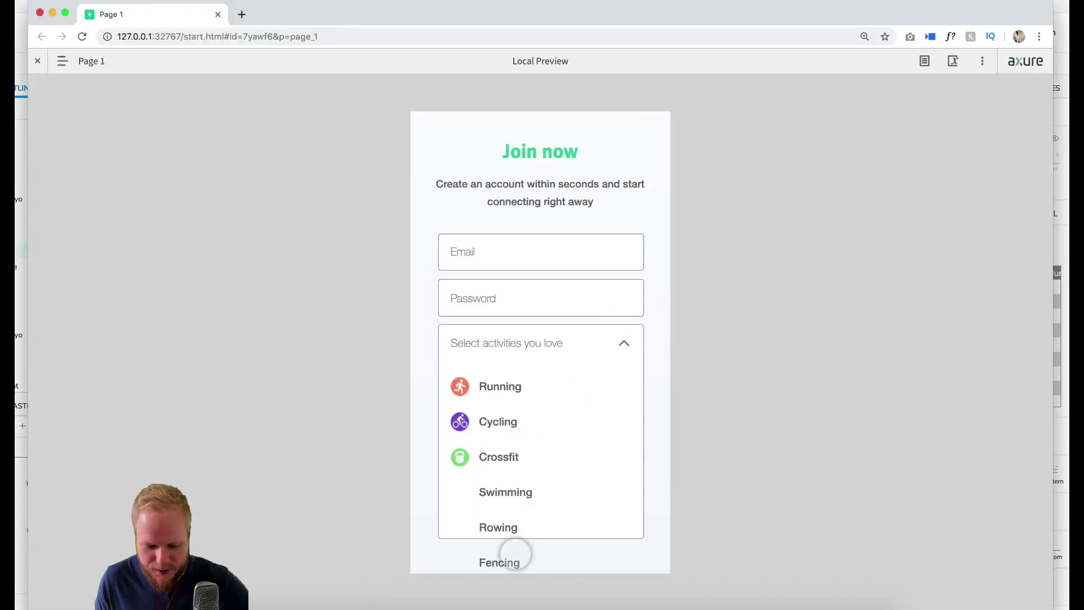
click(548, 465)
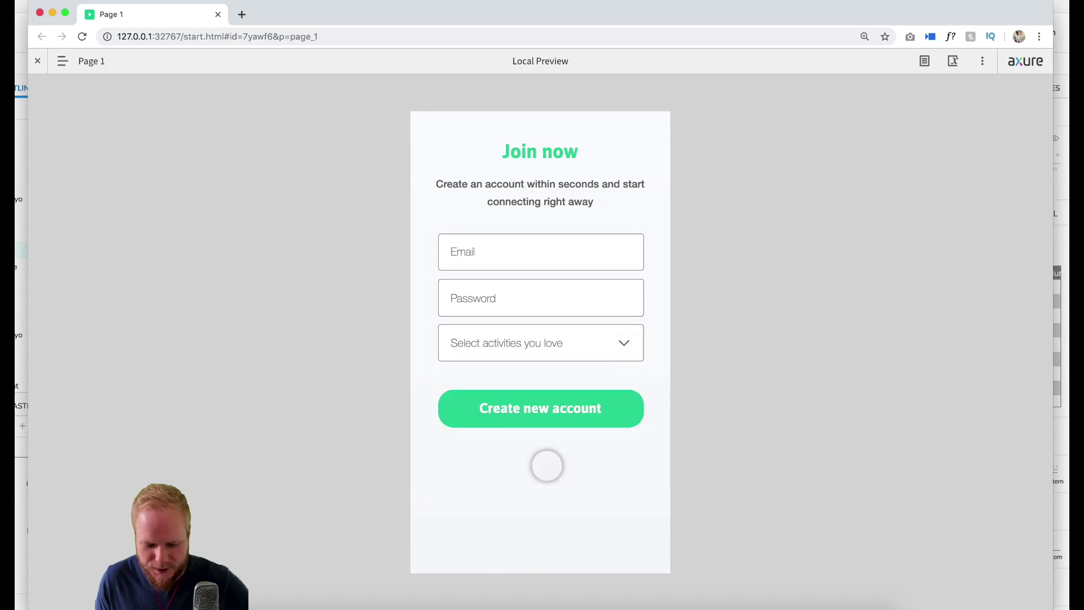
click(217, 15)
Step: Import cycling.png for Swimming and crossfit.png for Rowing
right_click(926, 331)
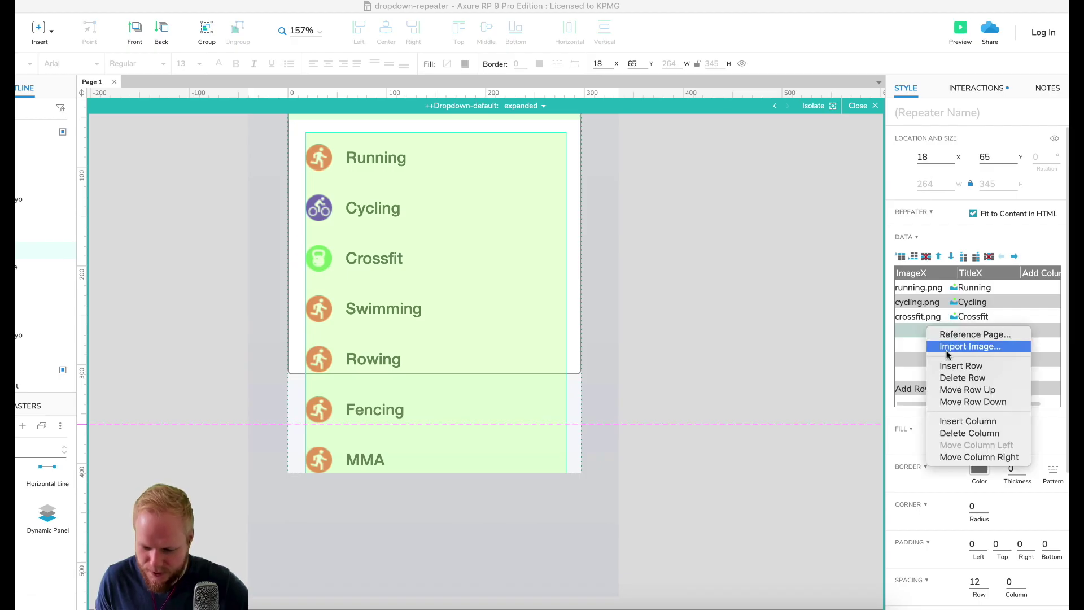
click(960, 346)
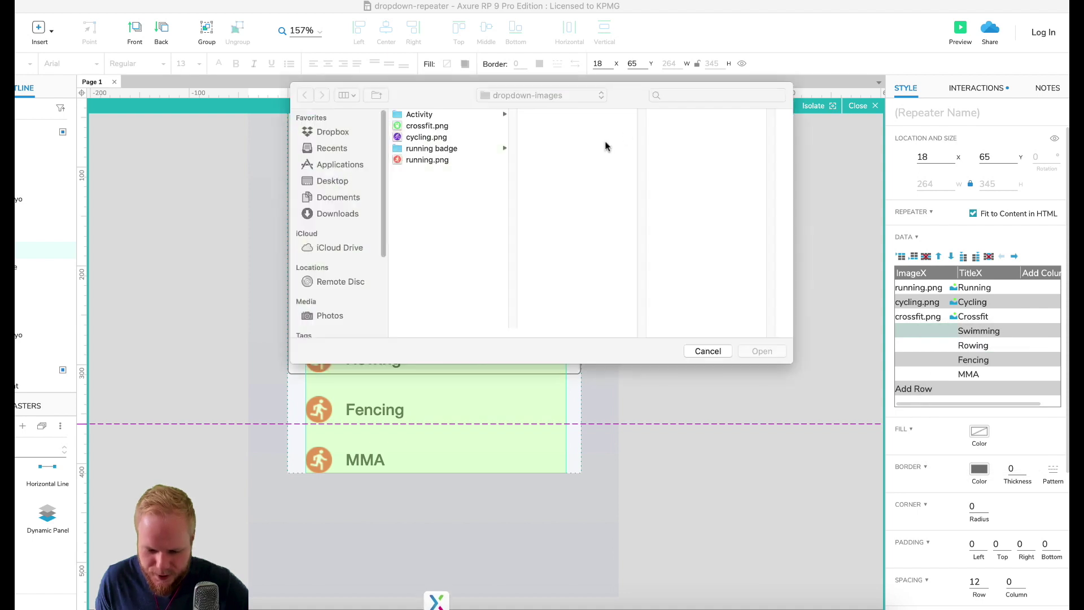
click(434, 138)
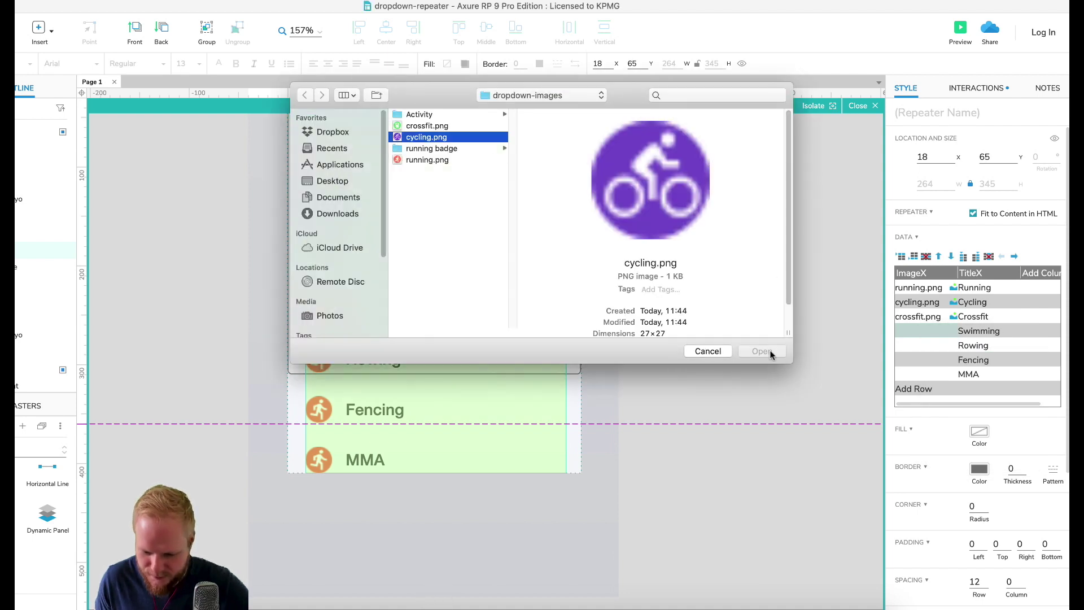
click(763, 351)
right_click(927, 345)
click(960, 360)
click(428, 126)
click(756, 350)
Step: Import cycling.png for Fencing and running.png for MMA
right_click(927, 359)
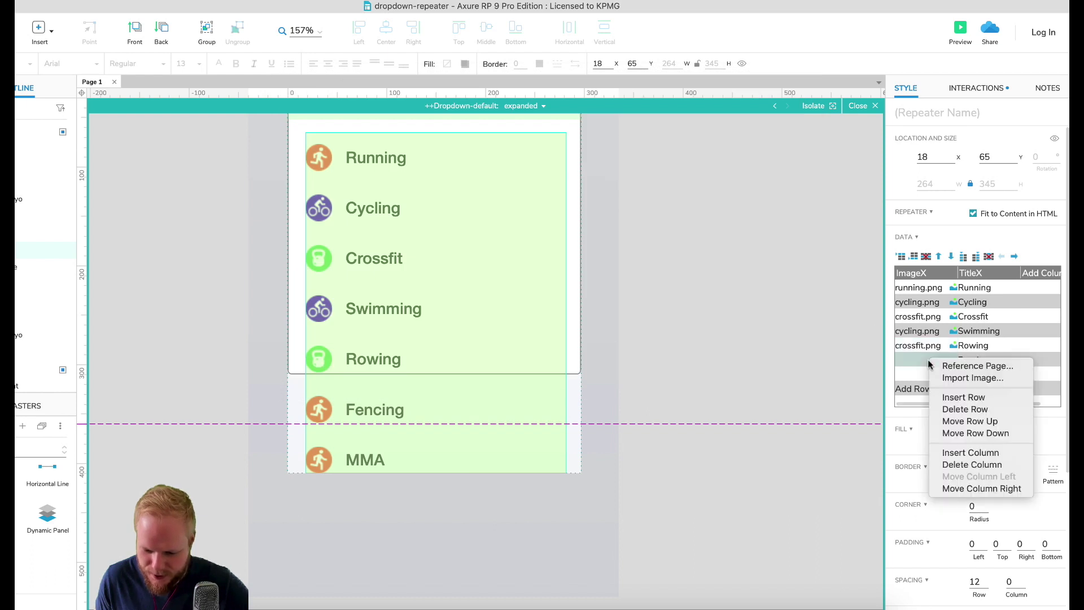
key(Return)
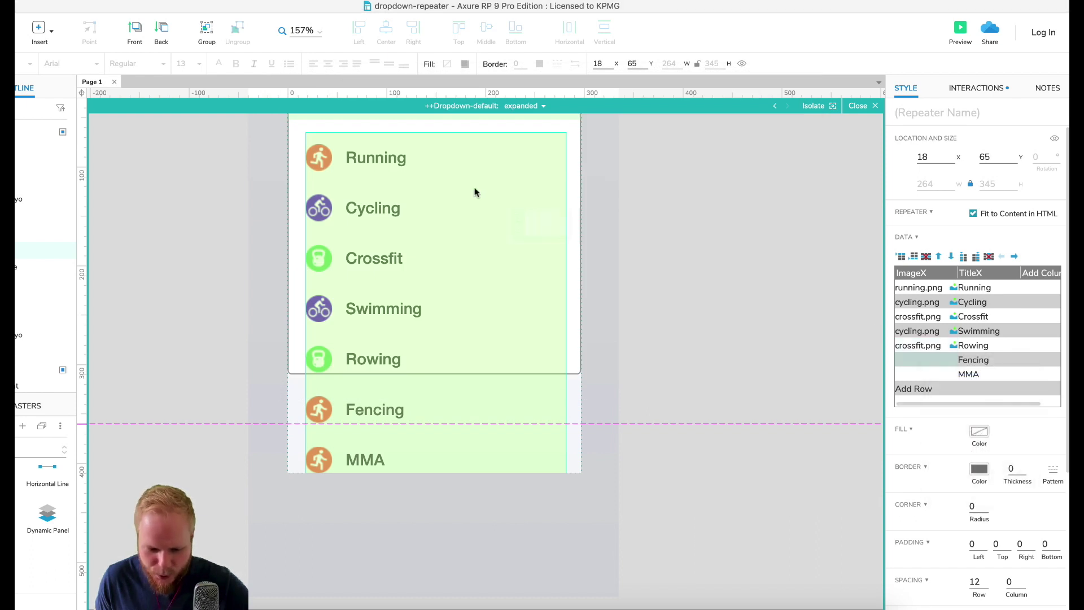
click(443, 138)
click(762, 351)
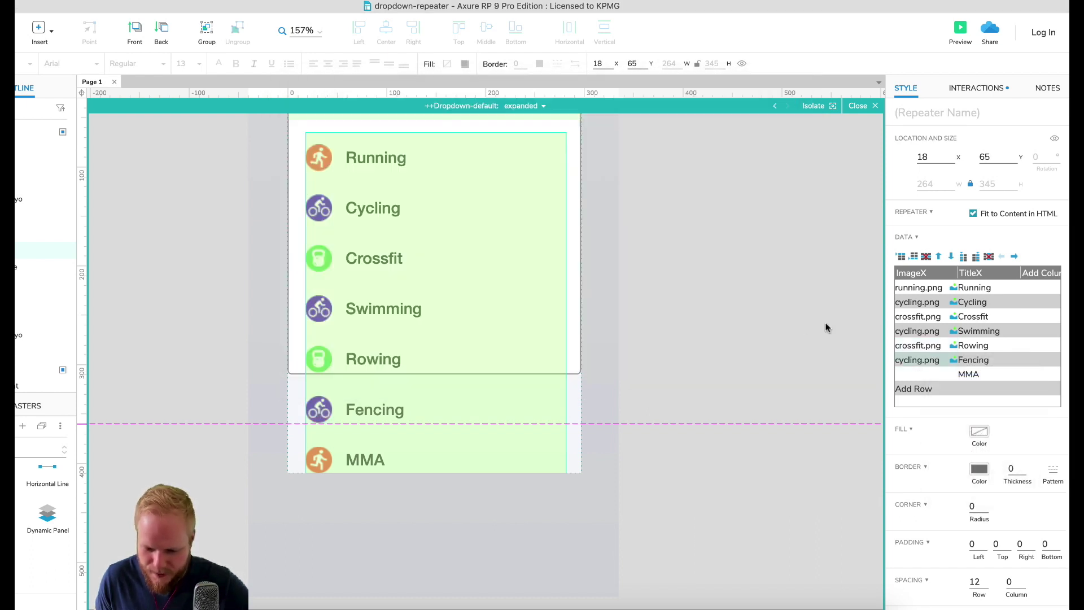
right_click(931, 373)
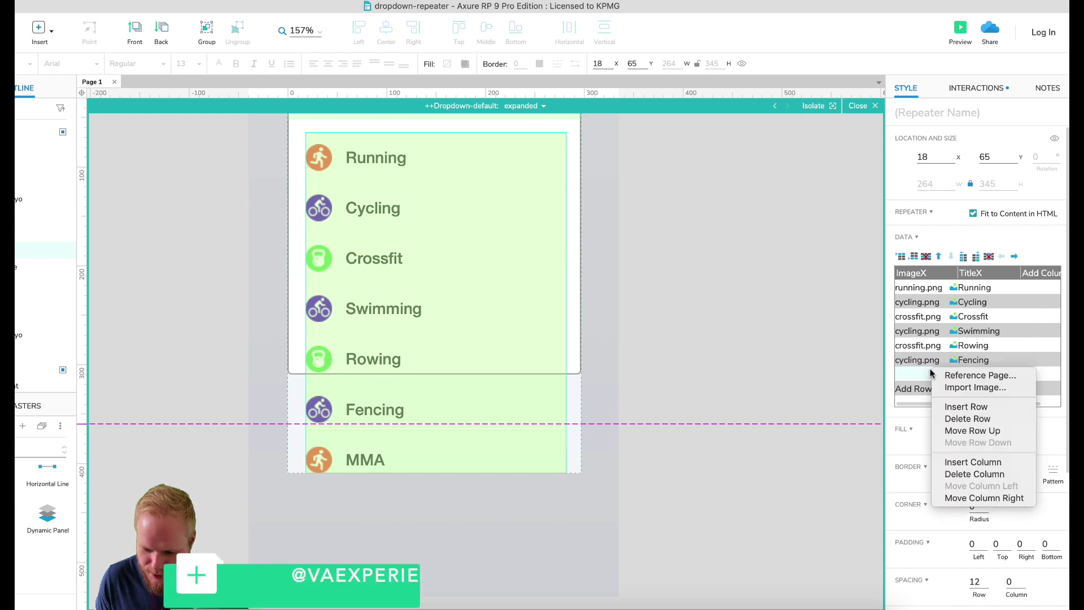
click(964, 388)
click(427, 159)
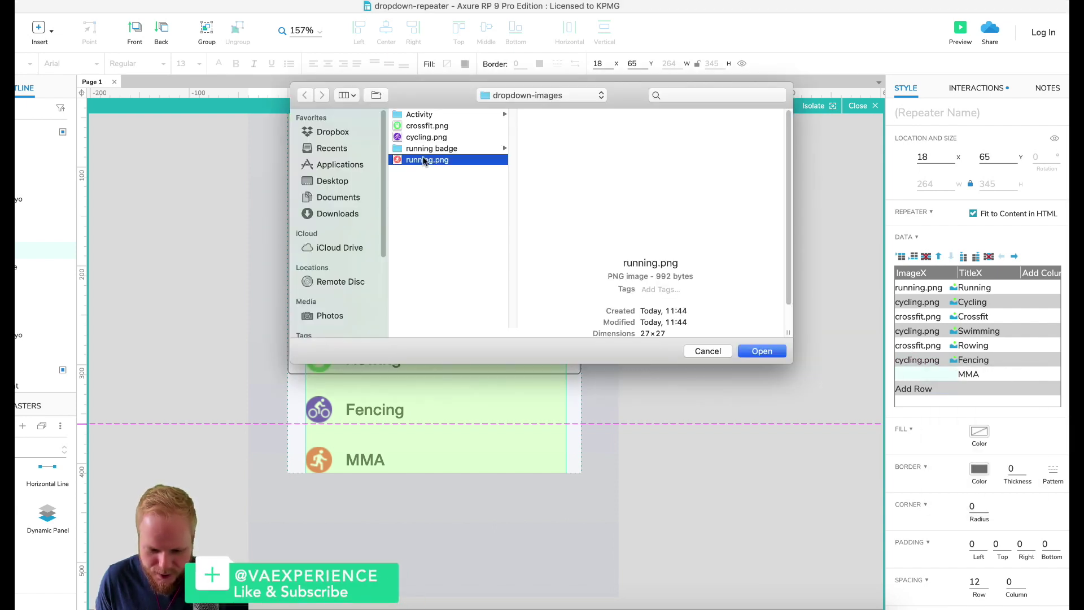
click(752, 351)
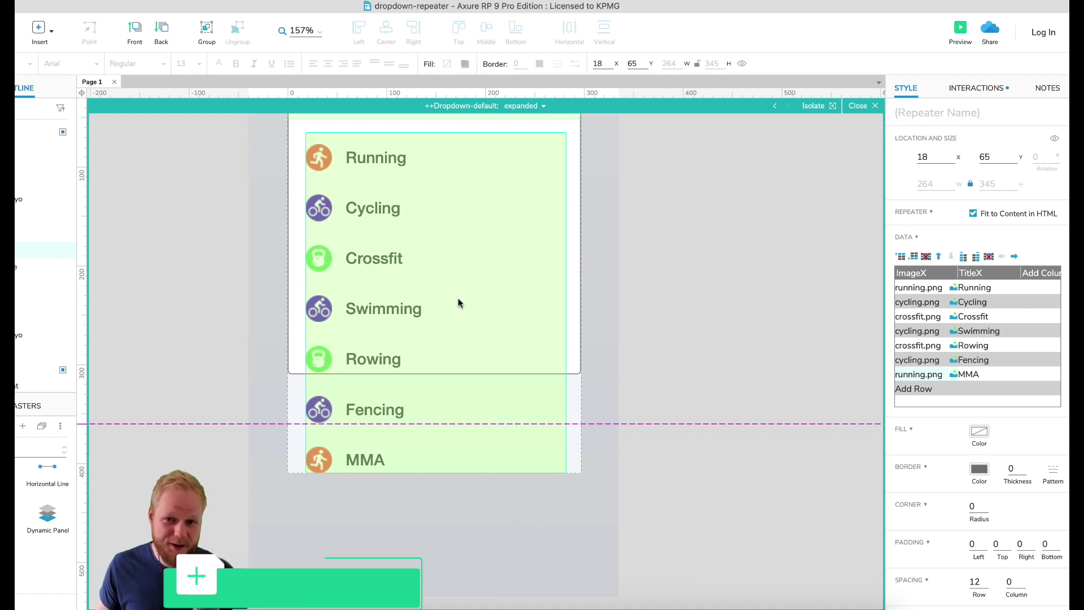
Step: Stretch the white dropdown background down past MMA to 297 × 436
scroll(459, 327, up, 3)
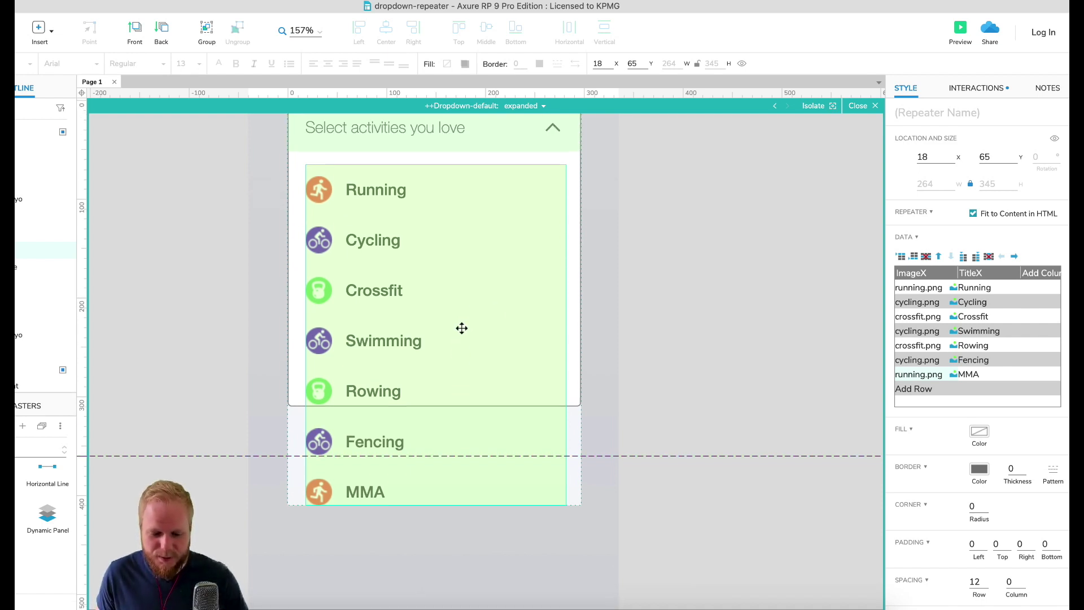
click(576, 367)
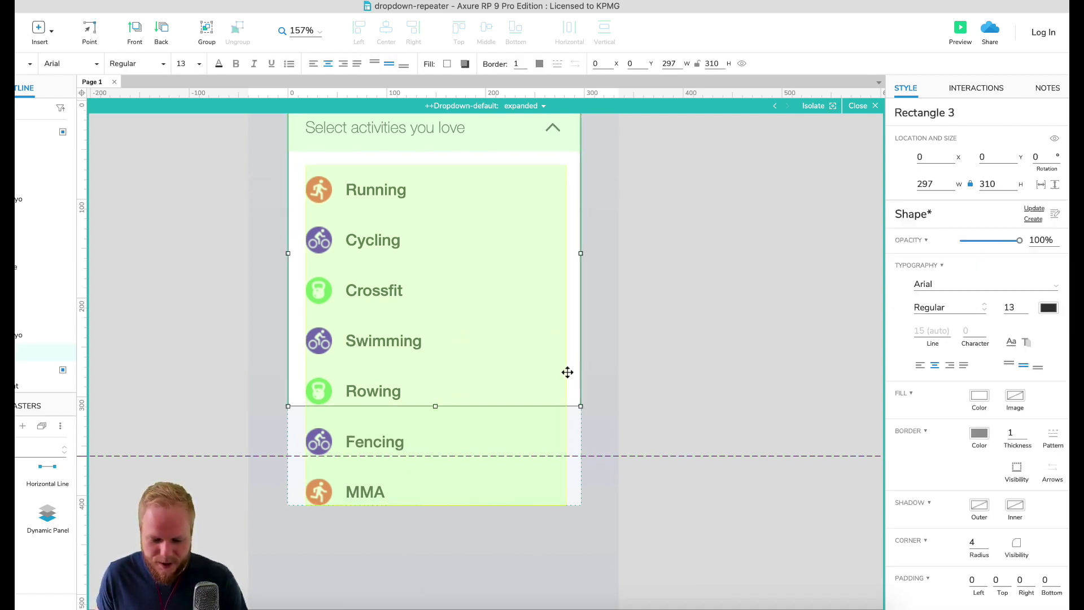
drag(434, 406, 446, 341)
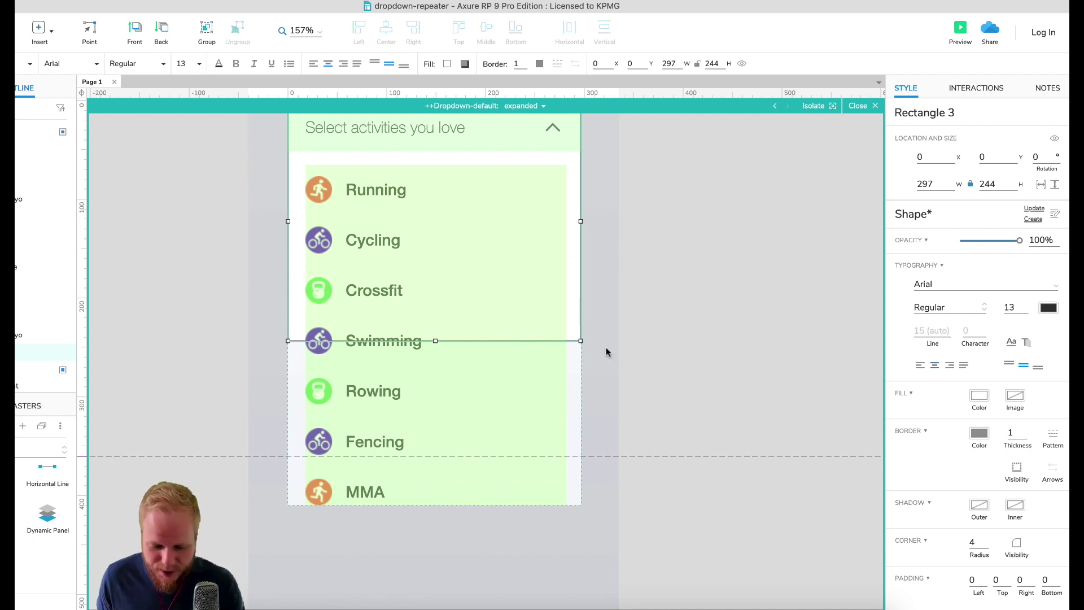
click(627, 346)
click(579, 312)
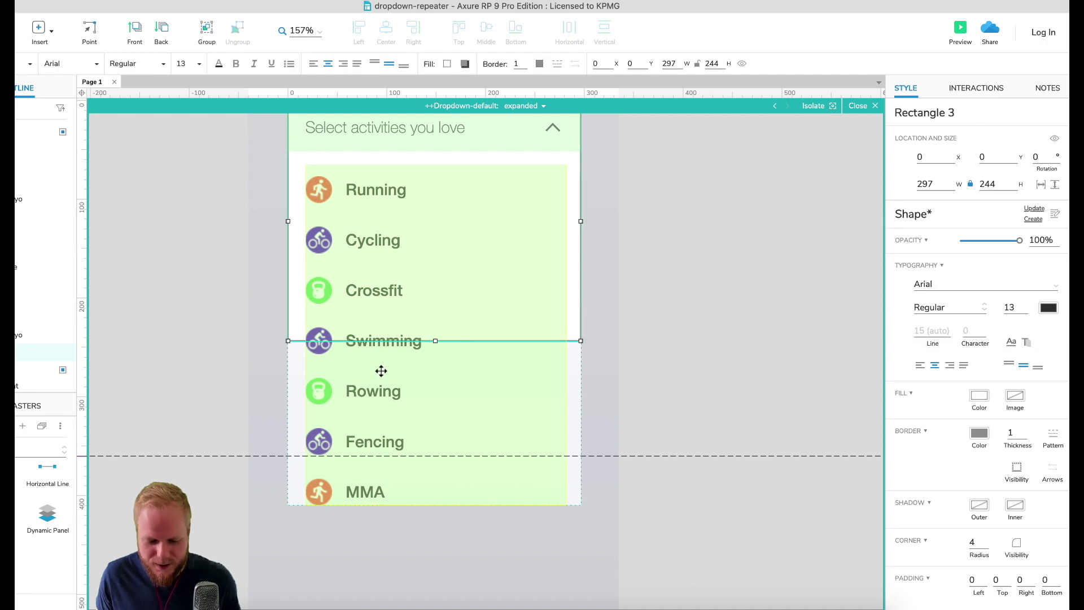
click(397, 377)
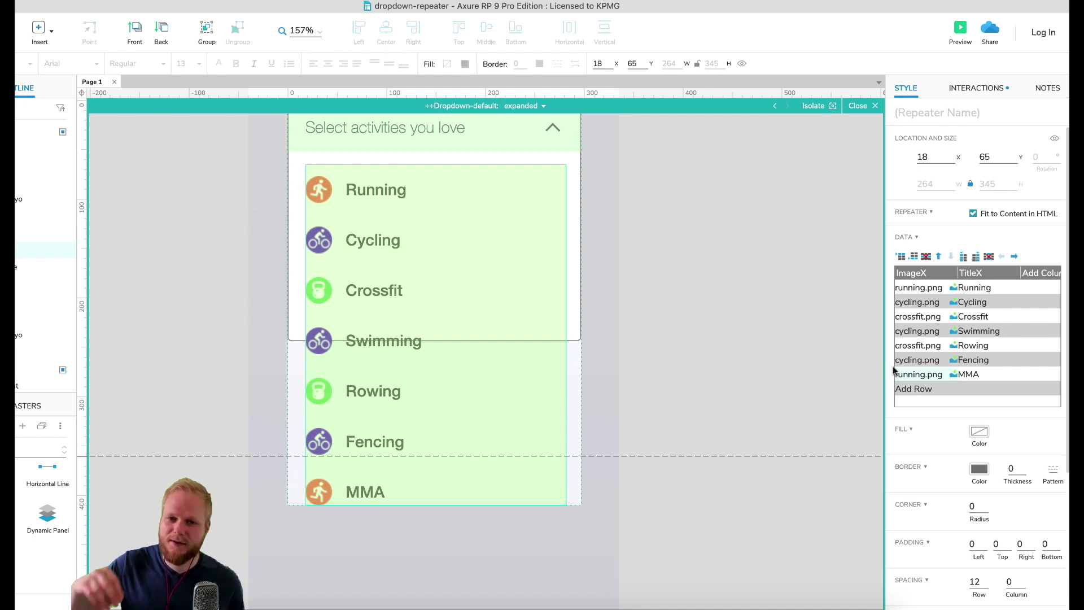
click(570, 301)
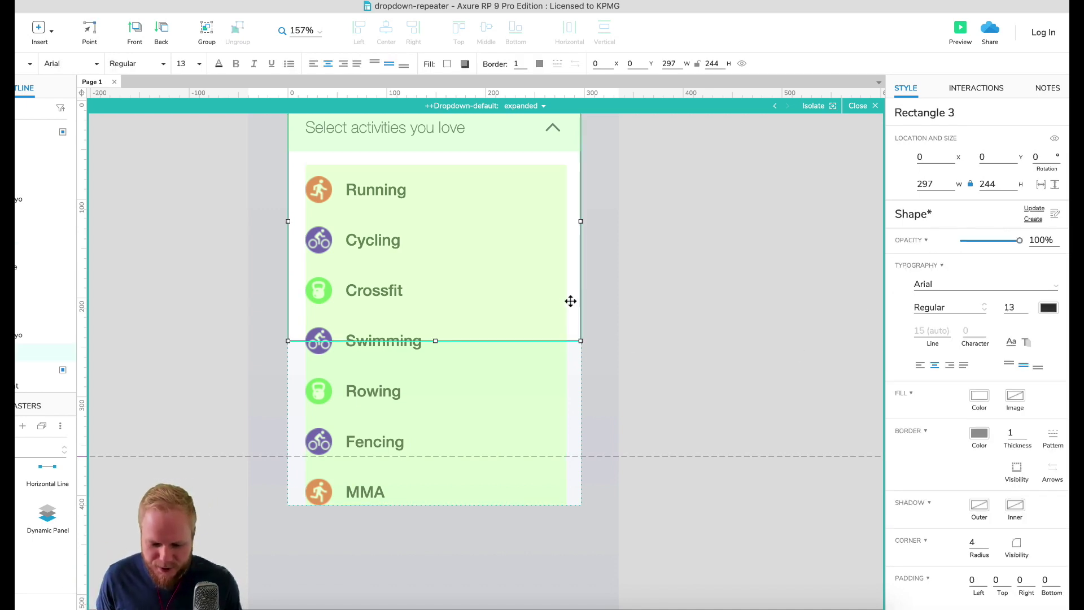
drag(435, 341, 450, 531)
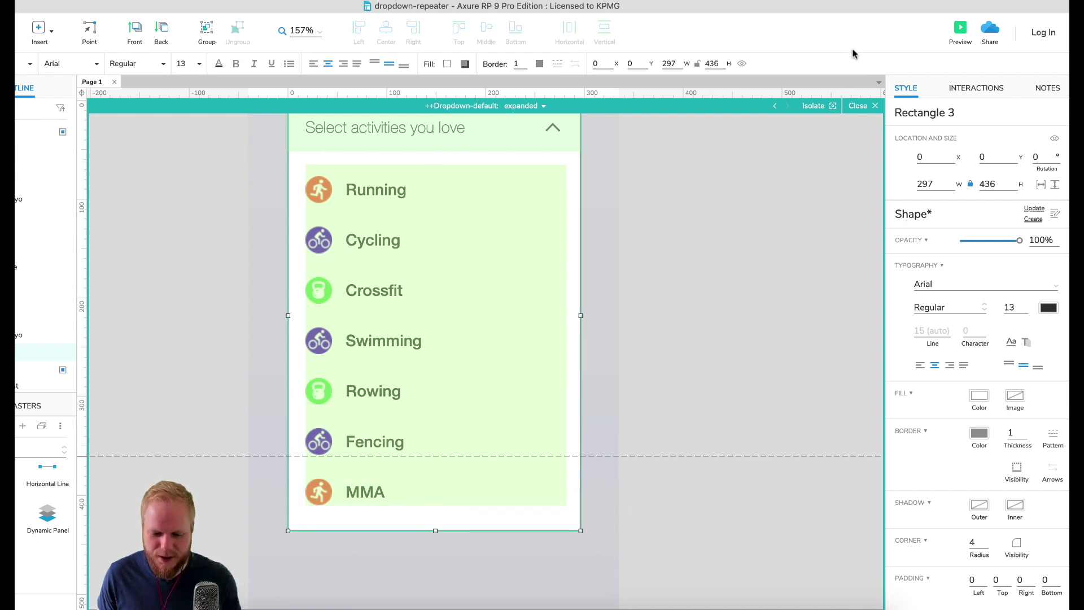
Step: Preview in Chrome, toggle the activities dropdown to check all seven rows, then close the preview
click(962, 28)
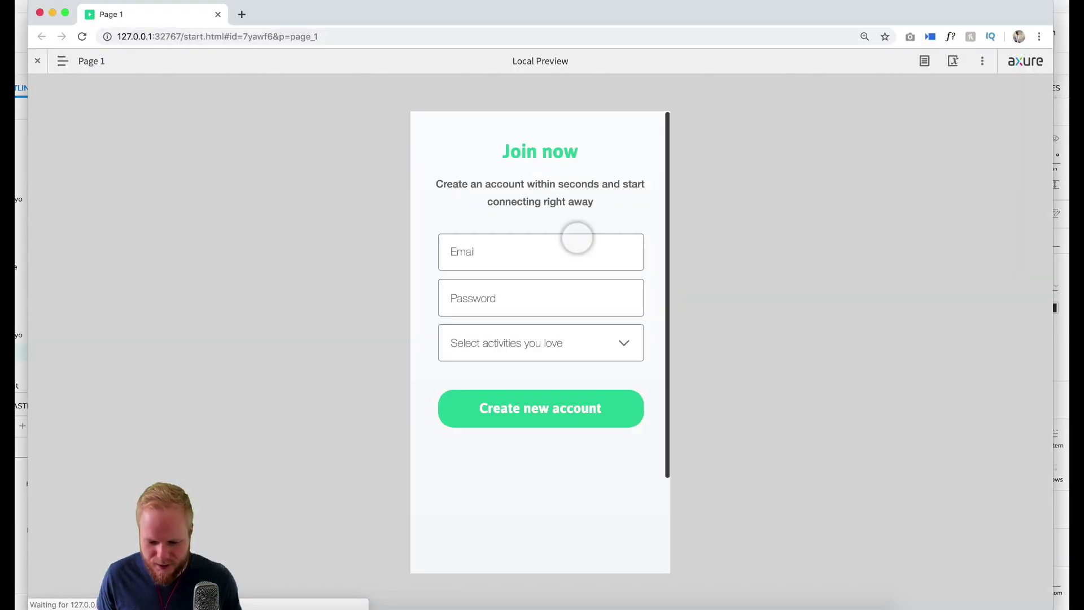
click(624, 341)
scroll(625, 434, down, 3)
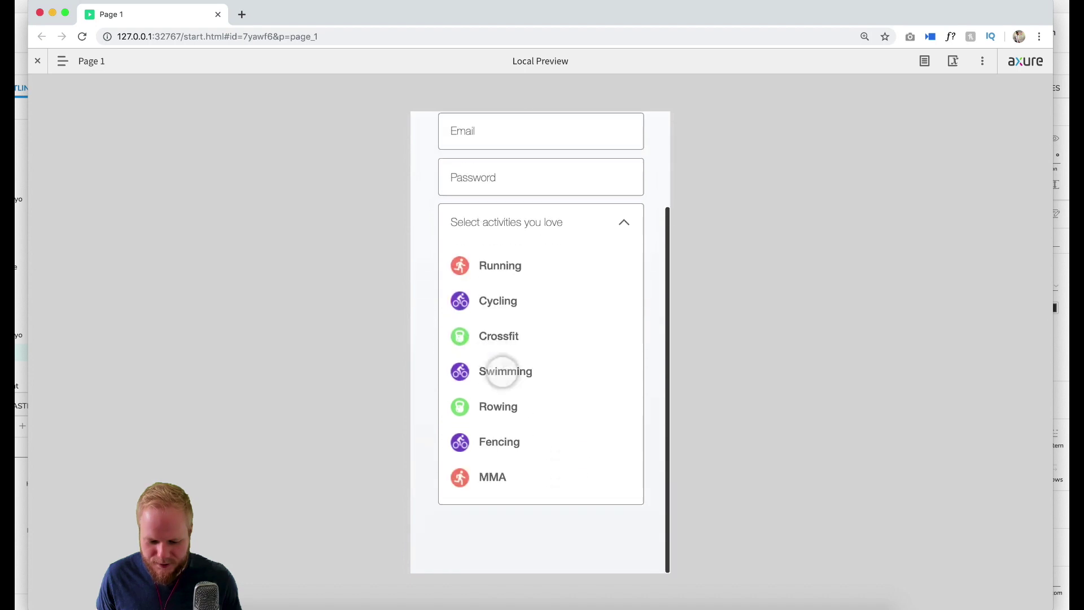
click(624, 219)
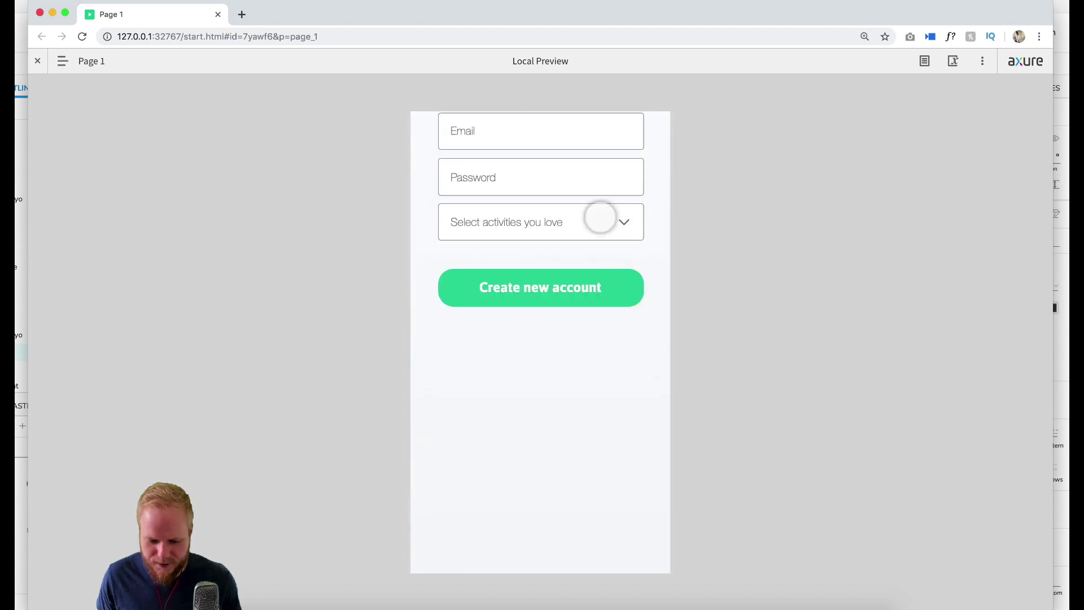
click(600, 218)
click(614, 220)
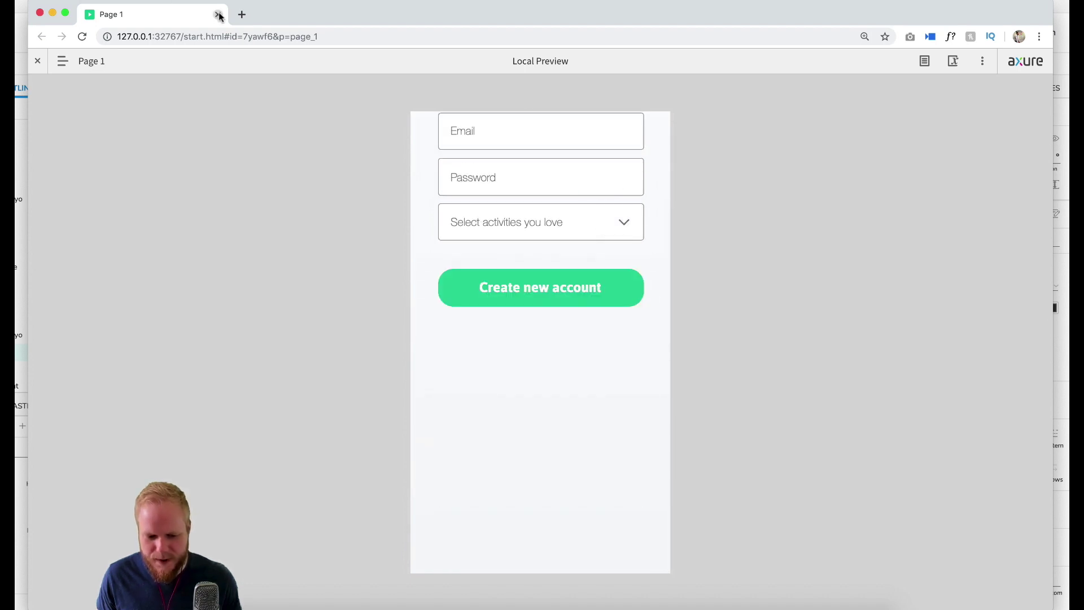
click(218, 14)
click(434, 237)
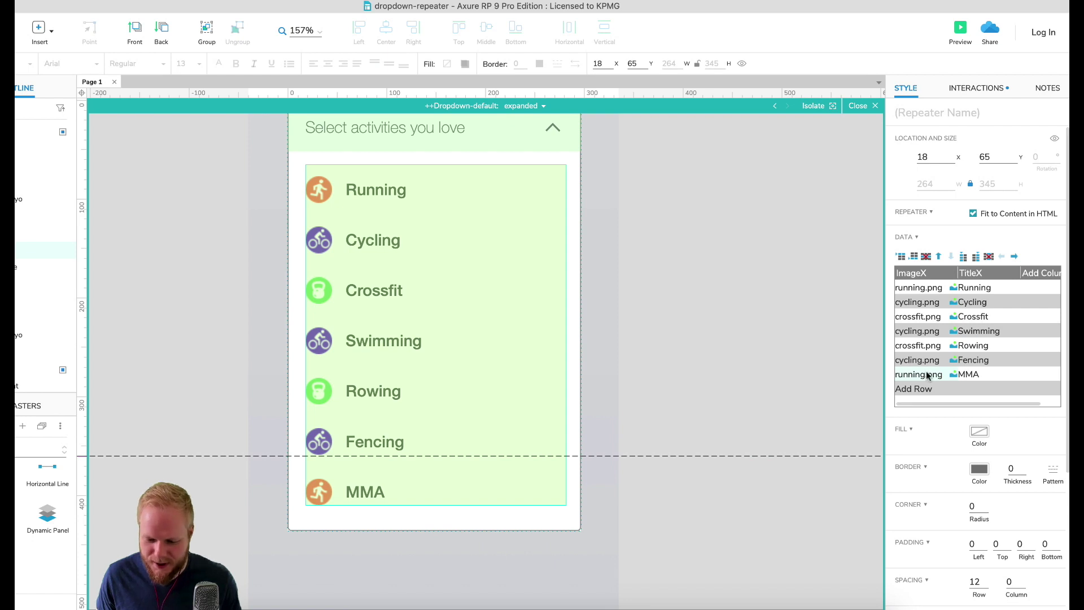
Step: Delete the MMA row from the repeater data and shorten the white background rectangle below Fencing
click(966, 377)
click(926, 255)
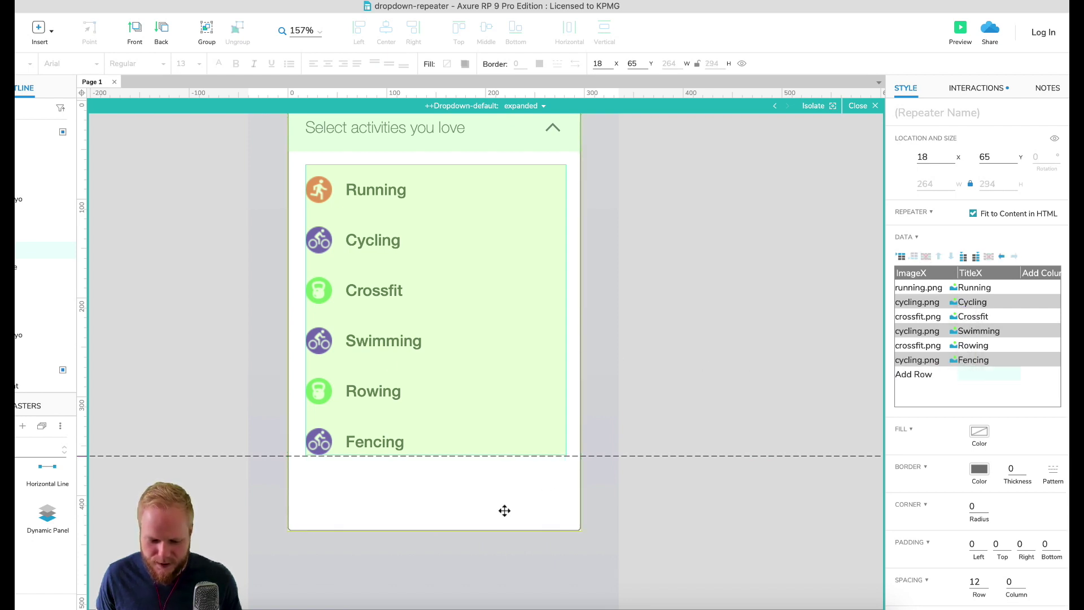
click(435, 526)
drag(436, 531, 435, 483)
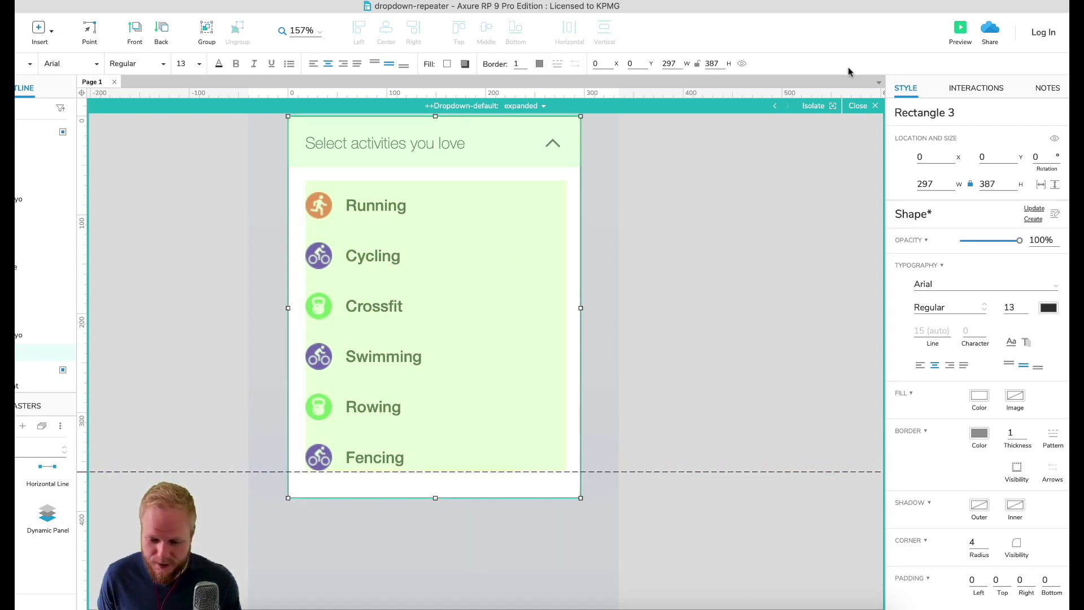
Step: Rename the white background rectangle to ++DropdownBG
click(546, 375)
click(707, 348)
click(436, 311)
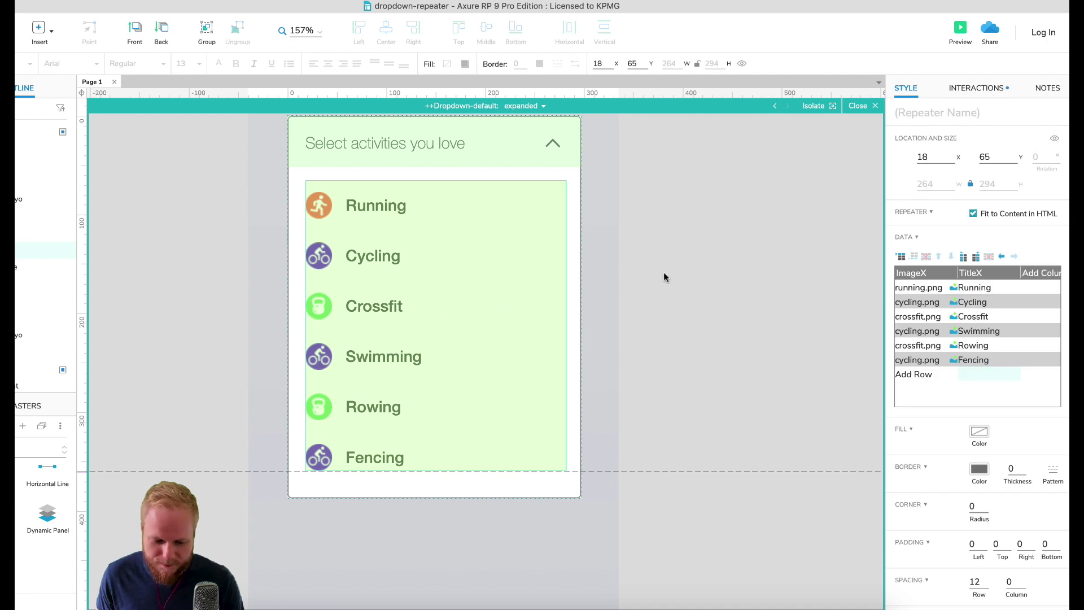
click(572, 289)
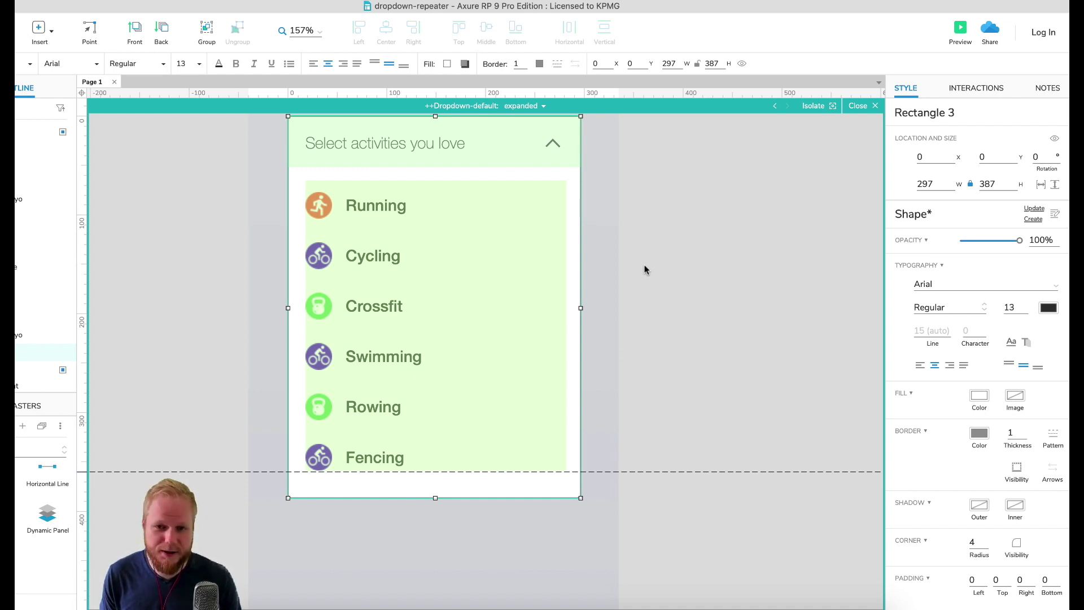
click(957, 113)
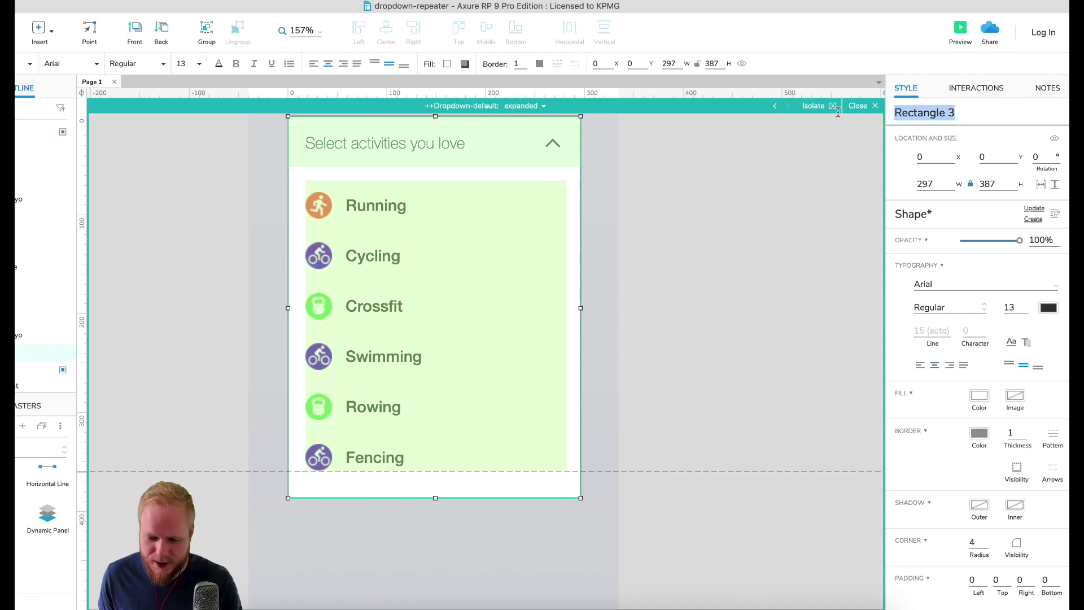
text(++)
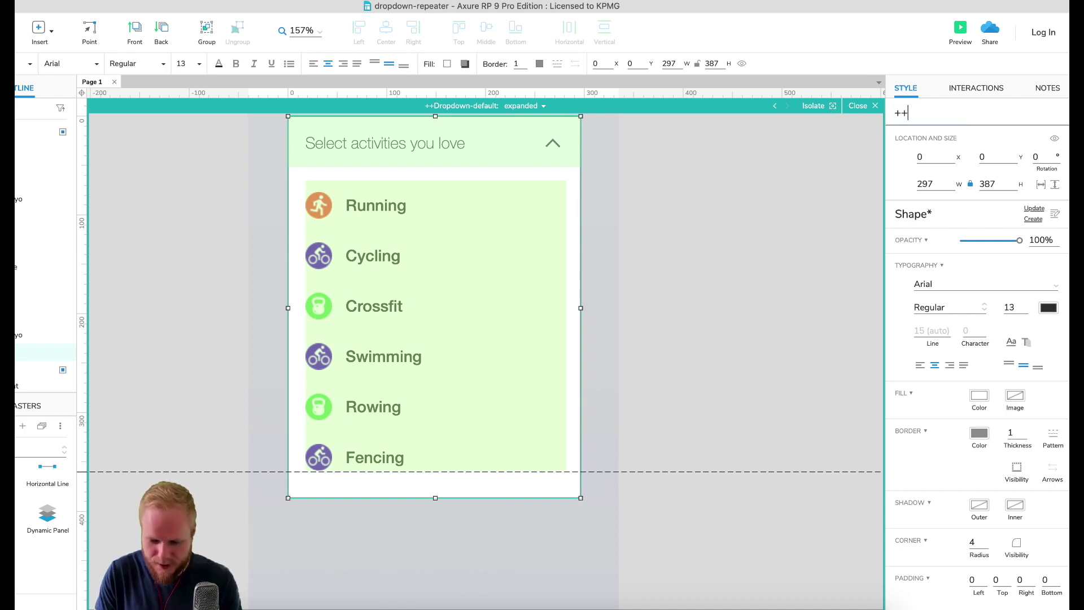
text(Dropdown)
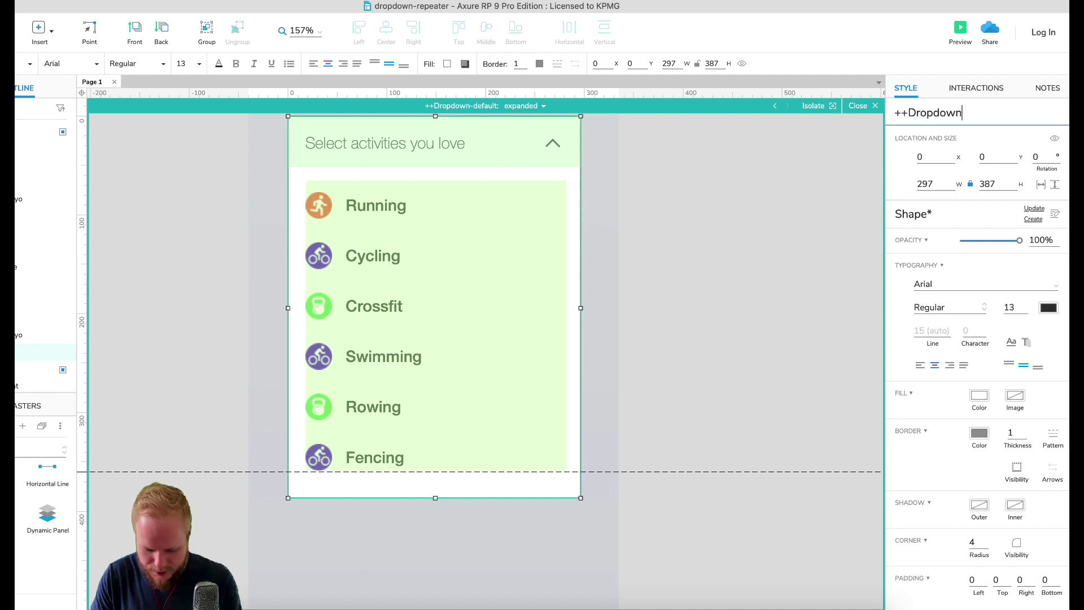
text(BG)
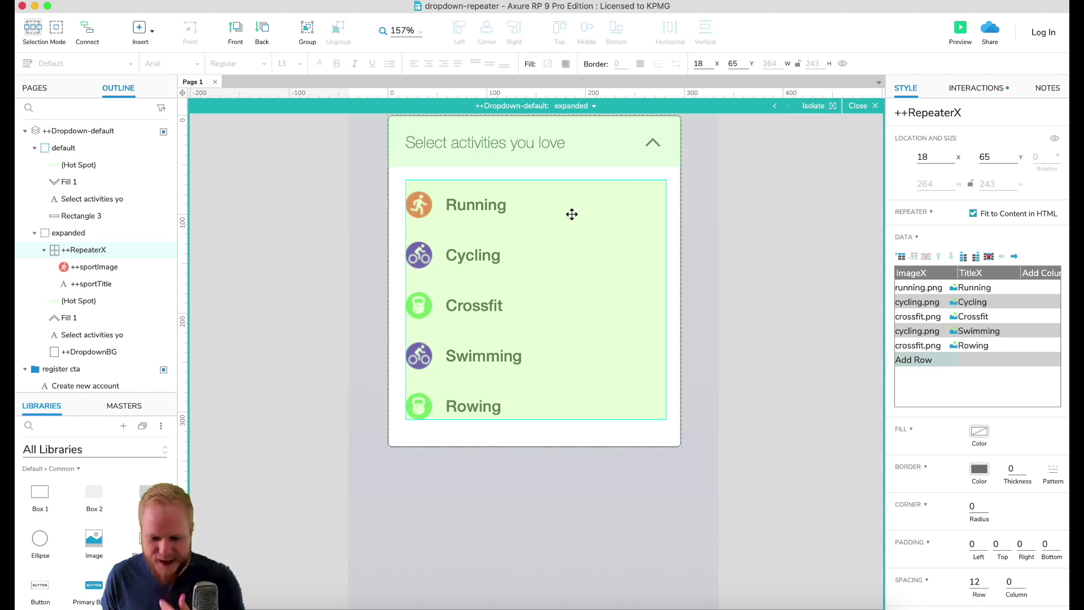
Step: Inside the repeater item, add a box sized 236 × 49 over the Running row
double_click(568, 212)
click(496, 209)
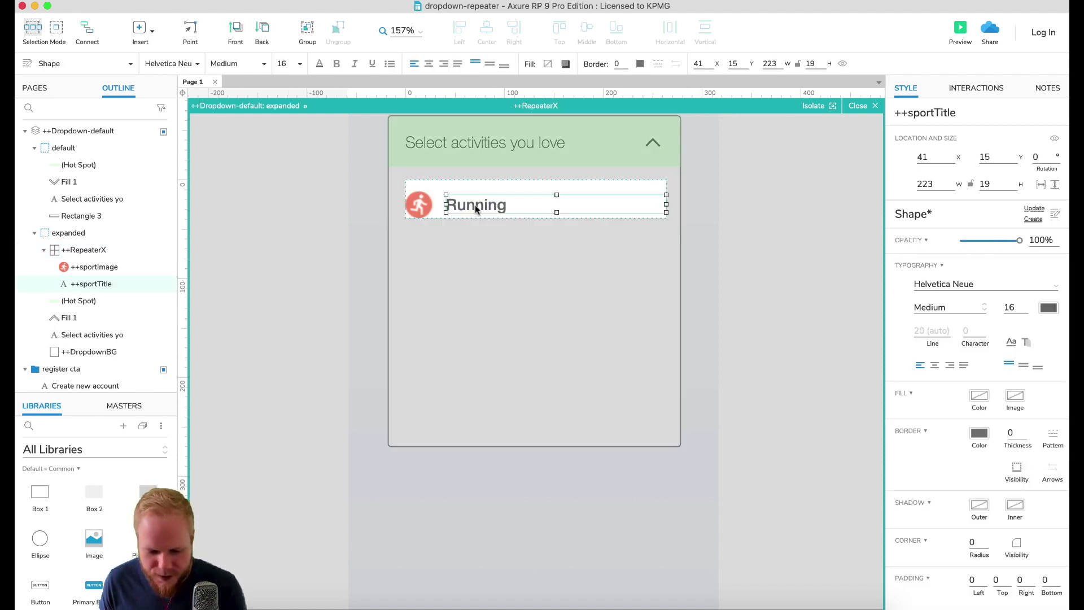
shift+click(423, 204)
click(467, 178)
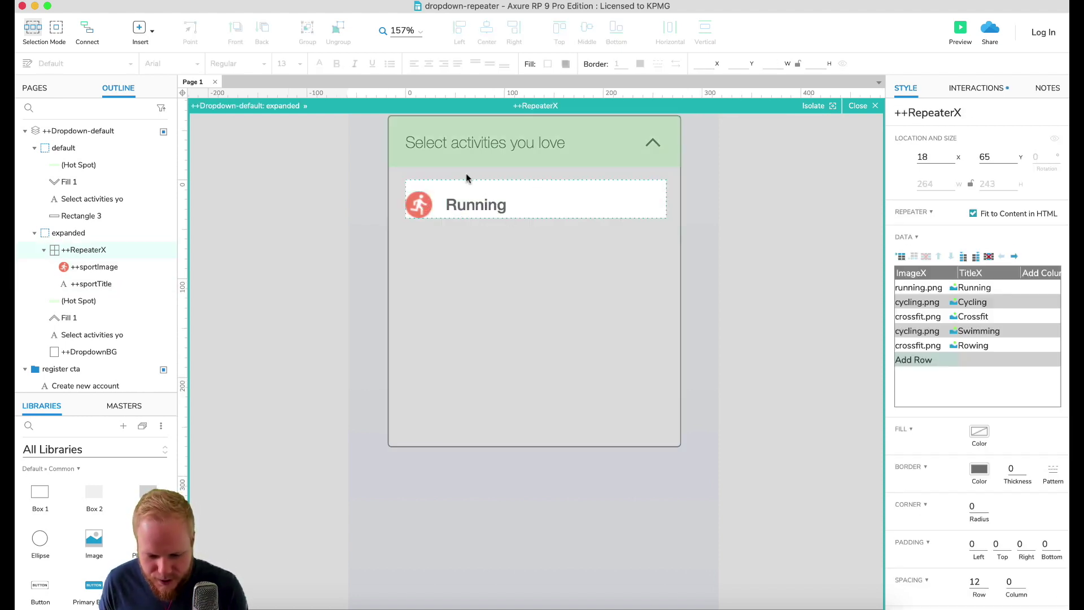
drag(41, 493, 694, 300)
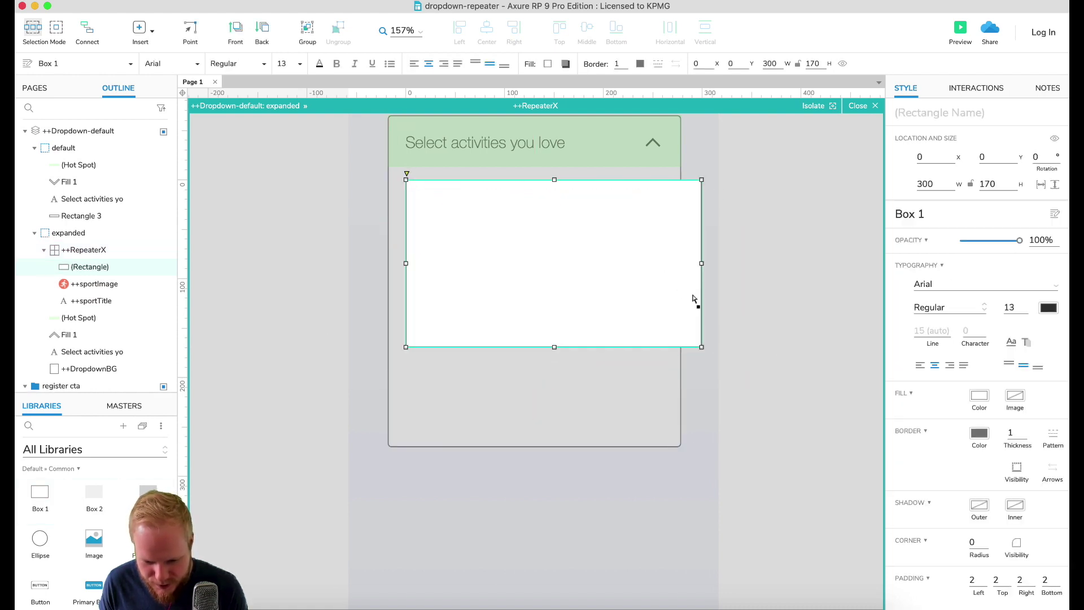
drag(701, 346, 662, 223)
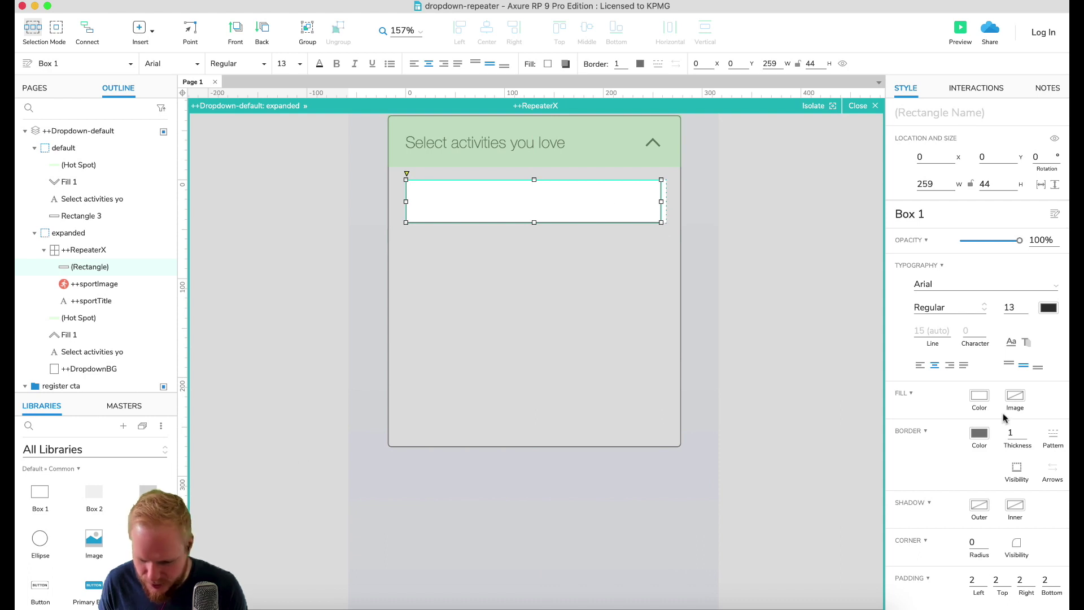
Step: Remove the row box's border, send it behind the icon and title, make it taller, then exit the repeater
click(980, 434)
click(931, 510)
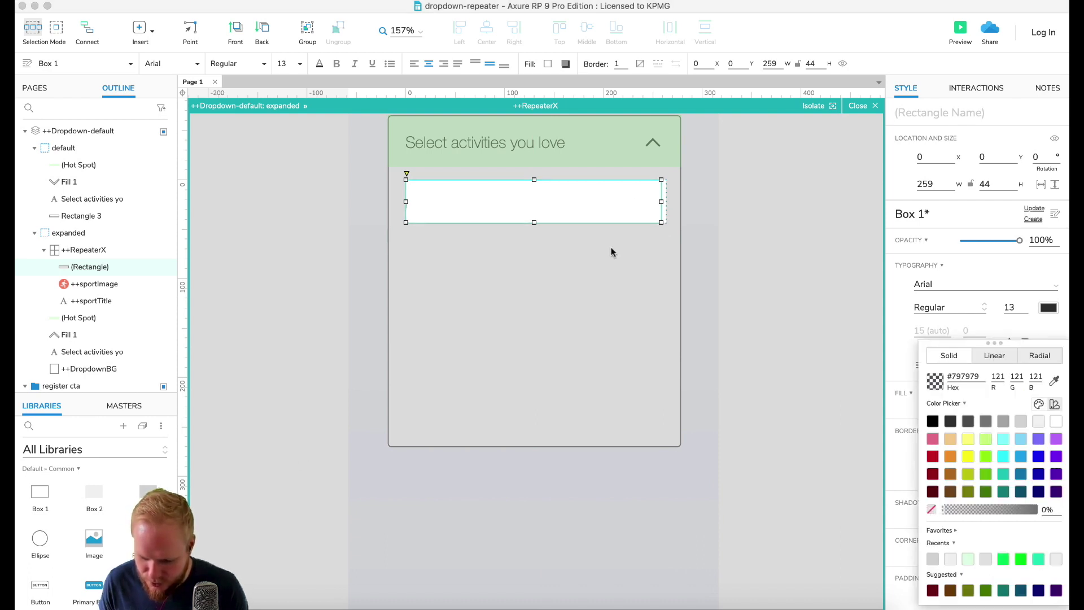
right_click(619, 214)
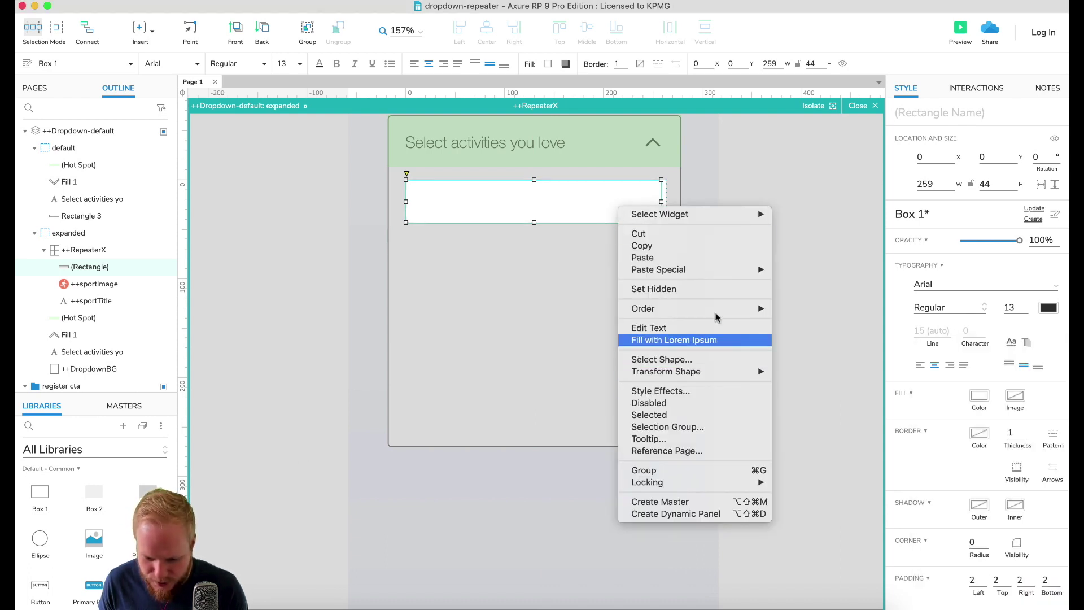
key(super+shift+bracketleft)
drag(535, 222, 534, 235)
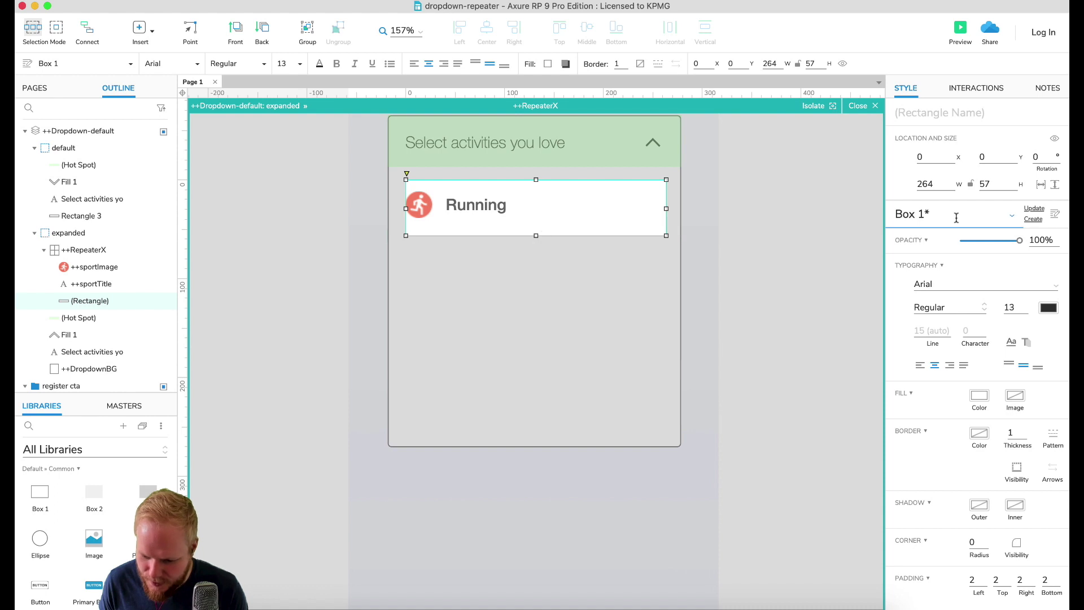
click(859, 105)
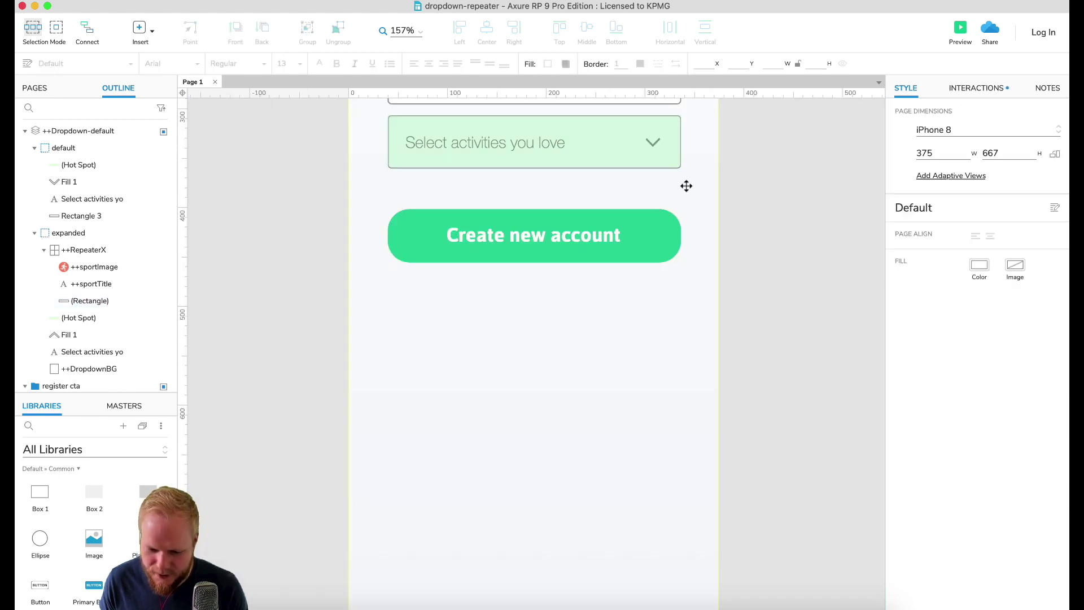
Step: In the dropdown's expanded state, shrink ++DropdownBG to 257 high
double_click(515, 205)
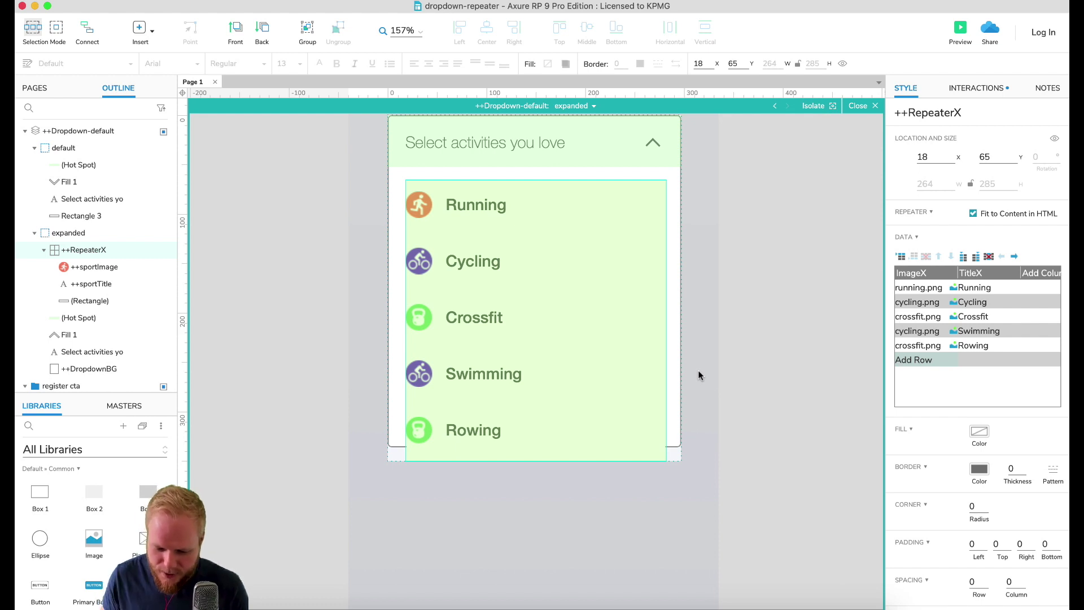
click(672, 395)
drag(535, 446, 534, 368)
click(707, 405)
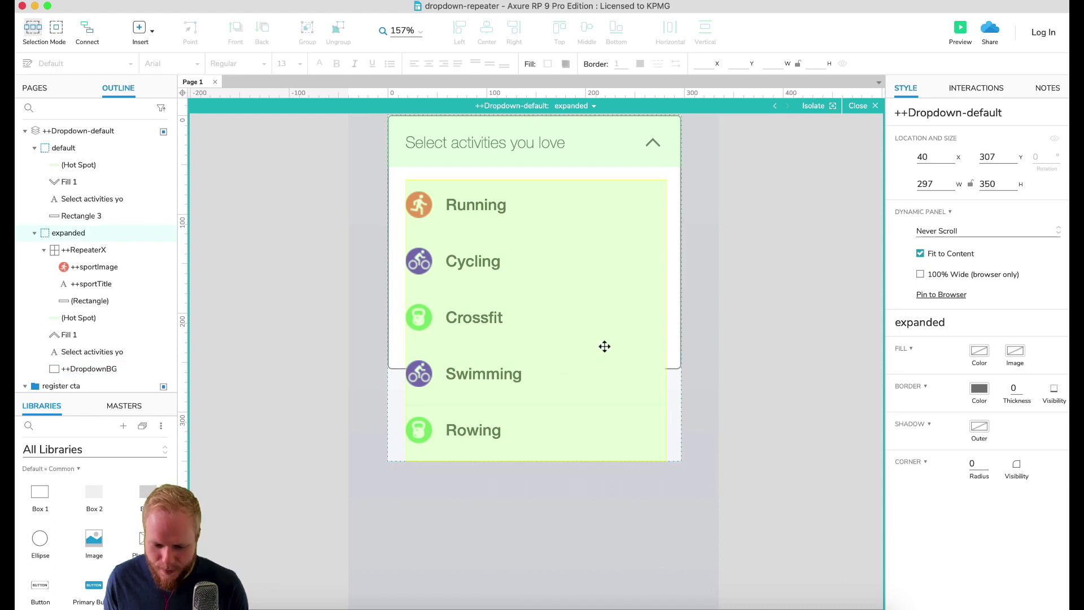
click(677, 329)
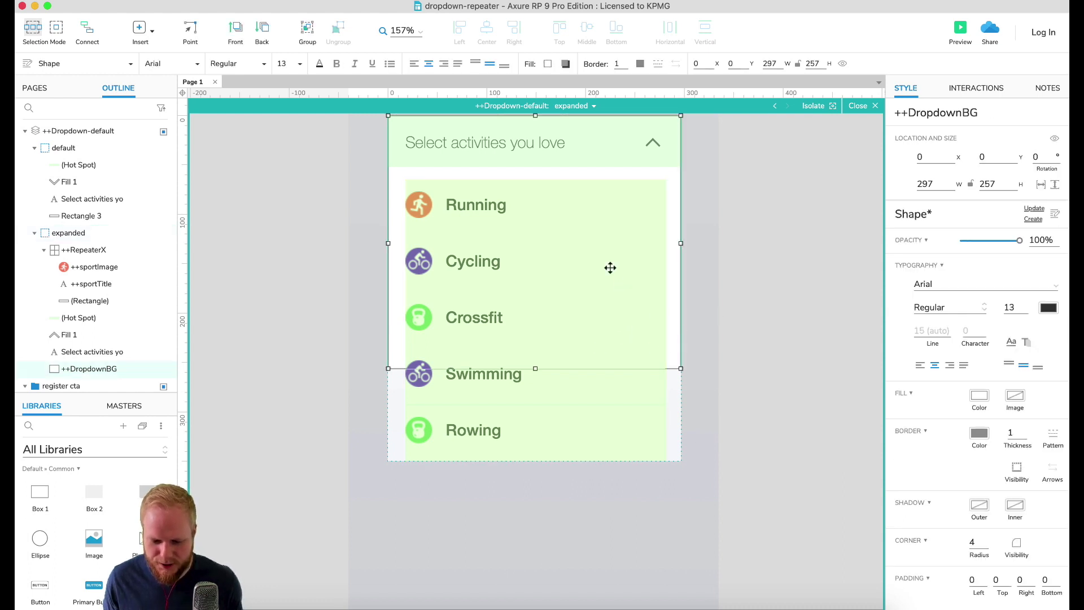
click(858, 105)
Step: Add an OnPageLoad event with a Set Size action targeting ++DropdownBG
click(977, 89)
click(976, 124)
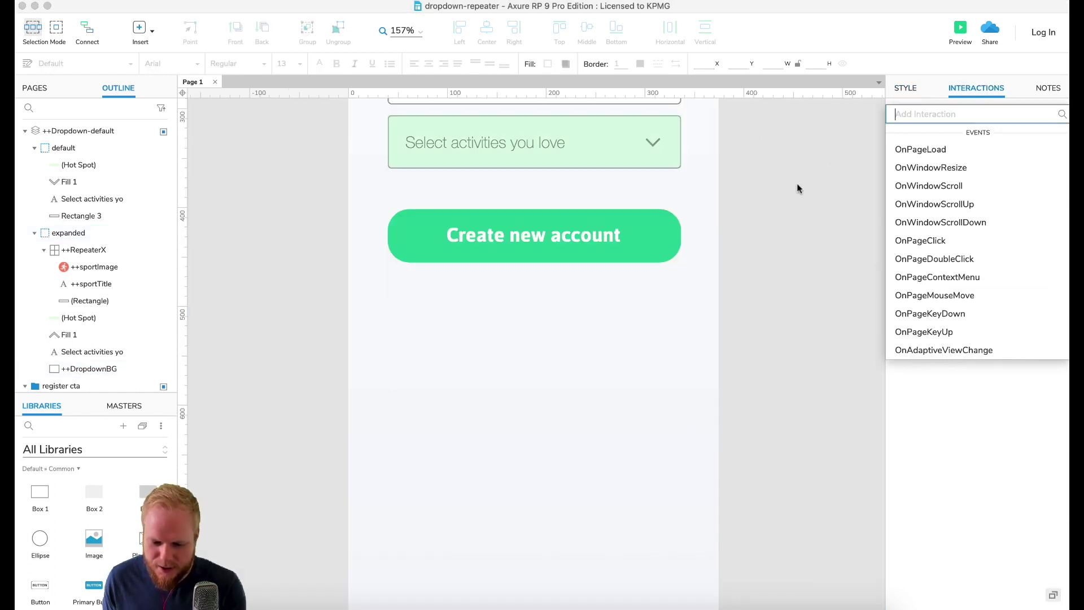
click(920, 150)
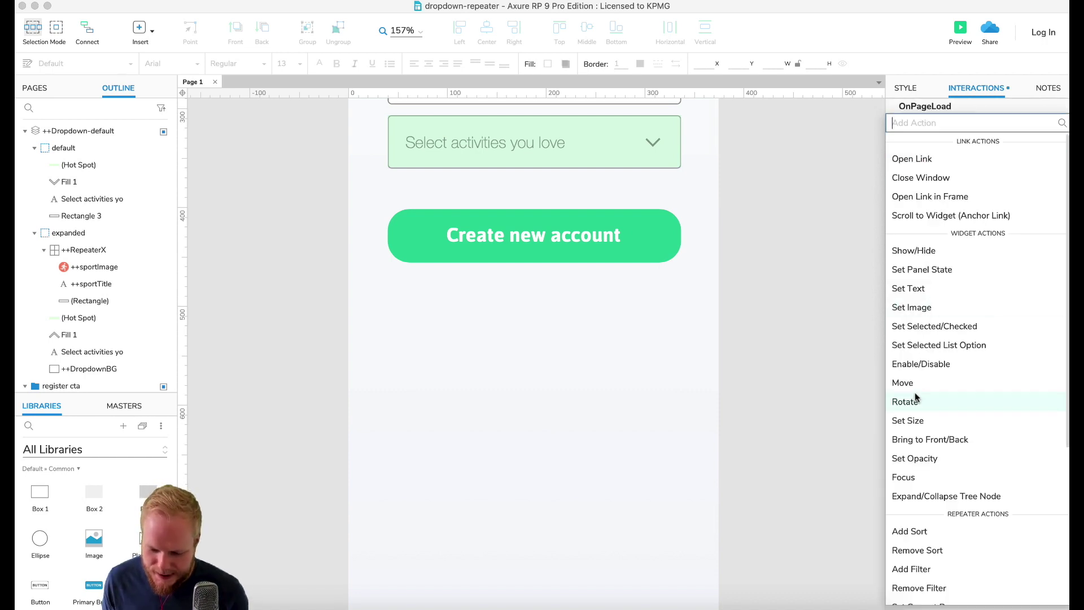
click(914, 424)
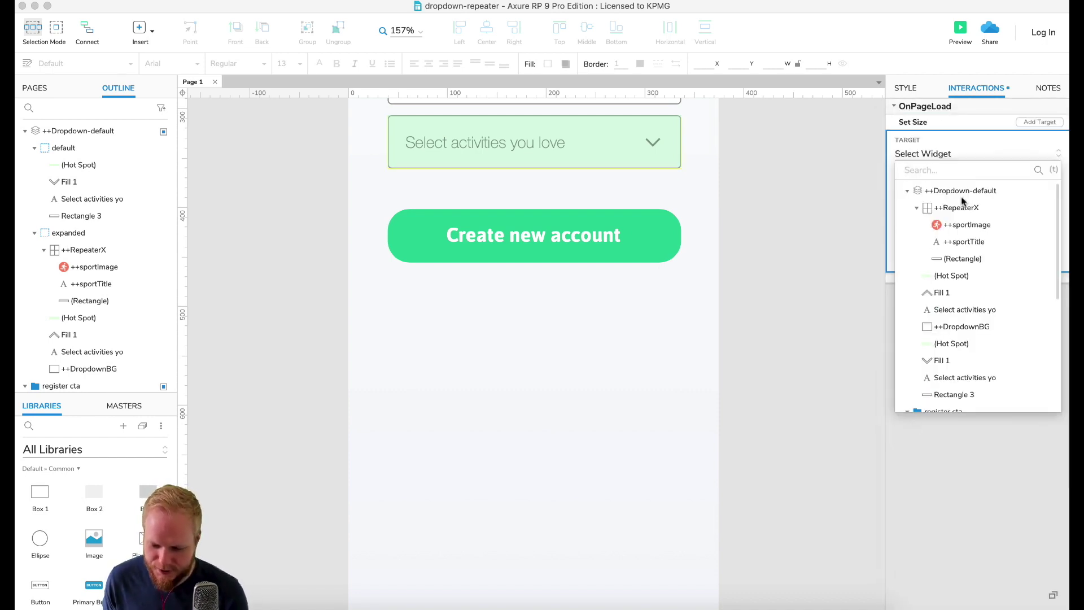
click(967, 330)
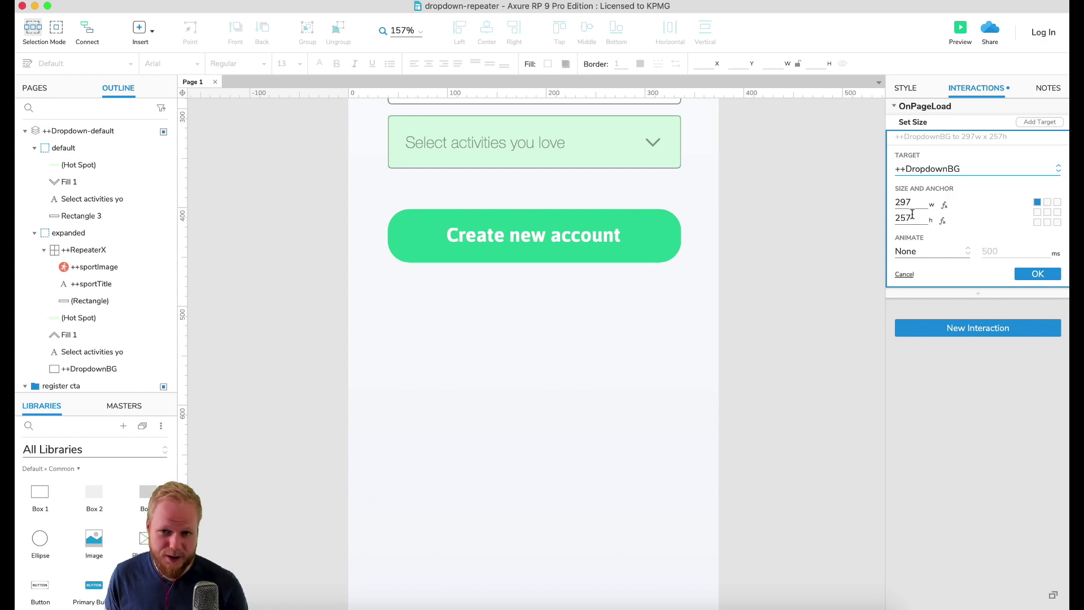
Step: Clear the fixed 257 height and add local variable LVAR1 referring to widget ++RepeaterX
click(943, 221)
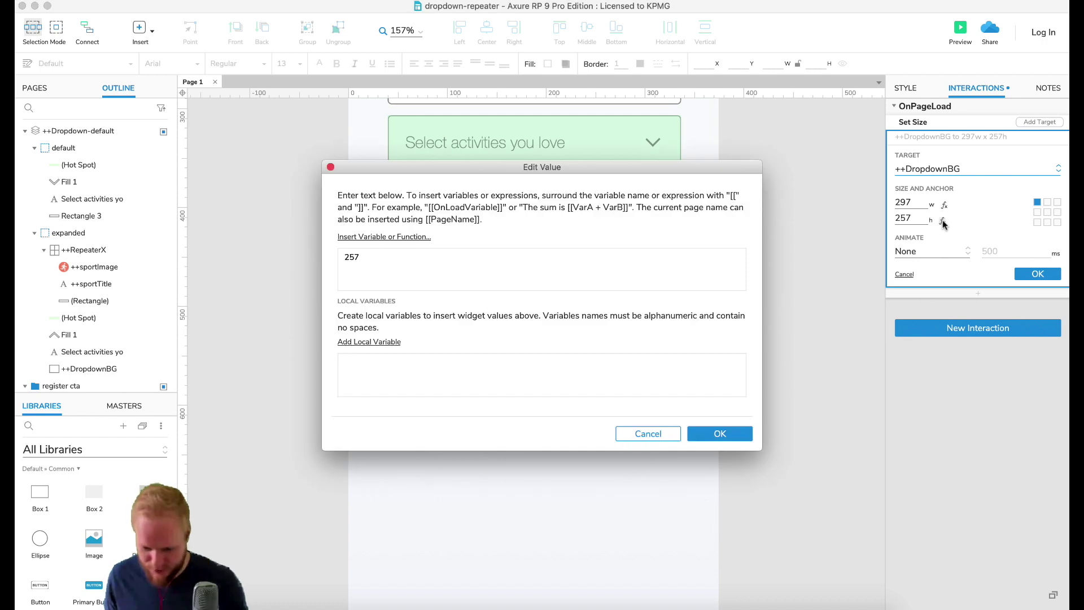
double_click(352, 260)
key(BackSpace)
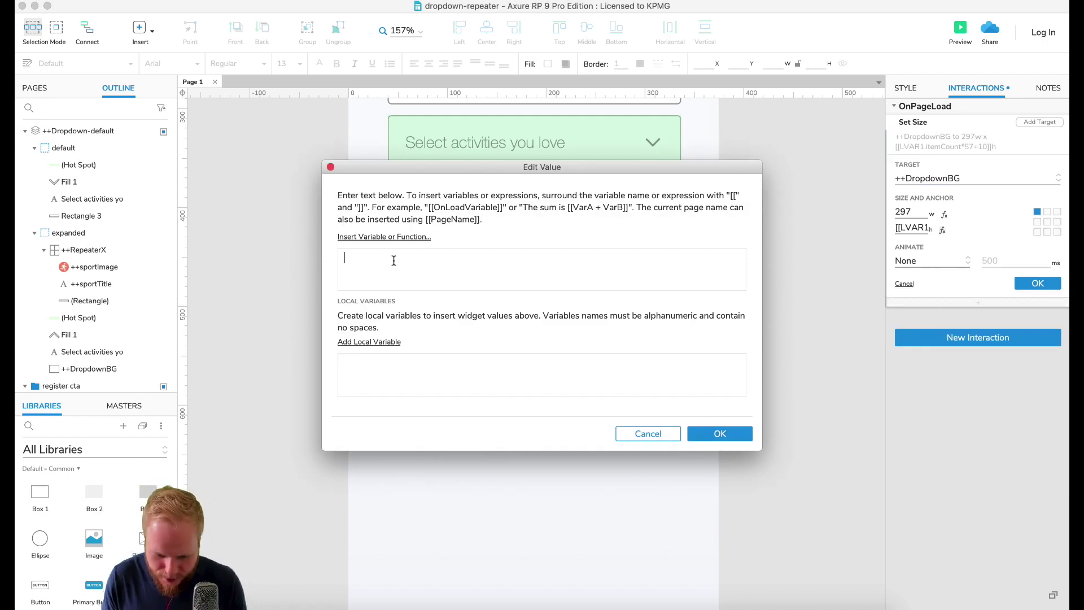
click(386, 343)
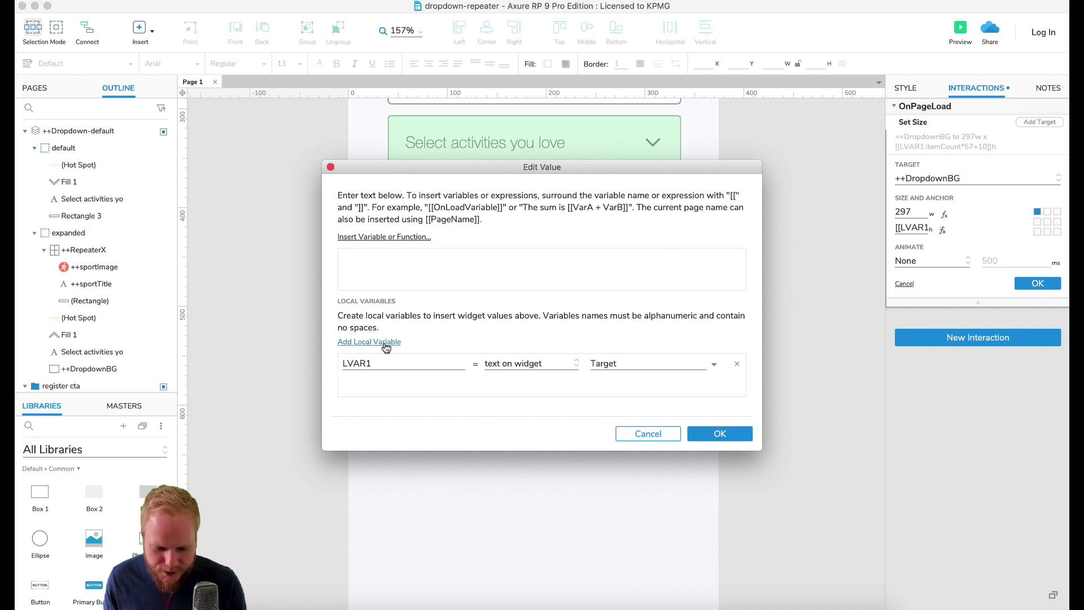
click(567, 365)
click(533, 492)
click(631, 362)
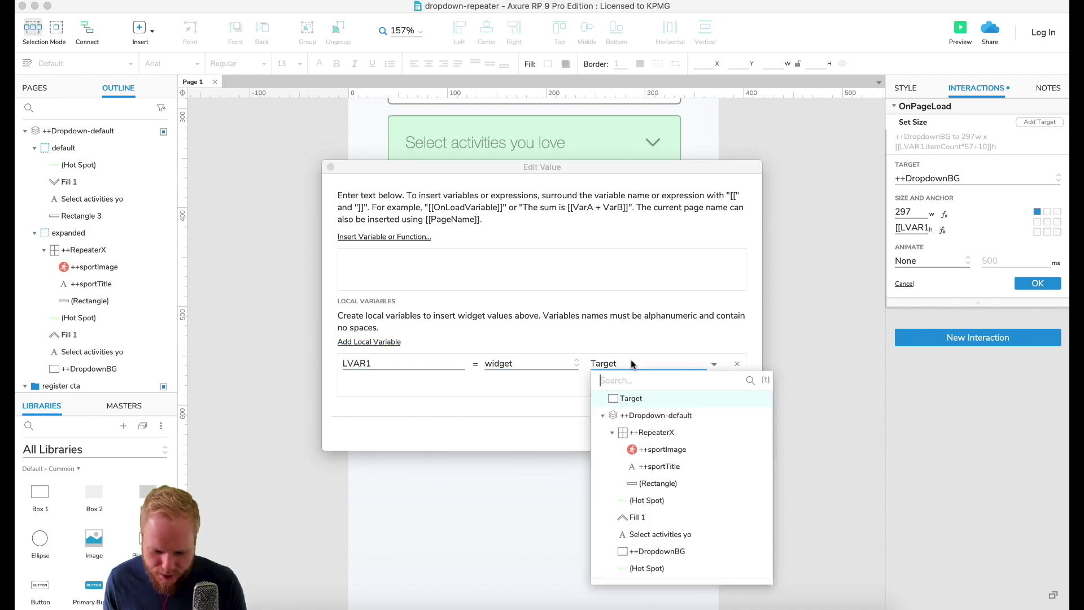
click(655, 435)
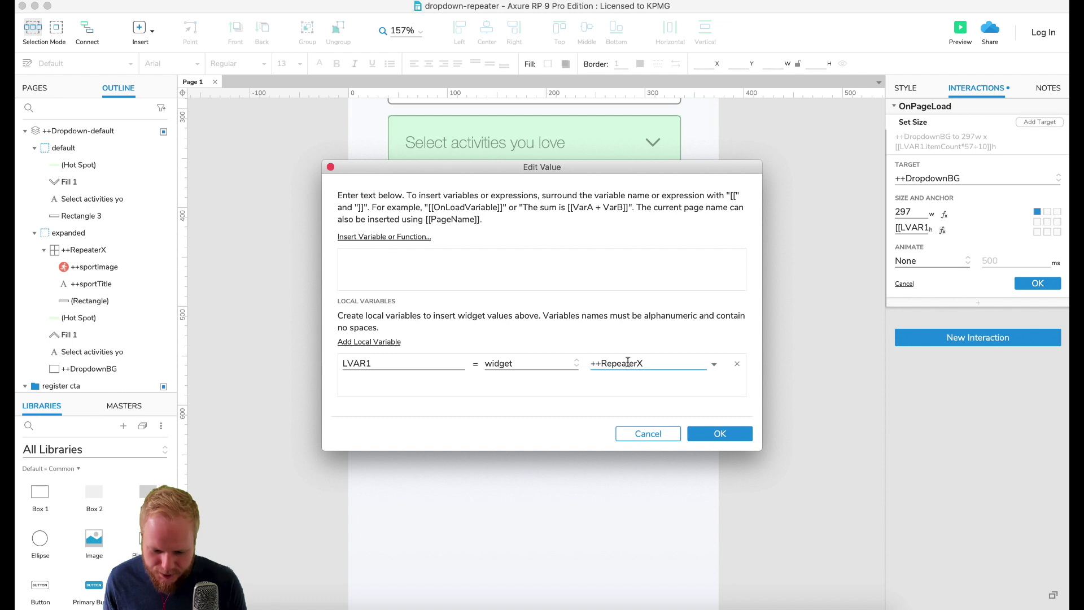
Step: Set the height expression to [[LVAR1.visibleItemCount*57+10]] and confirm
click(491, 257)
text([[LVAR1.itemCount)
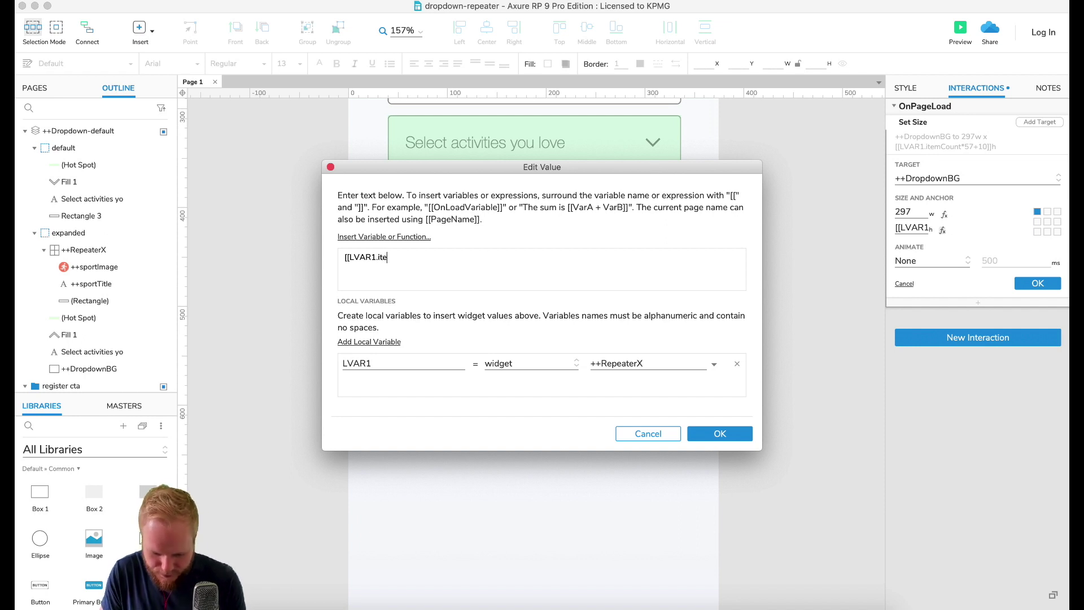
click(411, 237)
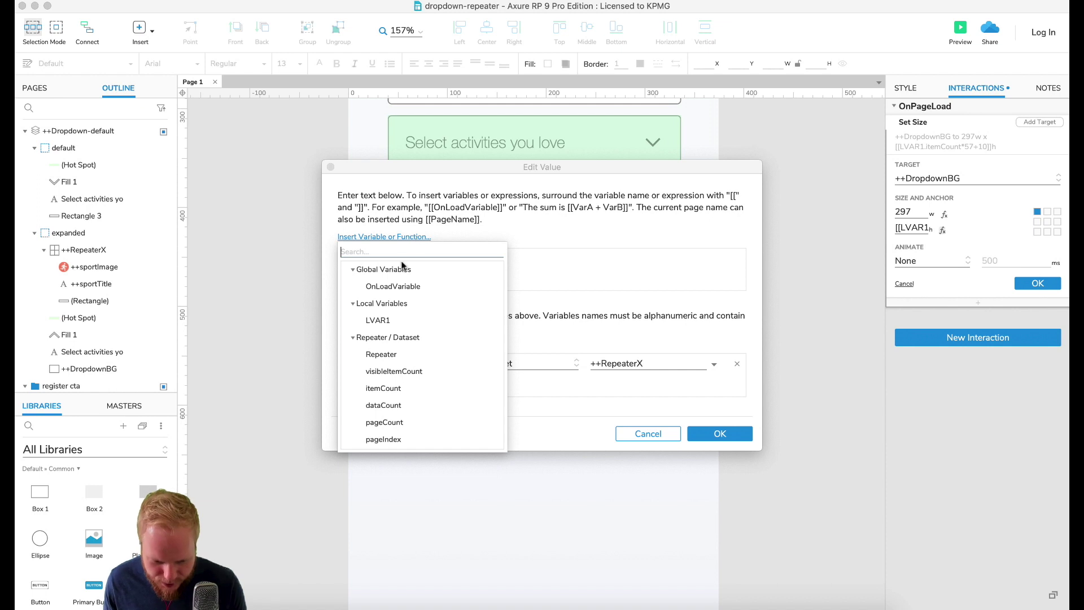
click(410, 371)
drag(417, 257, 342, 256)
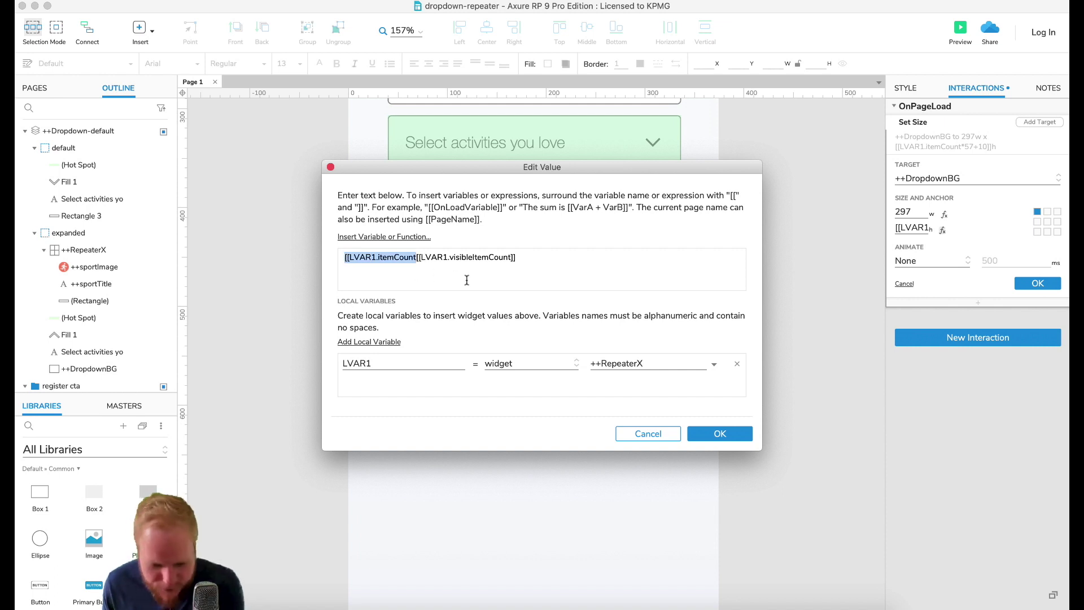
key(BackSpace)
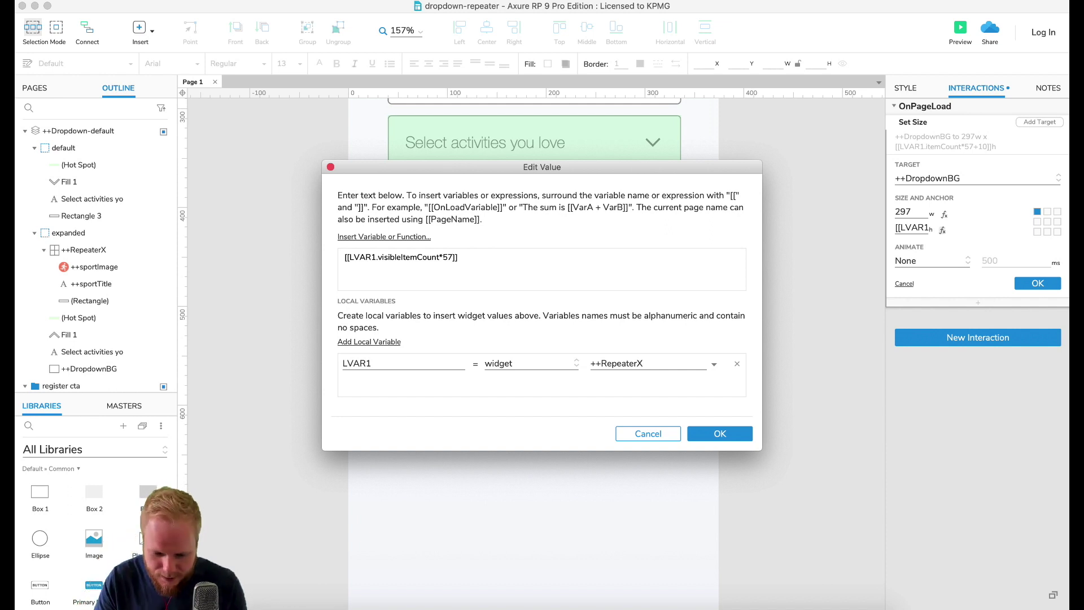
text(+10)
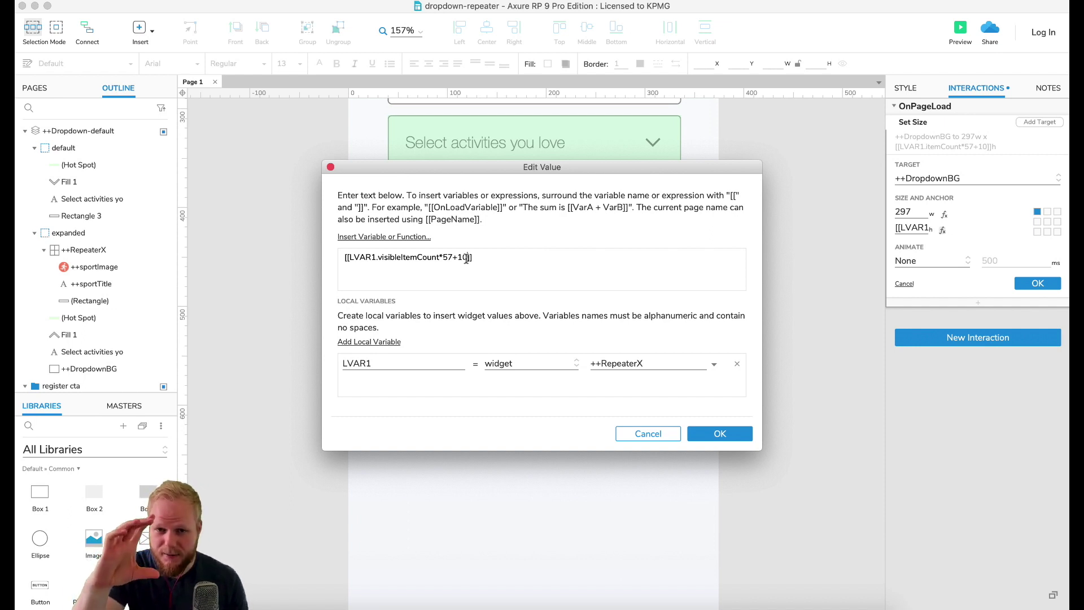
click(712, 434)
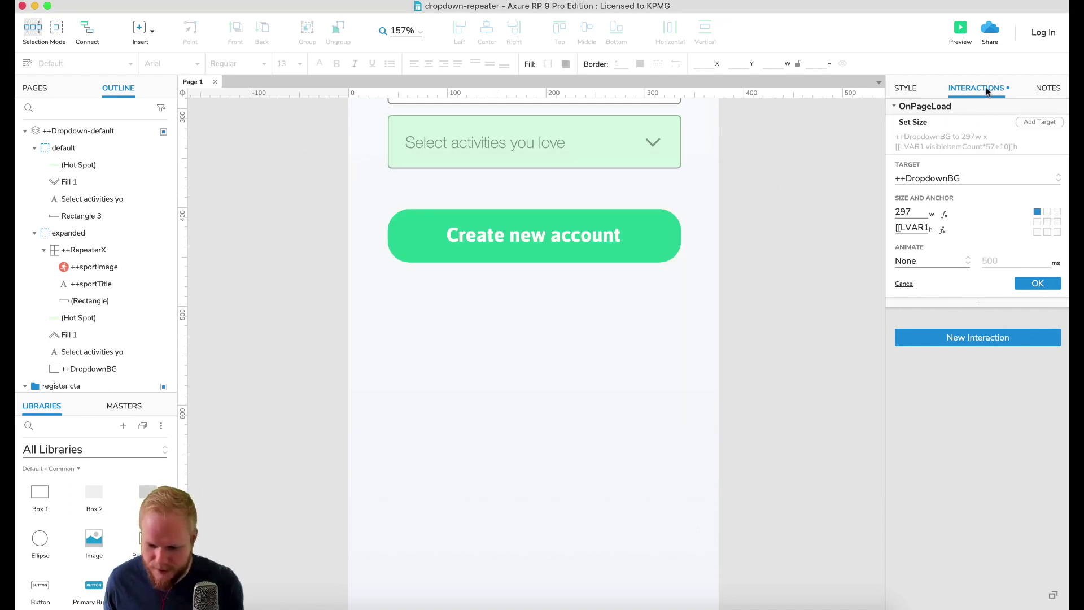
Step: Preview the sign-up page in the browser and scroll through it
click(959, 29)
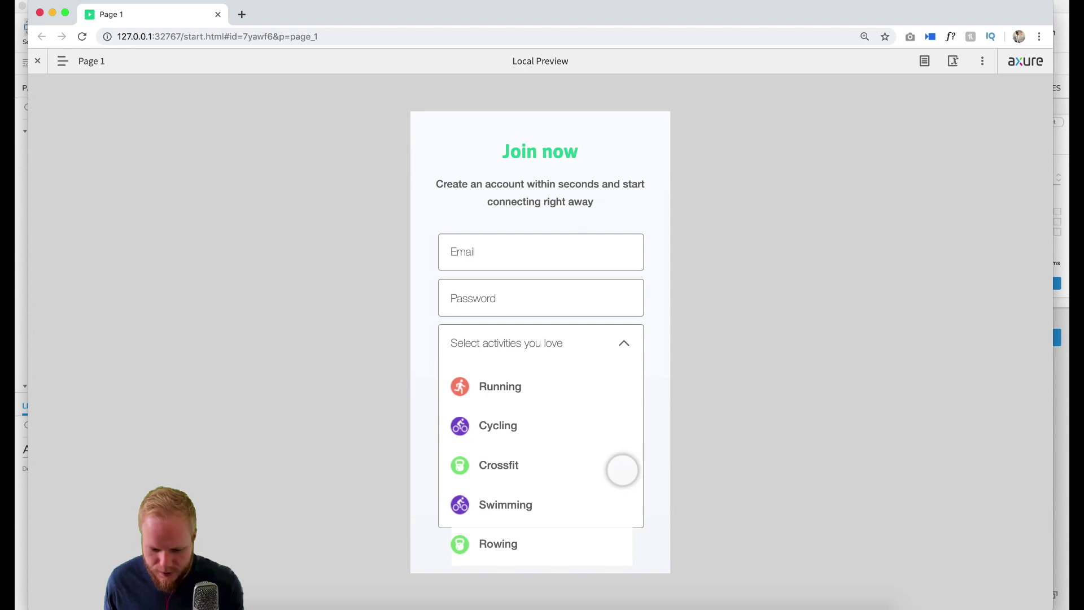
scroll(627, 497, down, 1)
scroll(620, 516, down, 1)
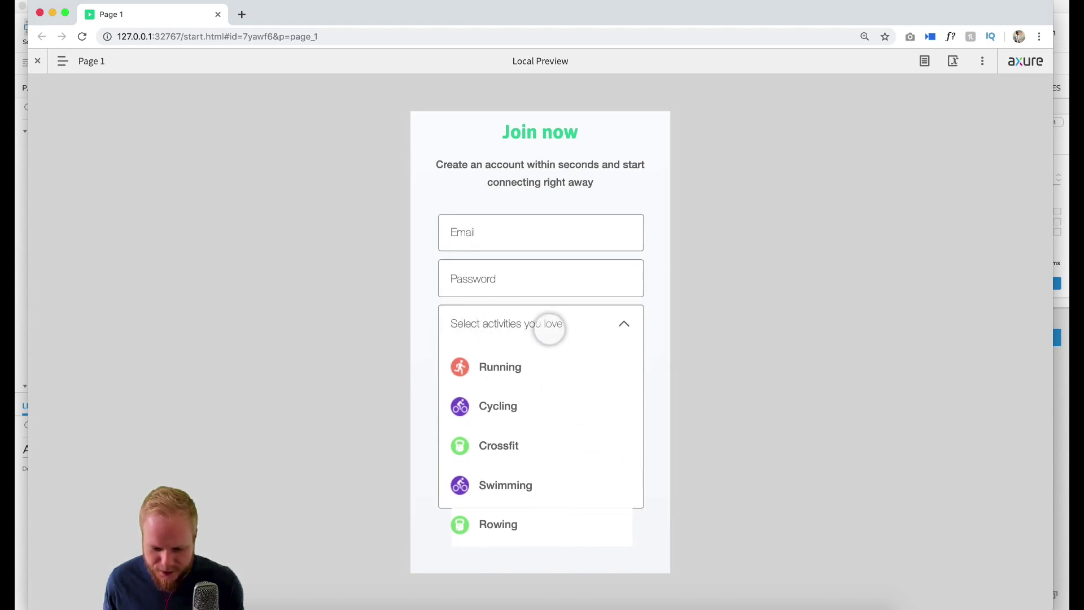
click(217, 14)
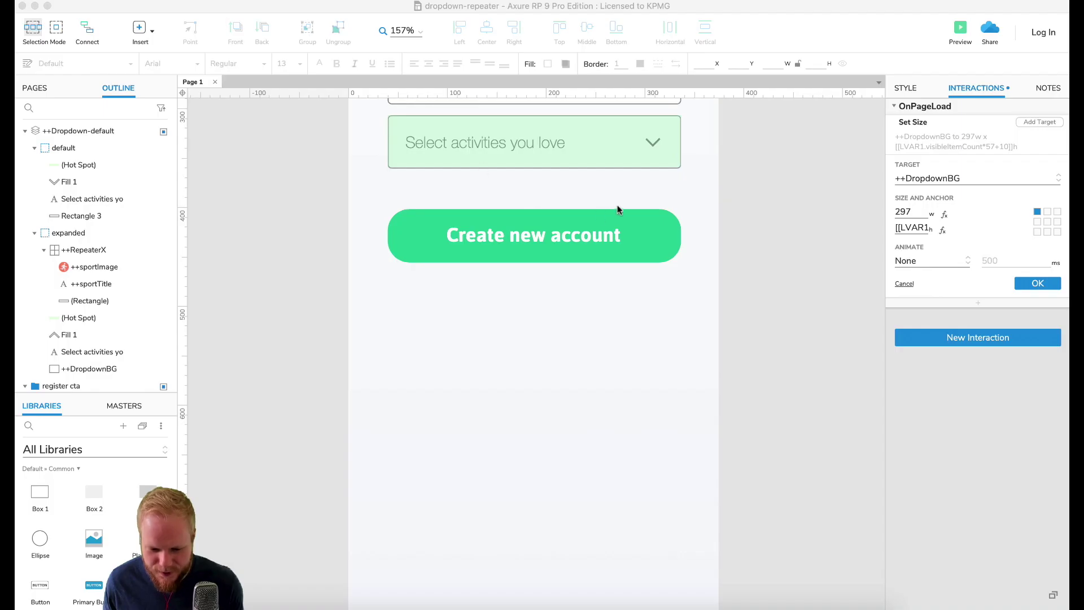
Step: In the expanded state, check the header hot spot's 297 × 65 size, then return to Page 1
double_click(628, 161)
click(576, 105)
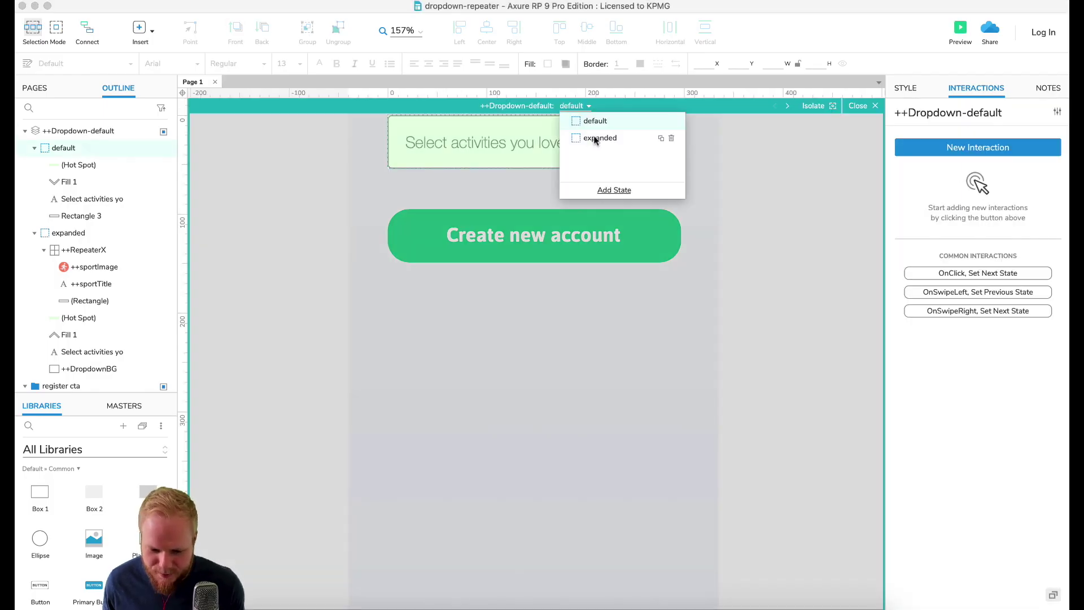
click(594, 139)
scroll(636, 230, up, 5)
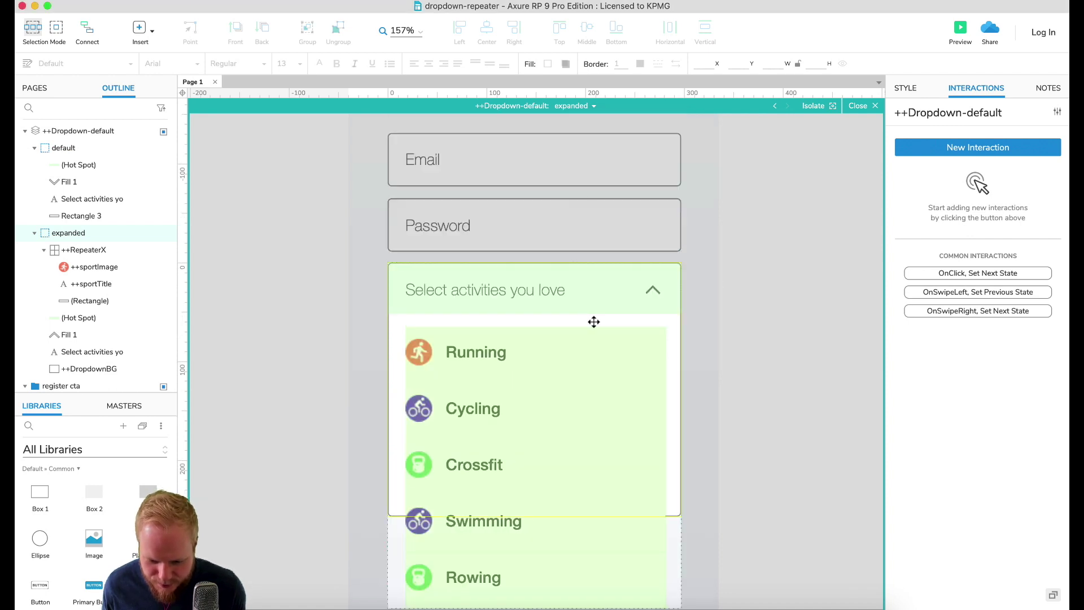
scroll(593, 320, down, 1)
click(511, 266)
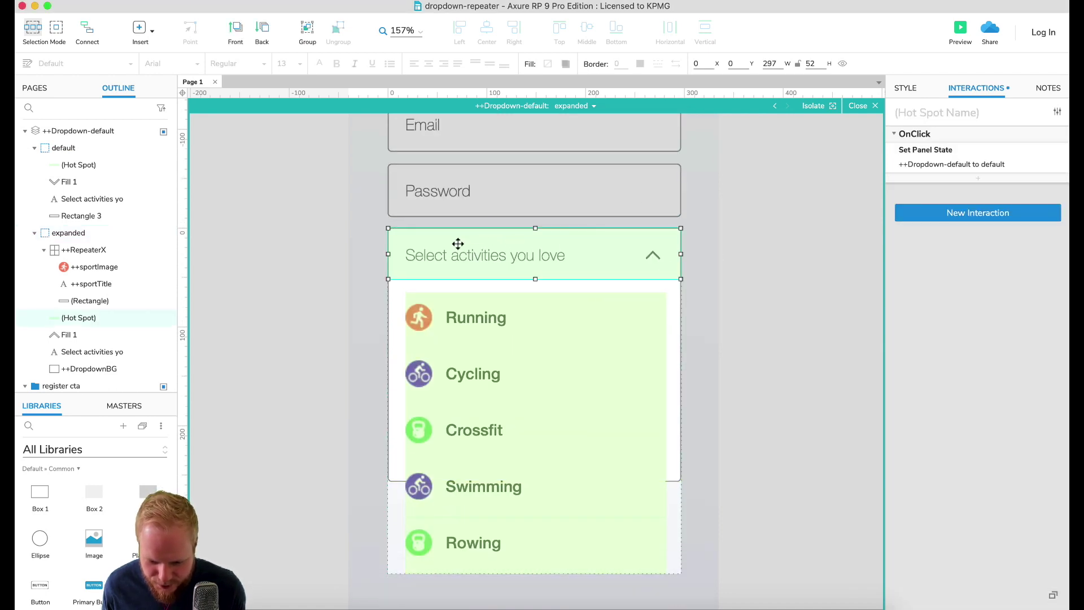
click(906, 88)
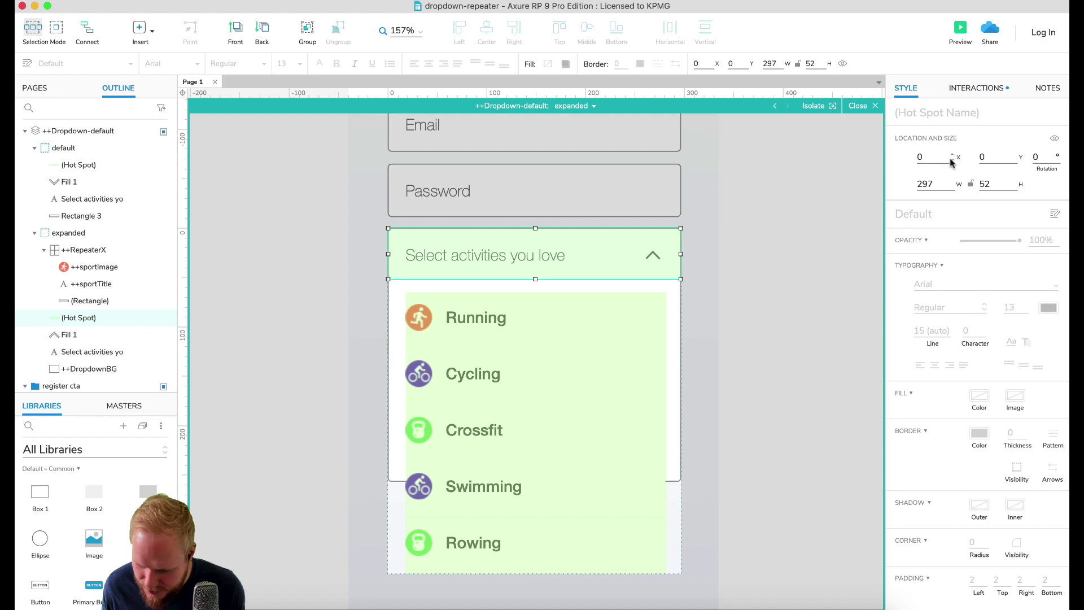
mouse_move(536, 280)
mouse_down()
mouse_move(538, 292)
mouse_move(537, 280)
mouse_up()
click(725, 284)
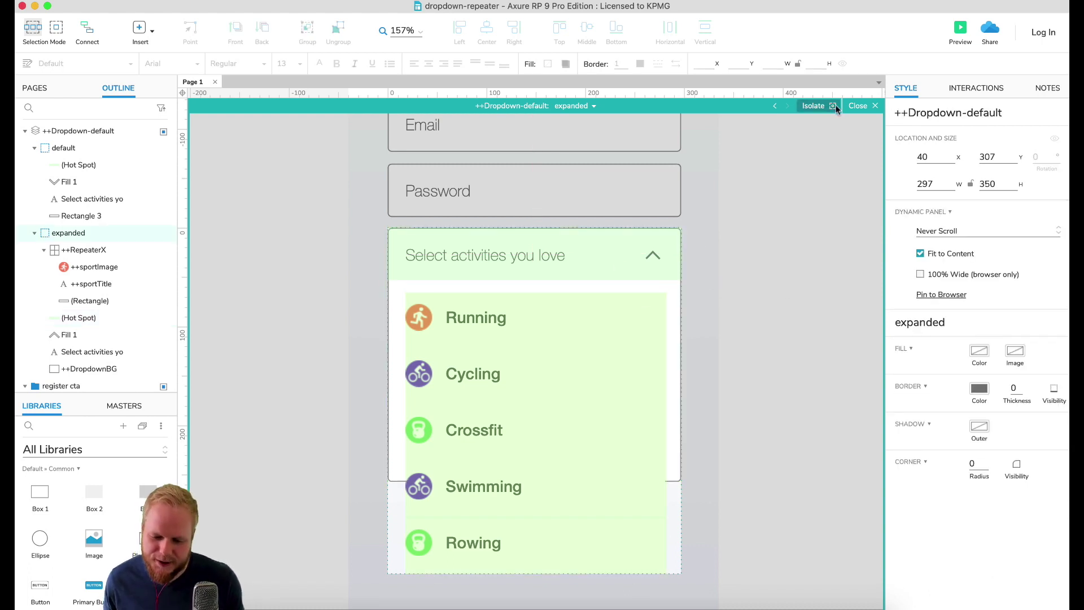
click(862, 106)
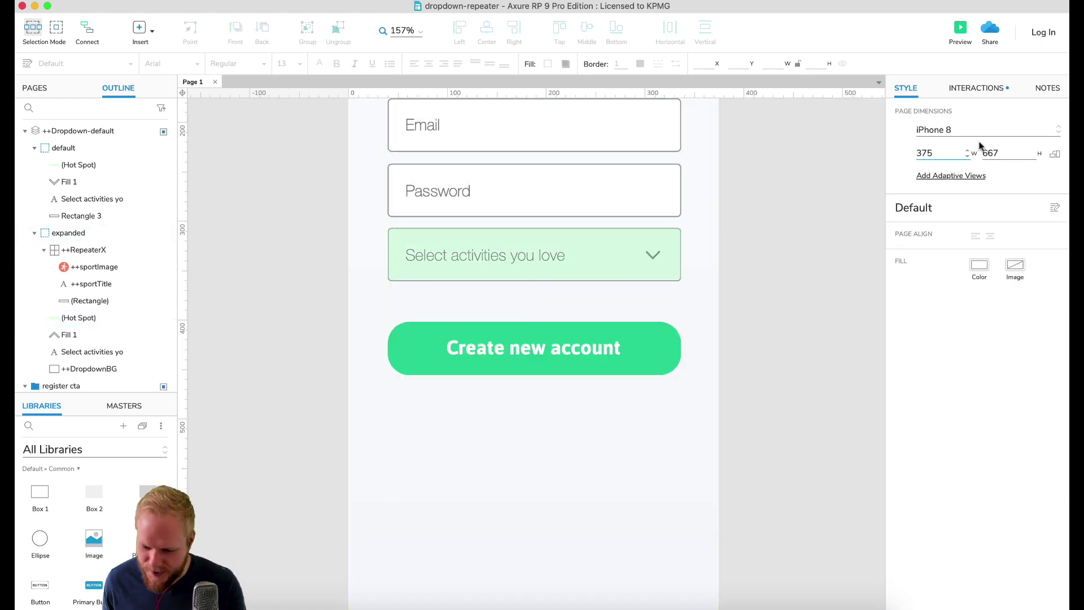
click(977, 89)
Step: Change the OnPageLoad height expression's +10 to +65
click(979, 144)
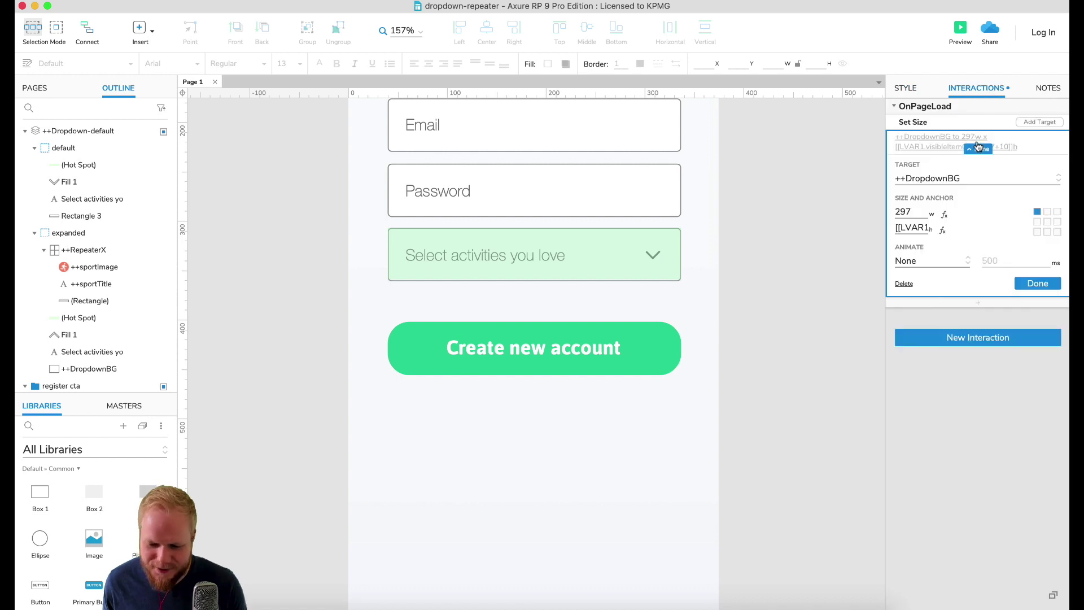
click(942, 230)
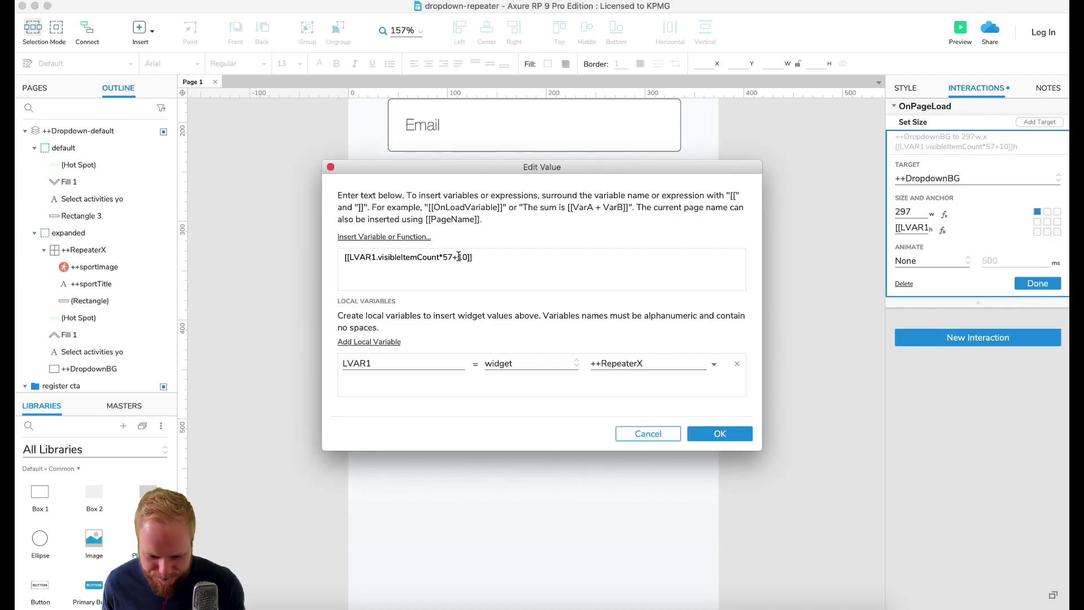
drag(458, 257, 469, 257)
text(75)
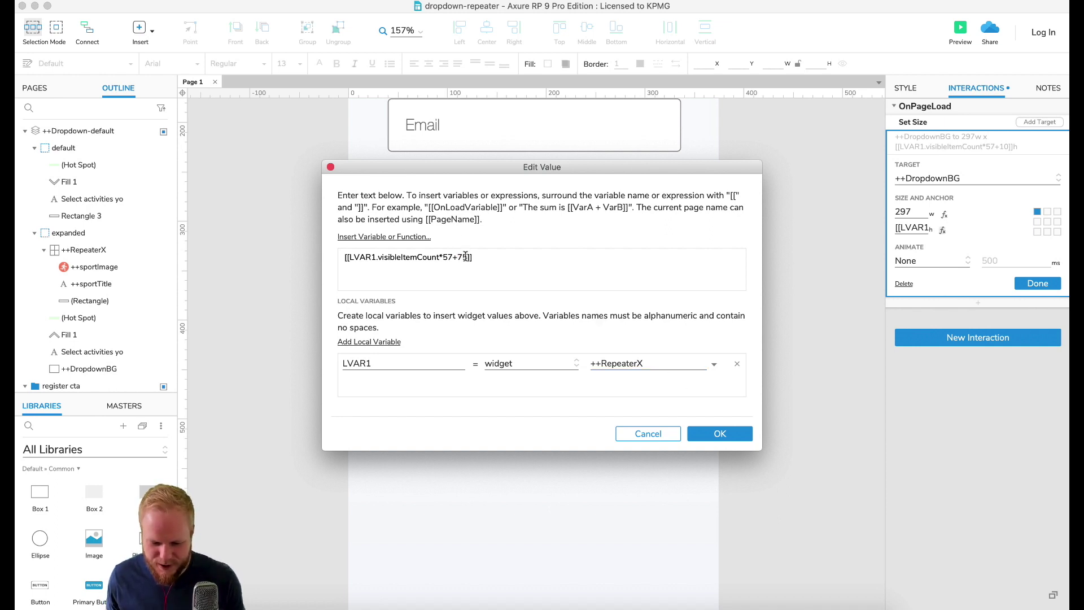
drag(469, 257, 458, 257)
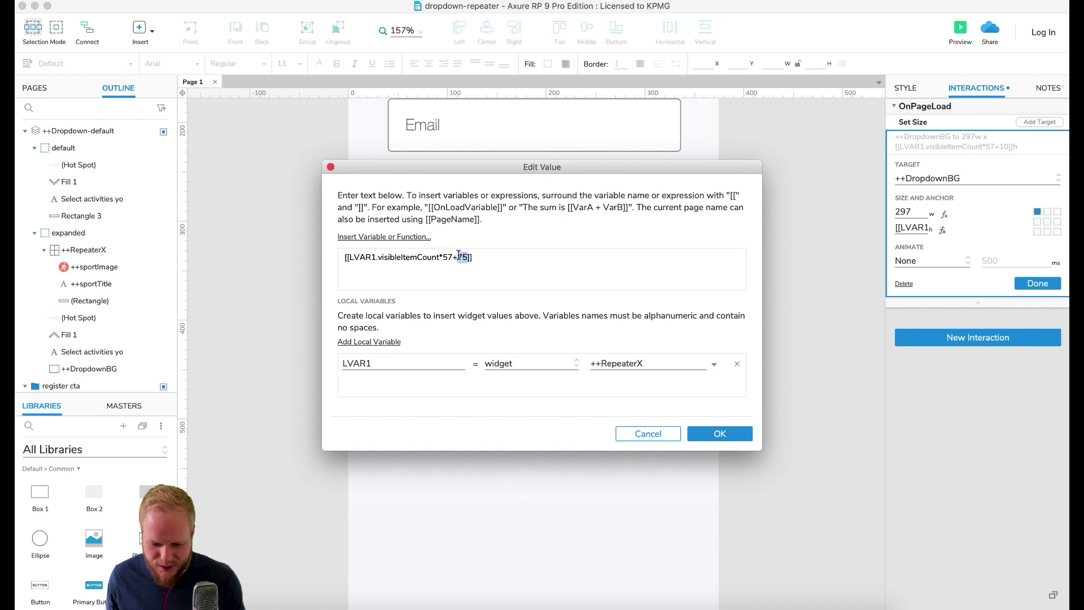
text(65)
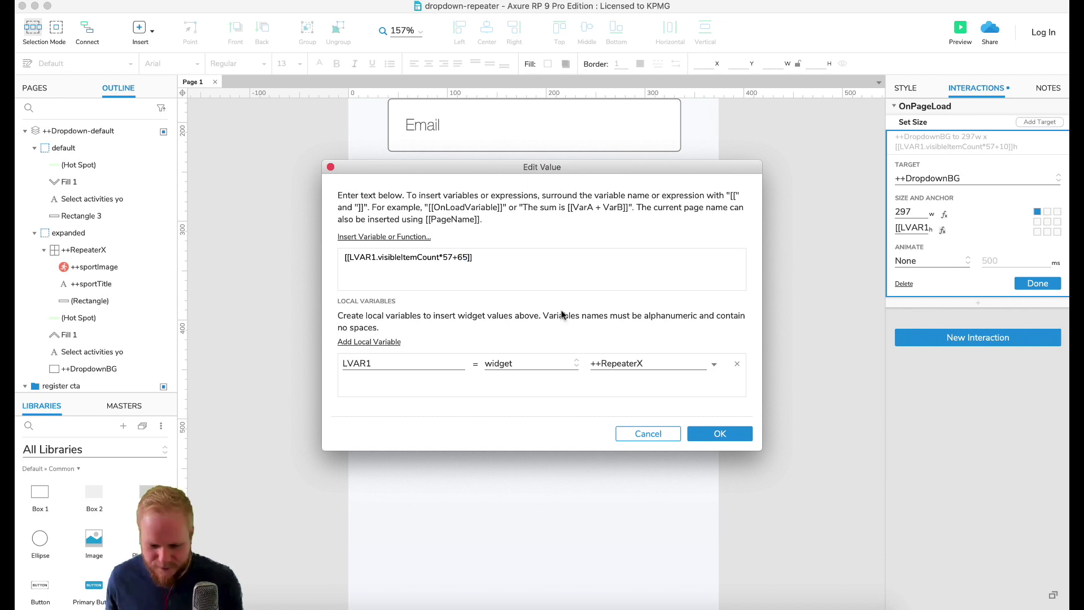
click(726, 433)
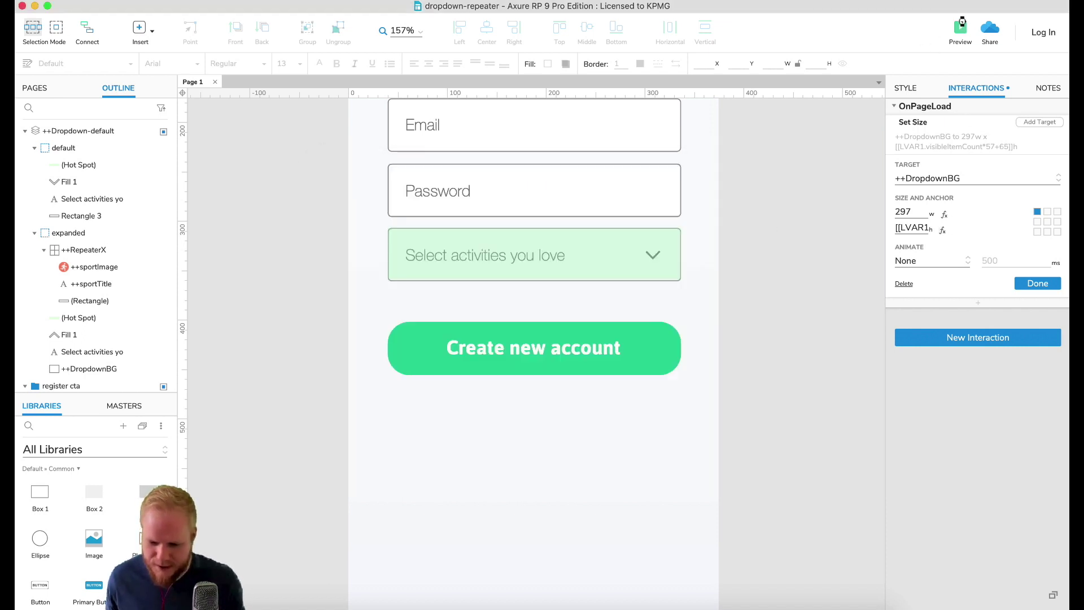
Step: Preview the page and open the activities dropdown to check its height
click(962, 23)
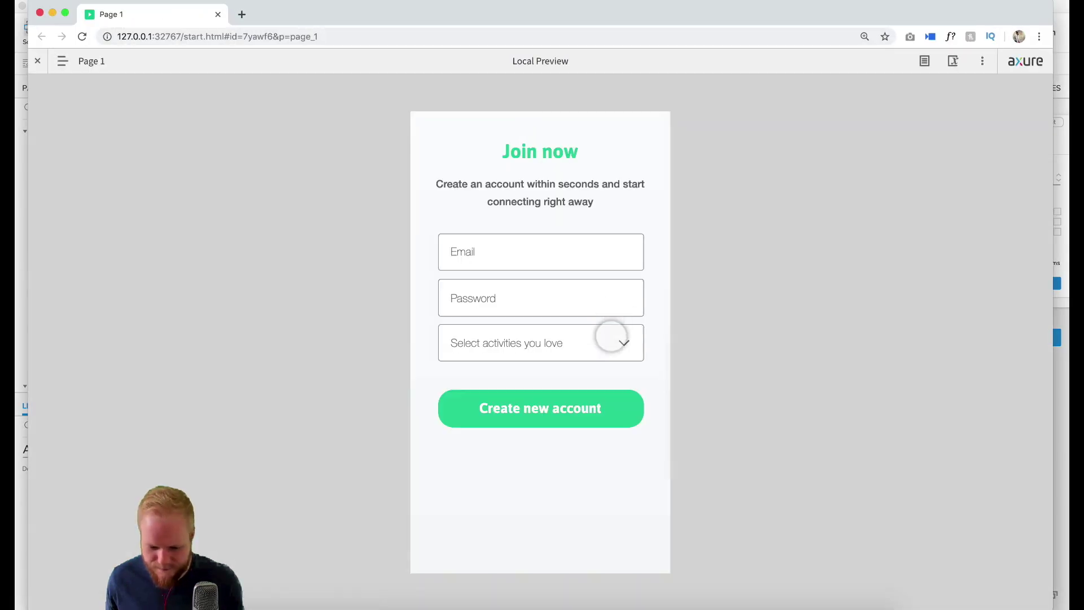
click(611, 337)
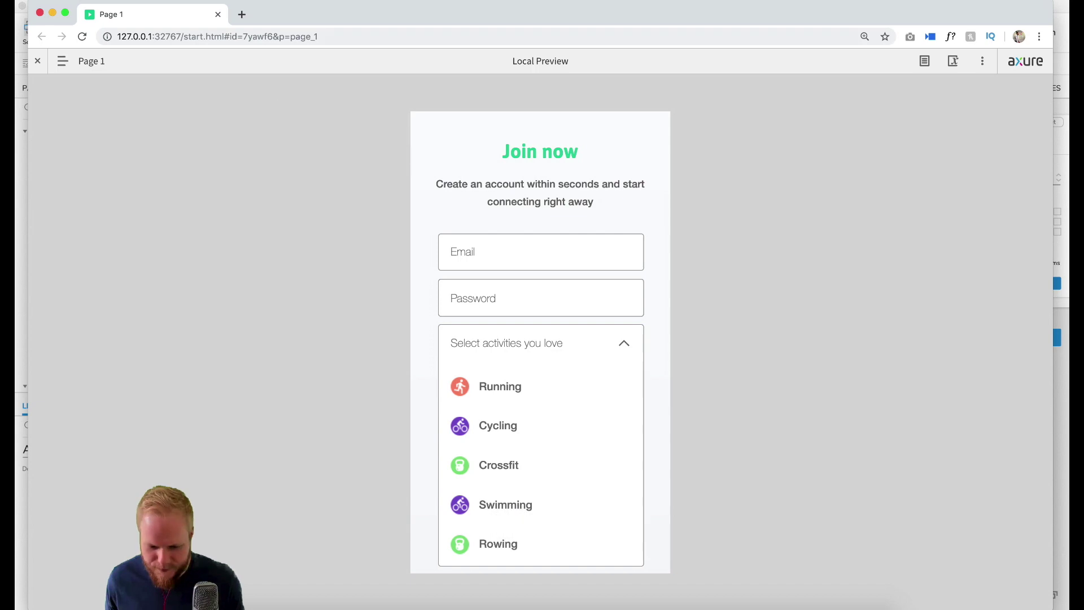
click(218, 14)
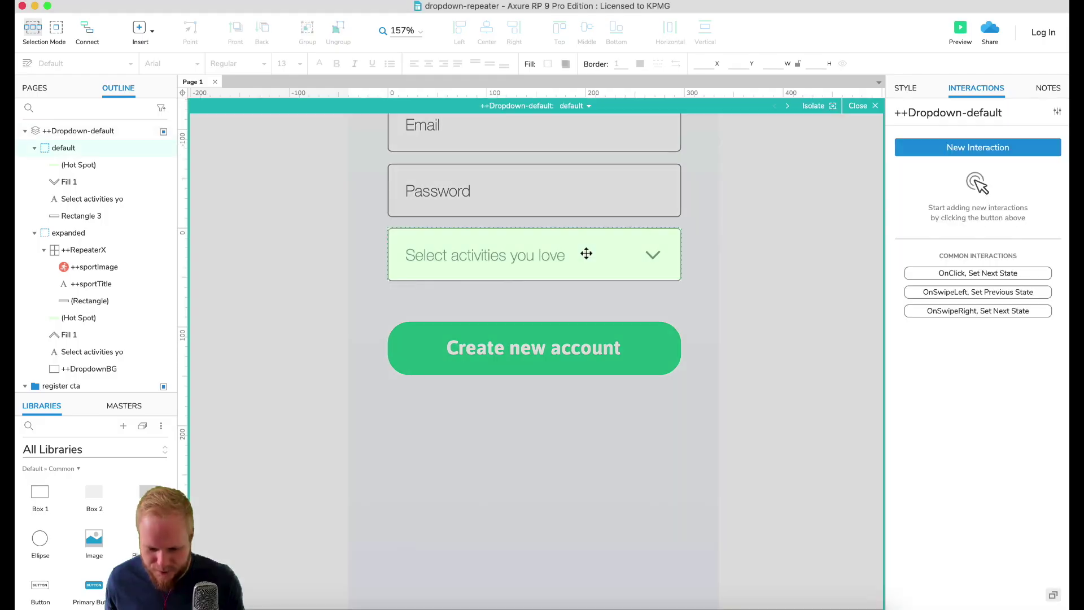
Step: In the expanded state, shorten ++DropdownBG to 95 high
click(580, 105)
click(598, 138)
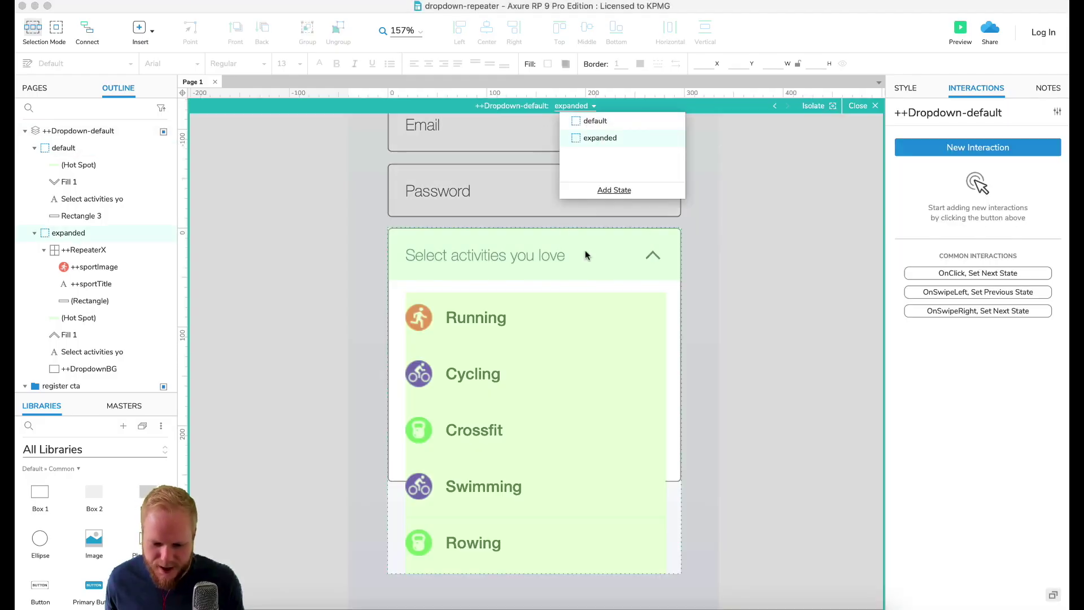
click(664, 465)
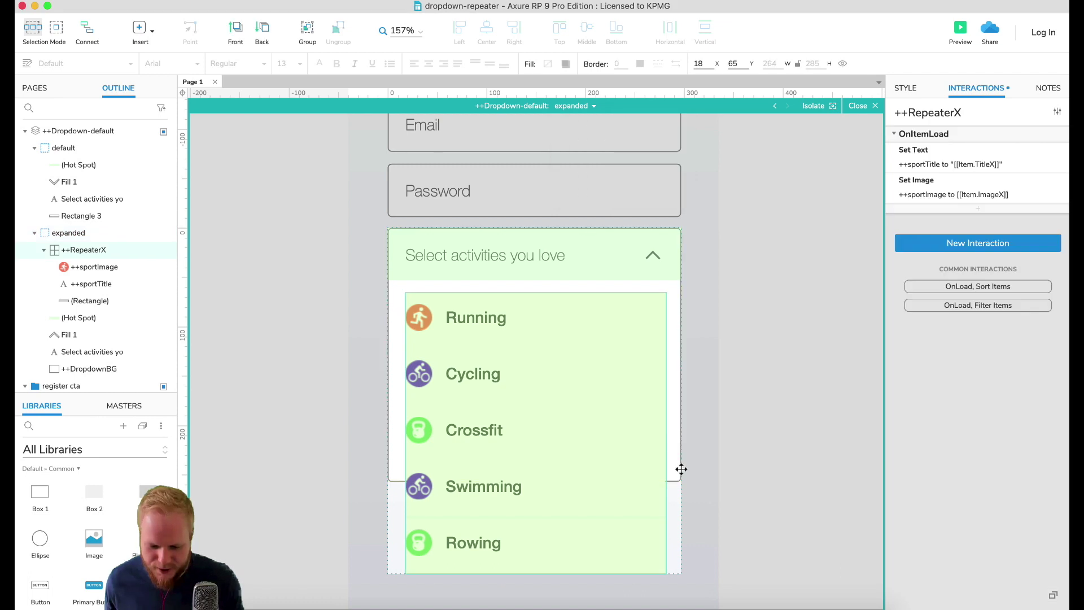
click(682, 470)
drag(536, 482, 528, 324)
scroll(722, 316, down, 5)
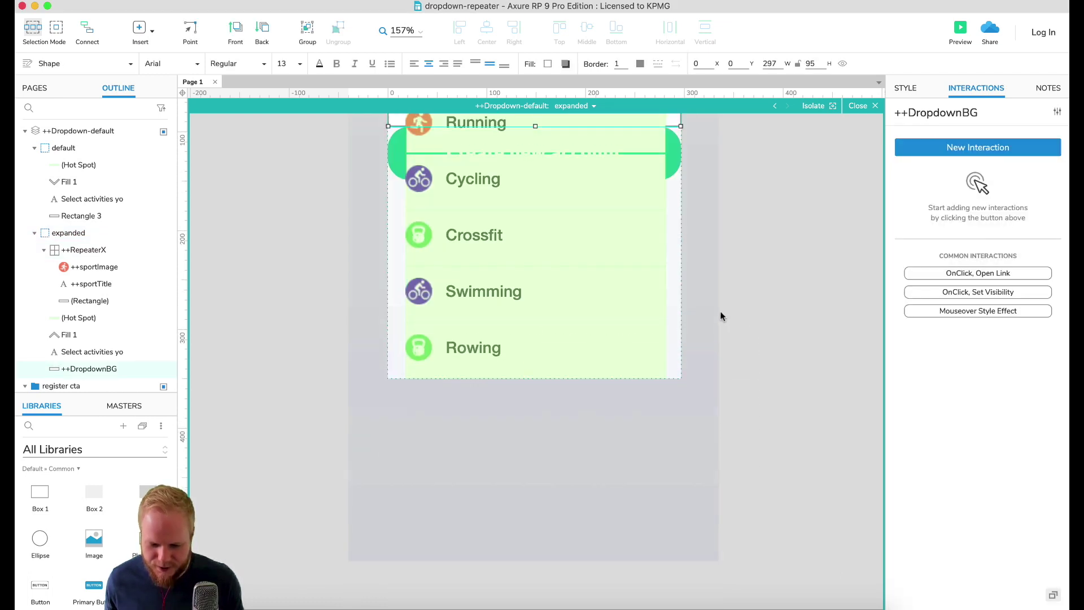
scroll(725, 314, up, 4)
click(730, 310)
click(673, 315)
scroll(657, 356, down, 1)
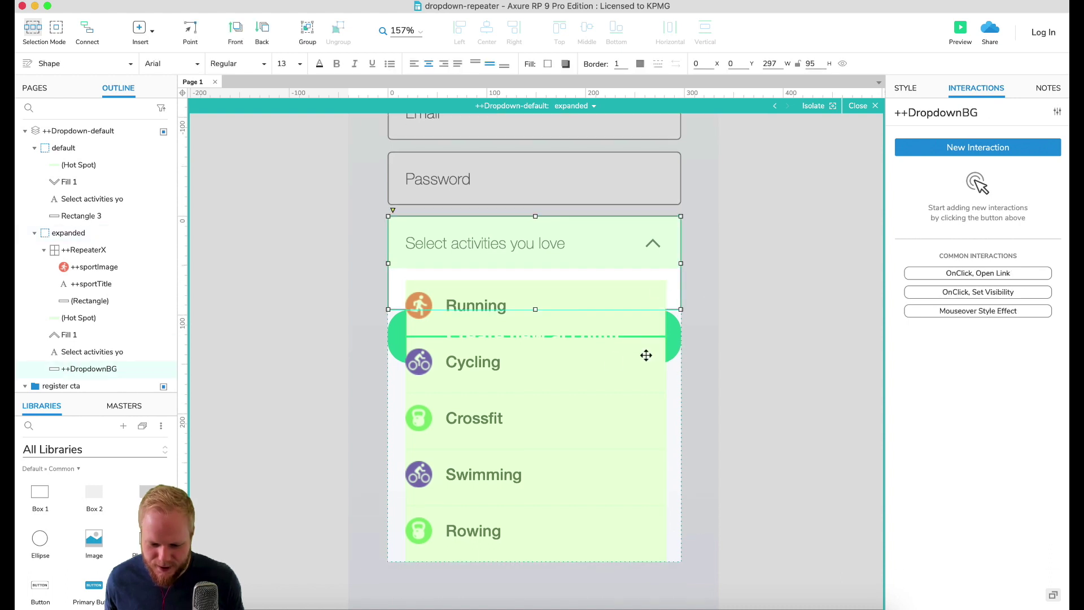
Step: Add a new Fencing row to the activities repeater data
click(596, 547)
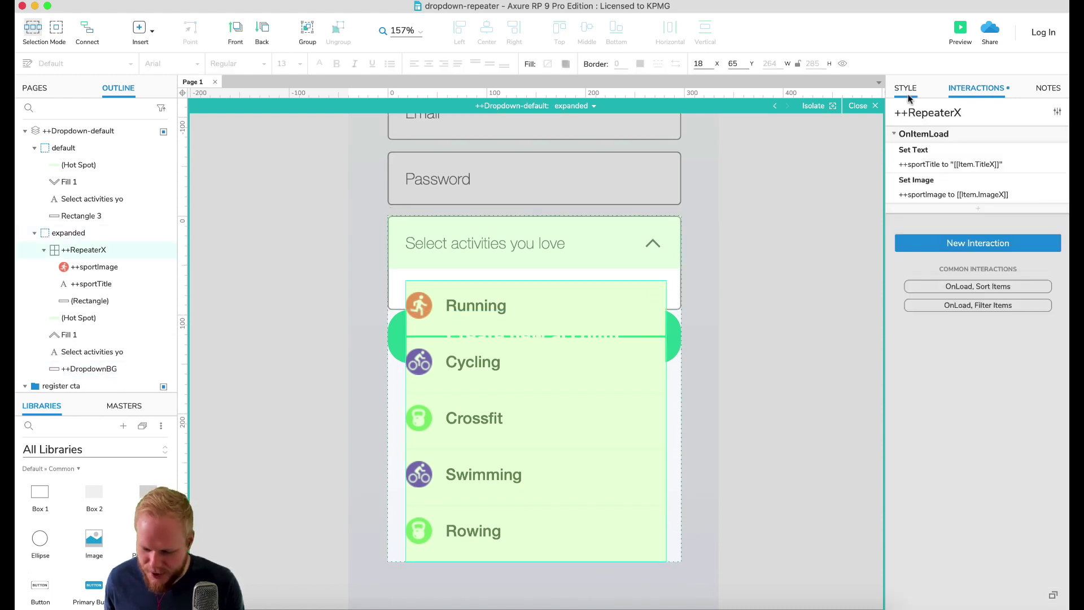
click(908, 95)
click(932, 360)
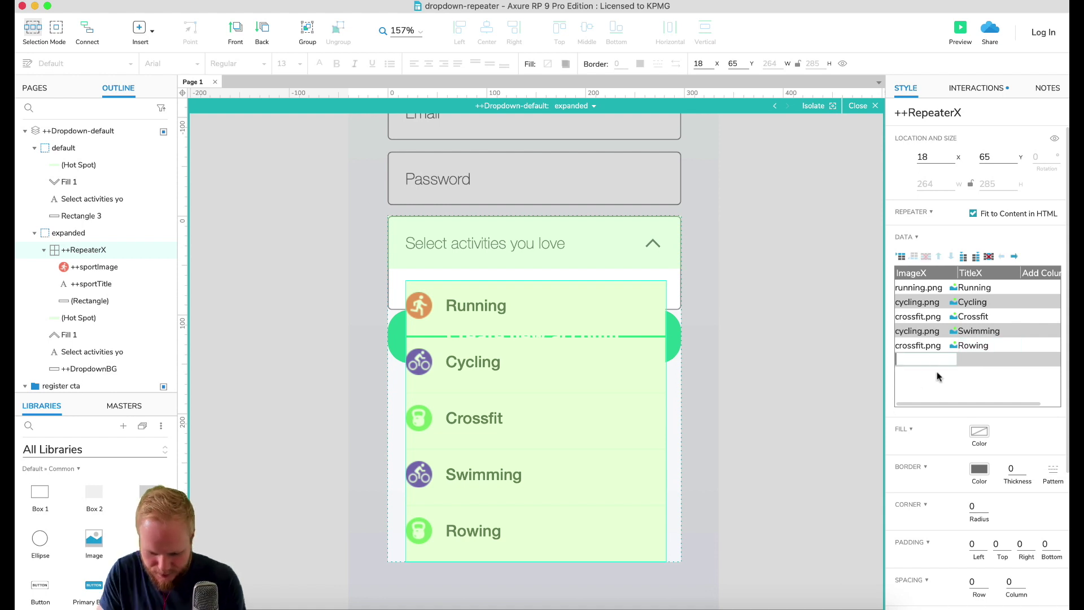
key(Tab)
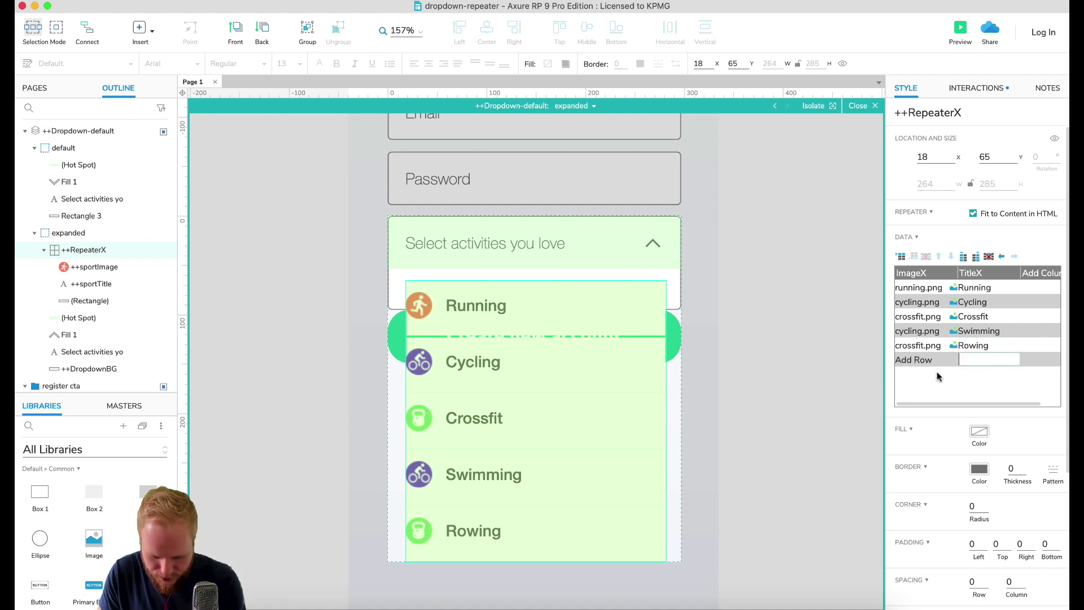
text(Fencing)
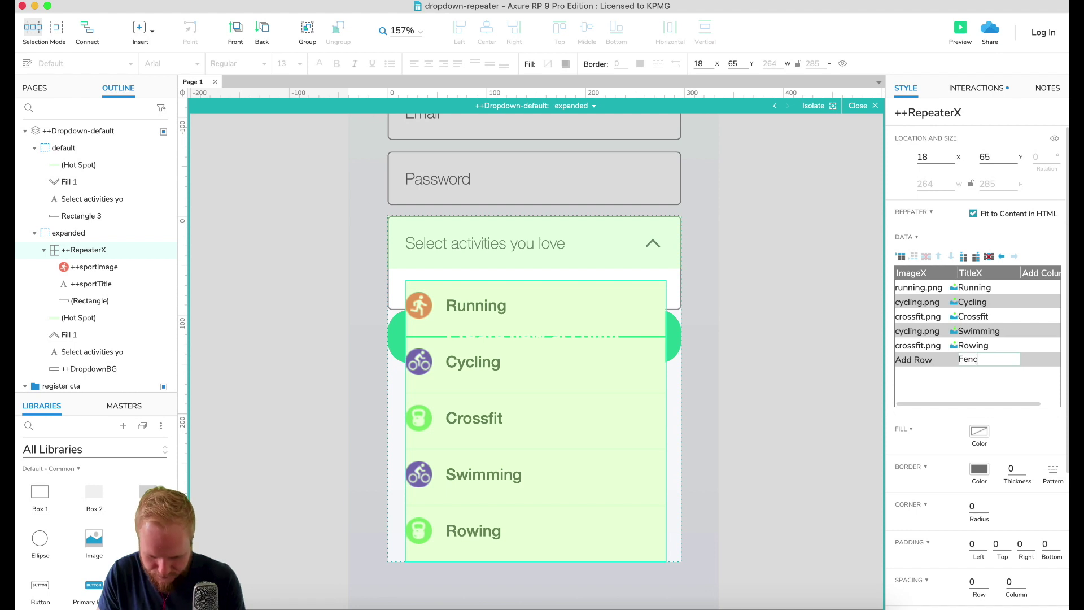
key(Return)
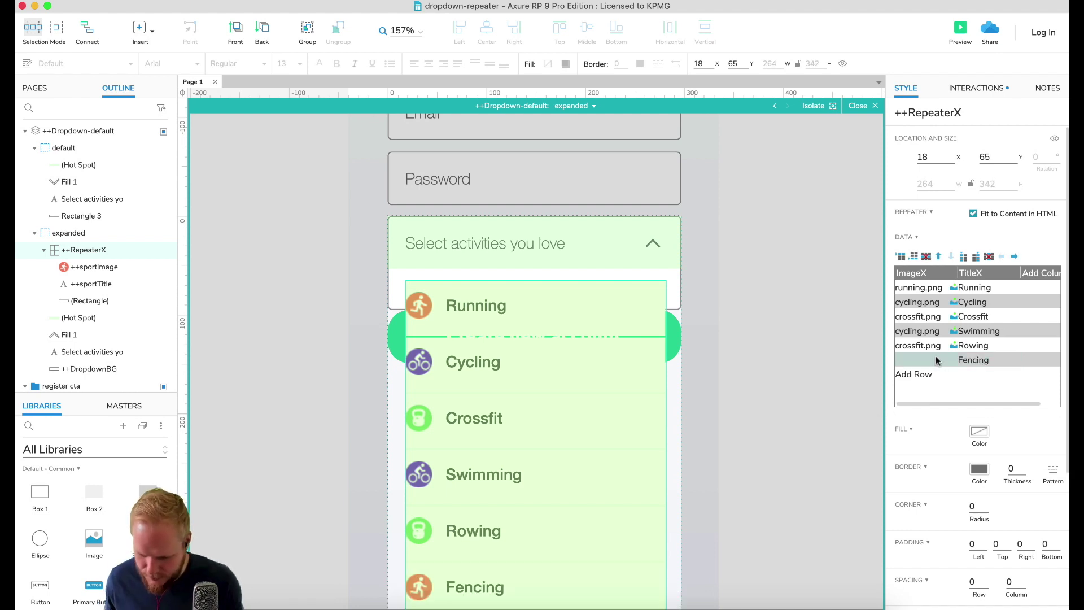
Step: Import running.png as the Fencing row's image, then preview the page
right_click(937, 355)
click(960, 375)
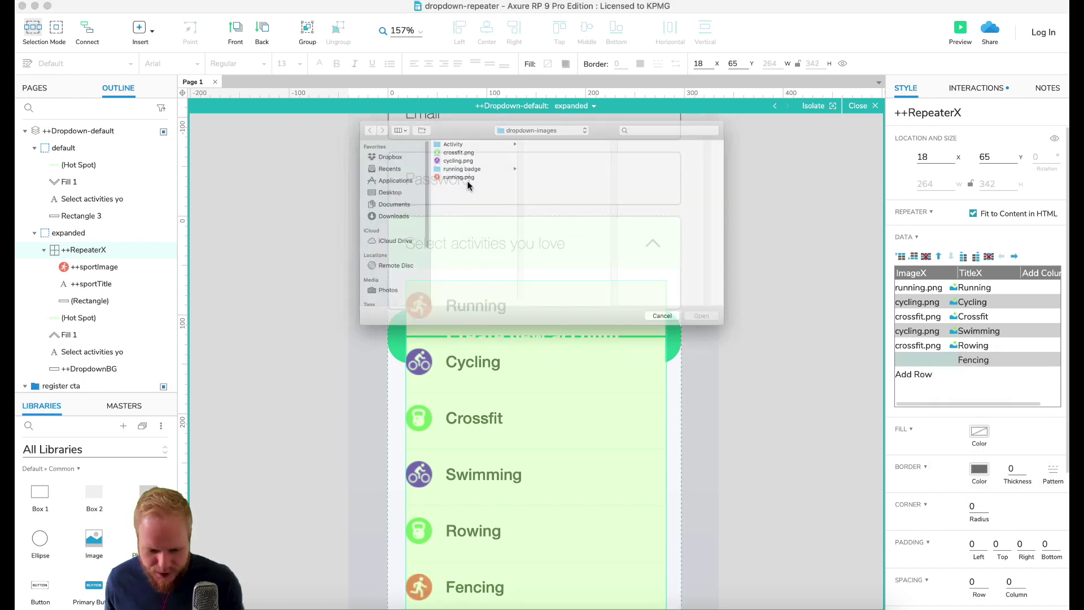
click(439, 160)
click(761, 351)
scroll(772, 373, down, 2)
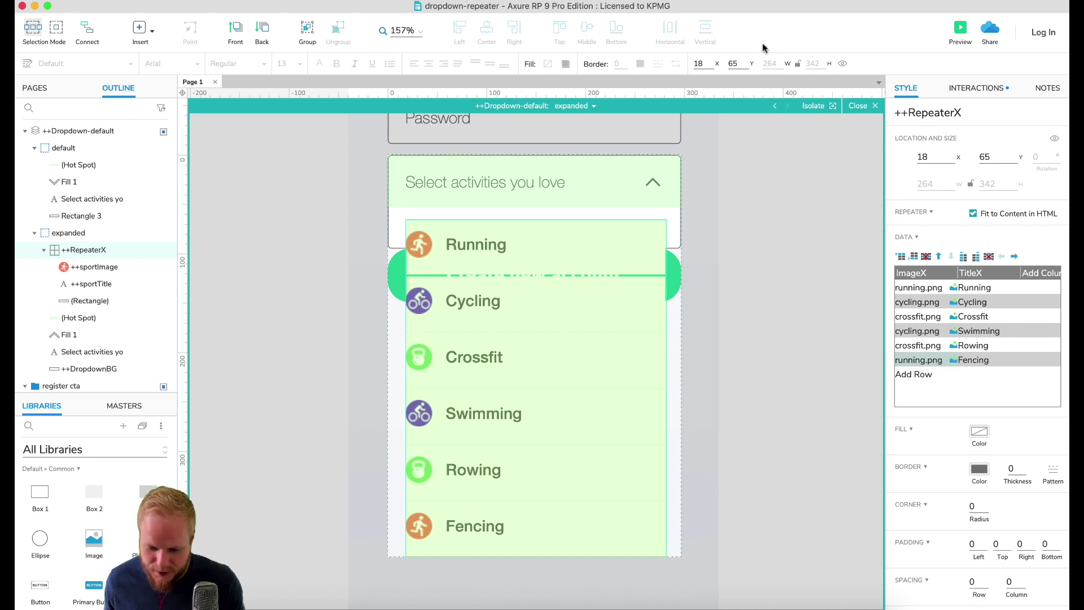
click(959, 41)
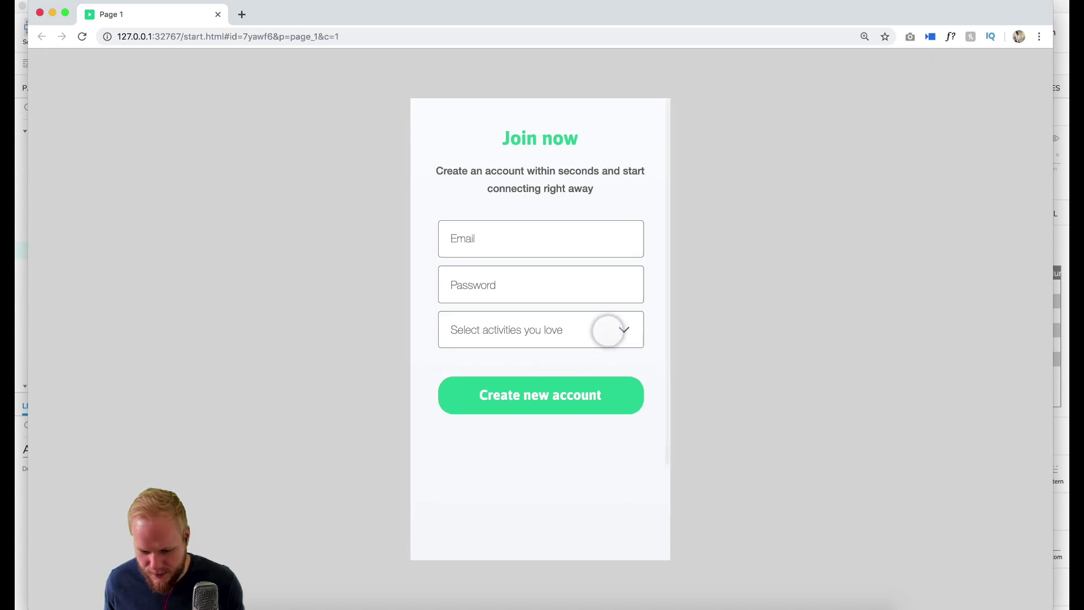
Step: Confirm Fencing appears in the previewed dropdown, then return to the page's OnPageLoad interaction
click(607, 329)
scroll(577, 462, down, 2)
scroll(579, 474, down, 1)
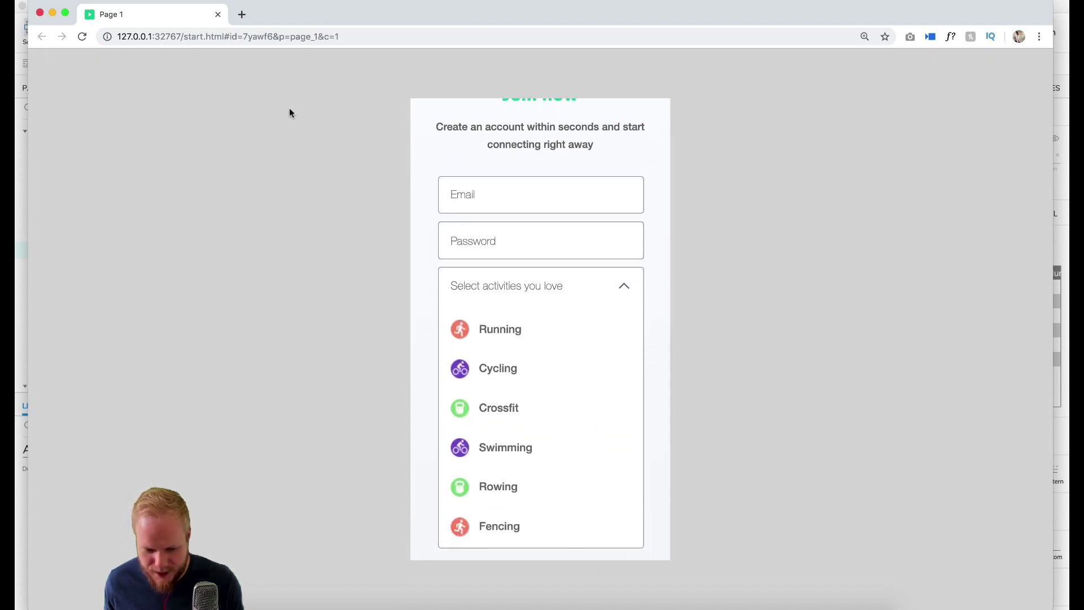
click(218, 14)
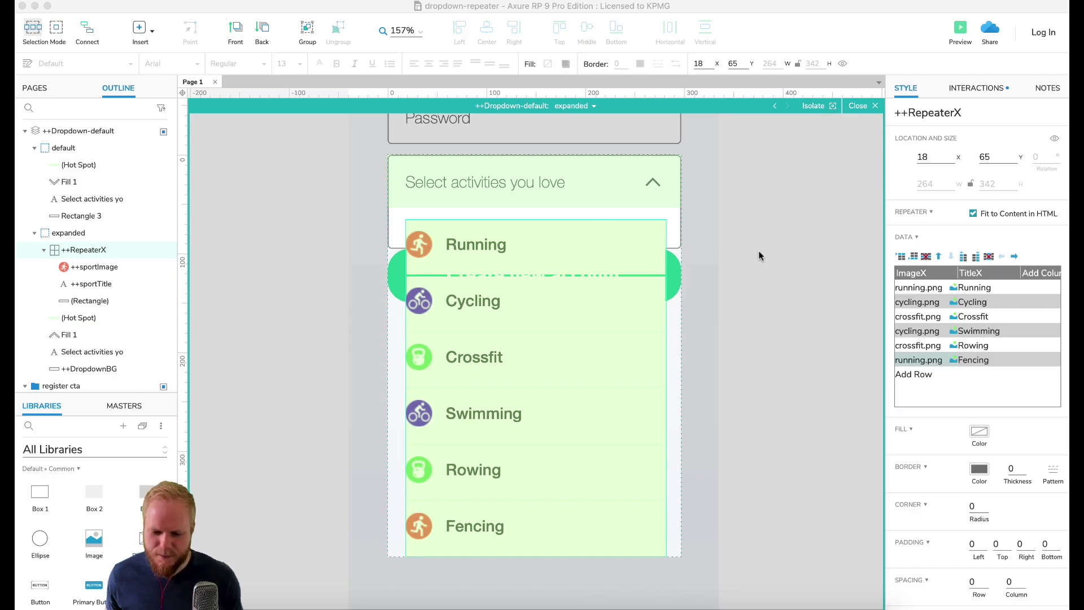
click(856, 107)
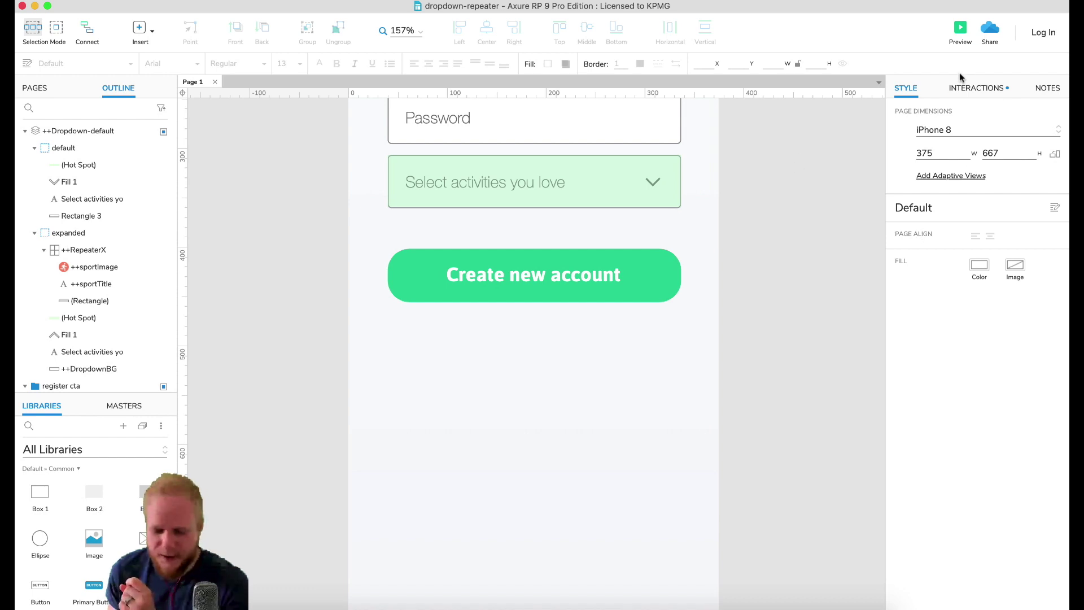
click(981, 88)
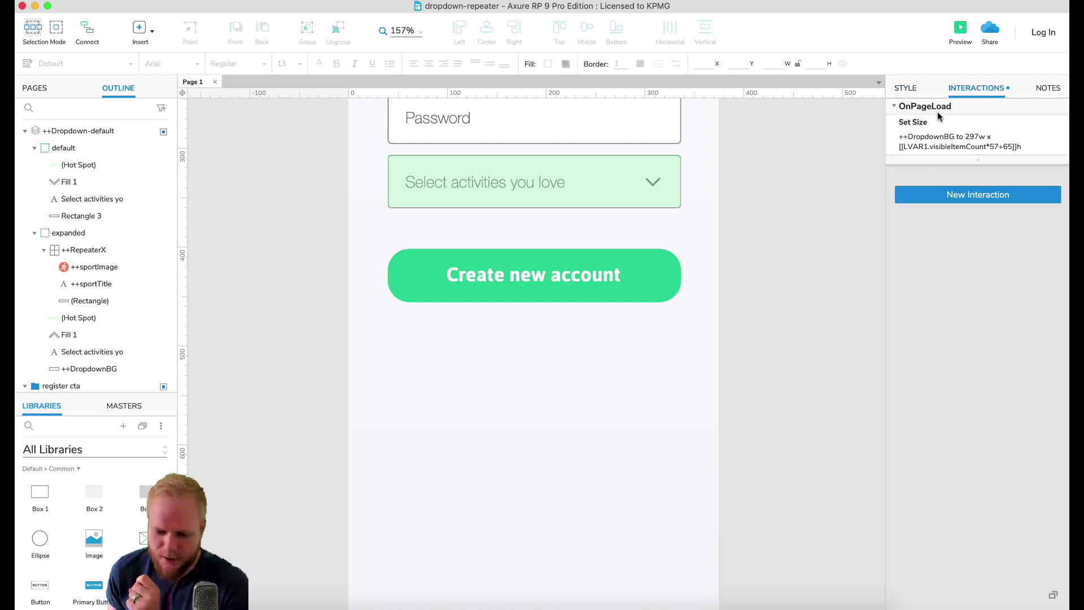